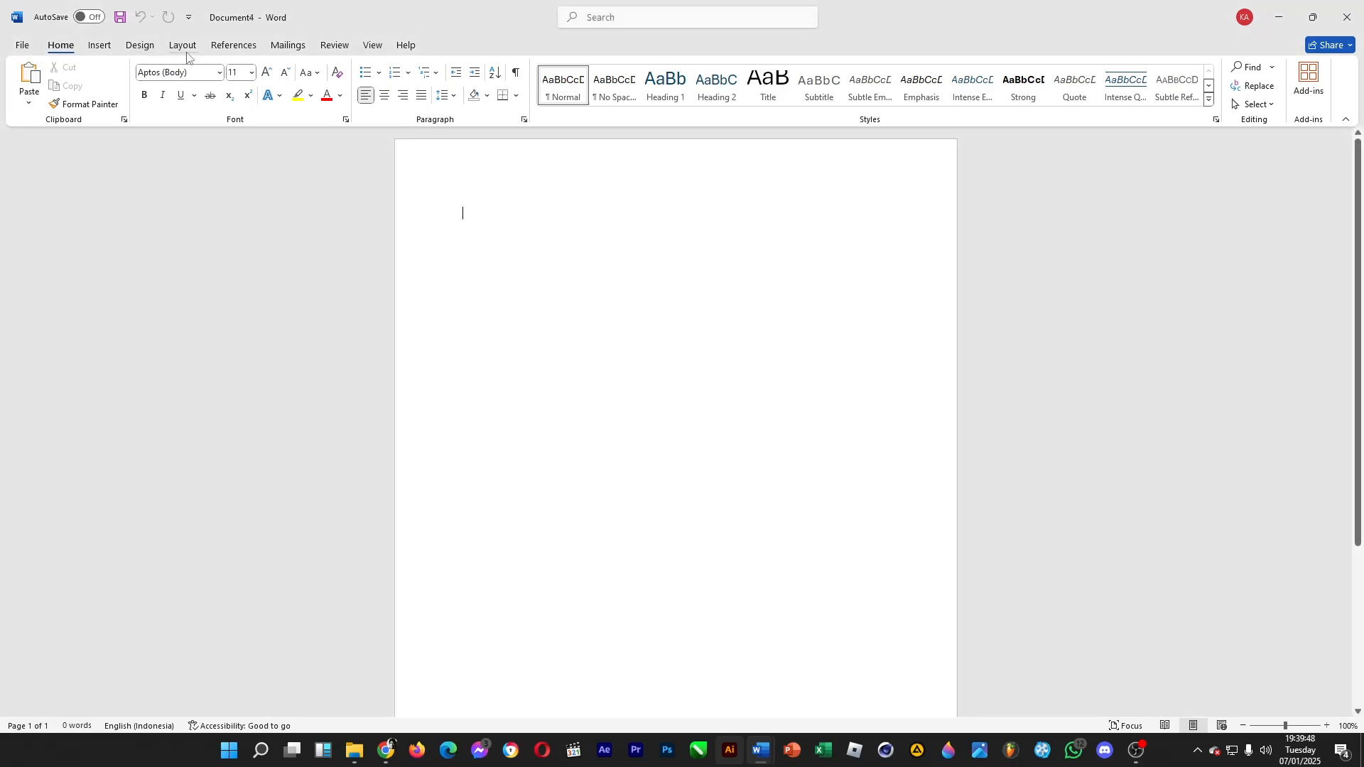
Set the blank document to landscape orientation and apply a light blue theme page color
click(182, 47)
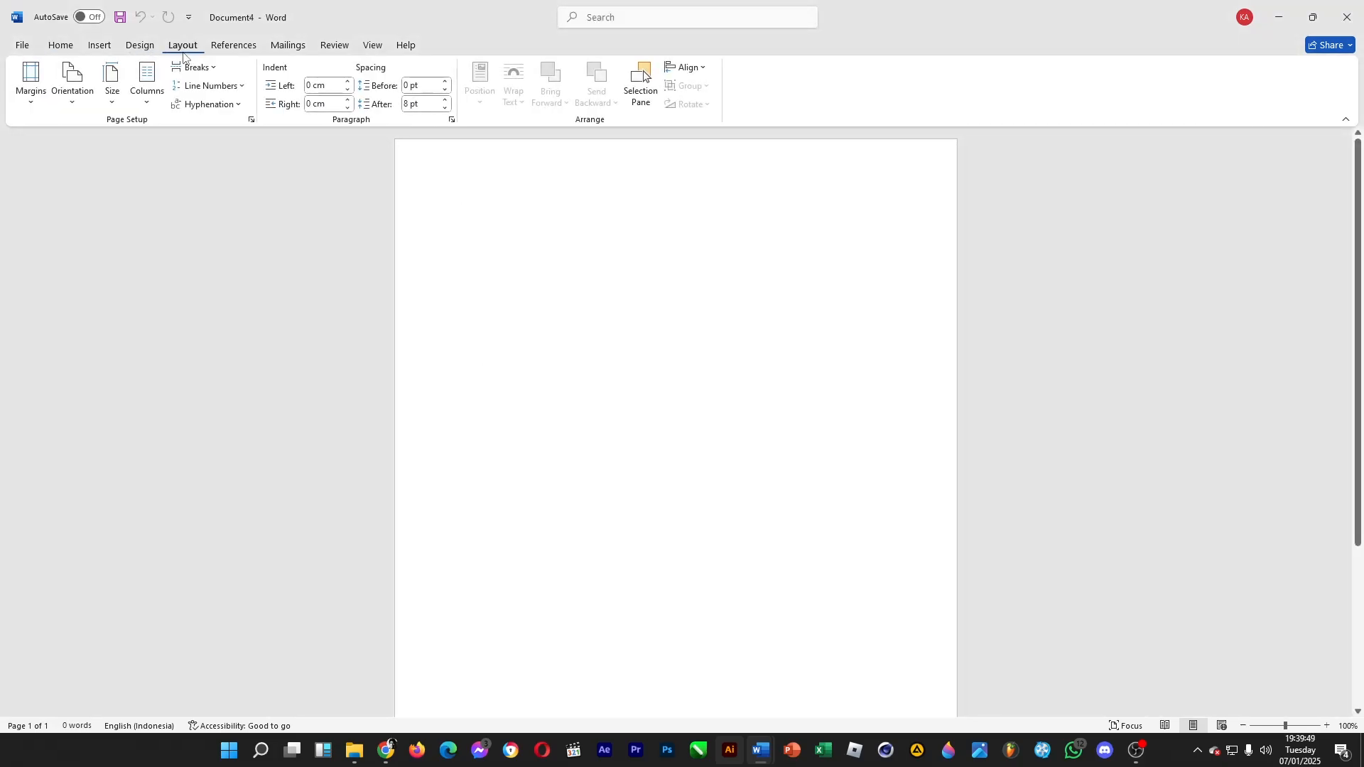
click(72, 86)
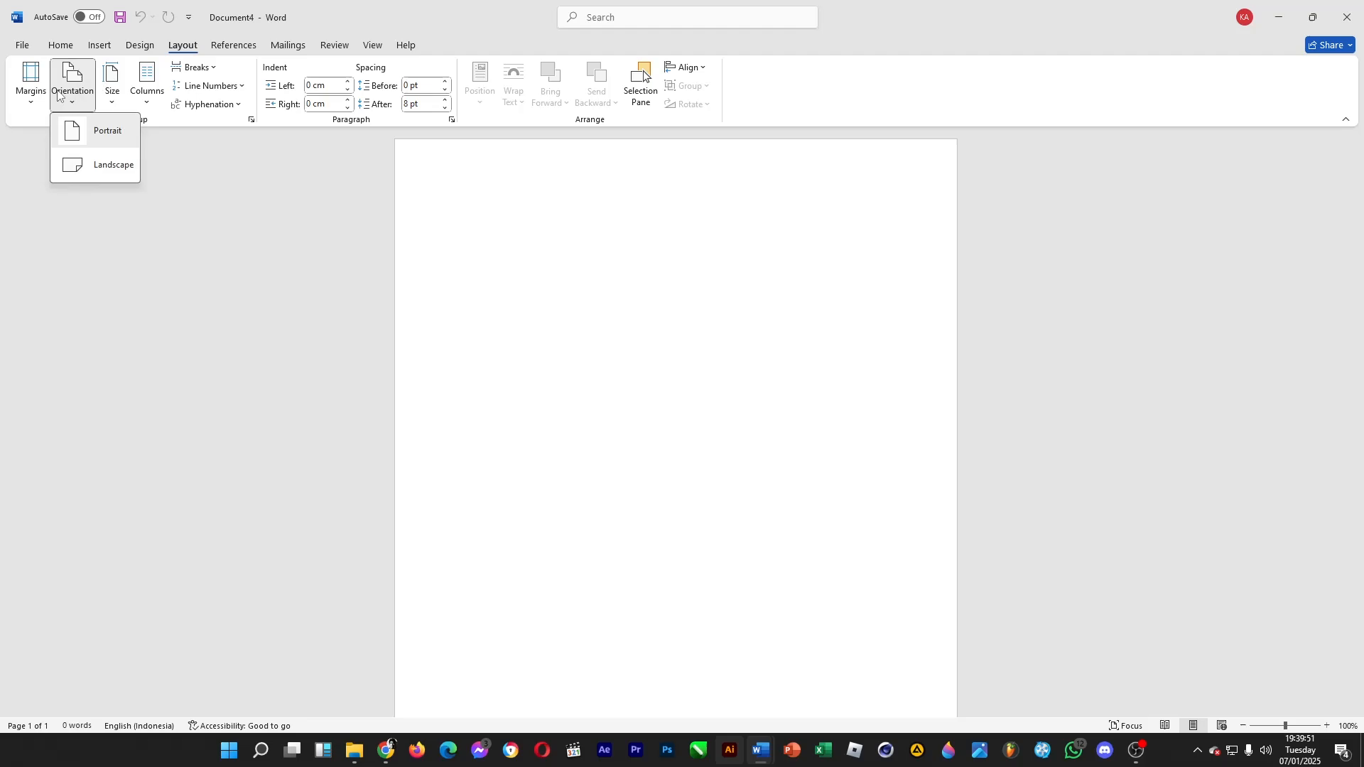
click(108, 171)
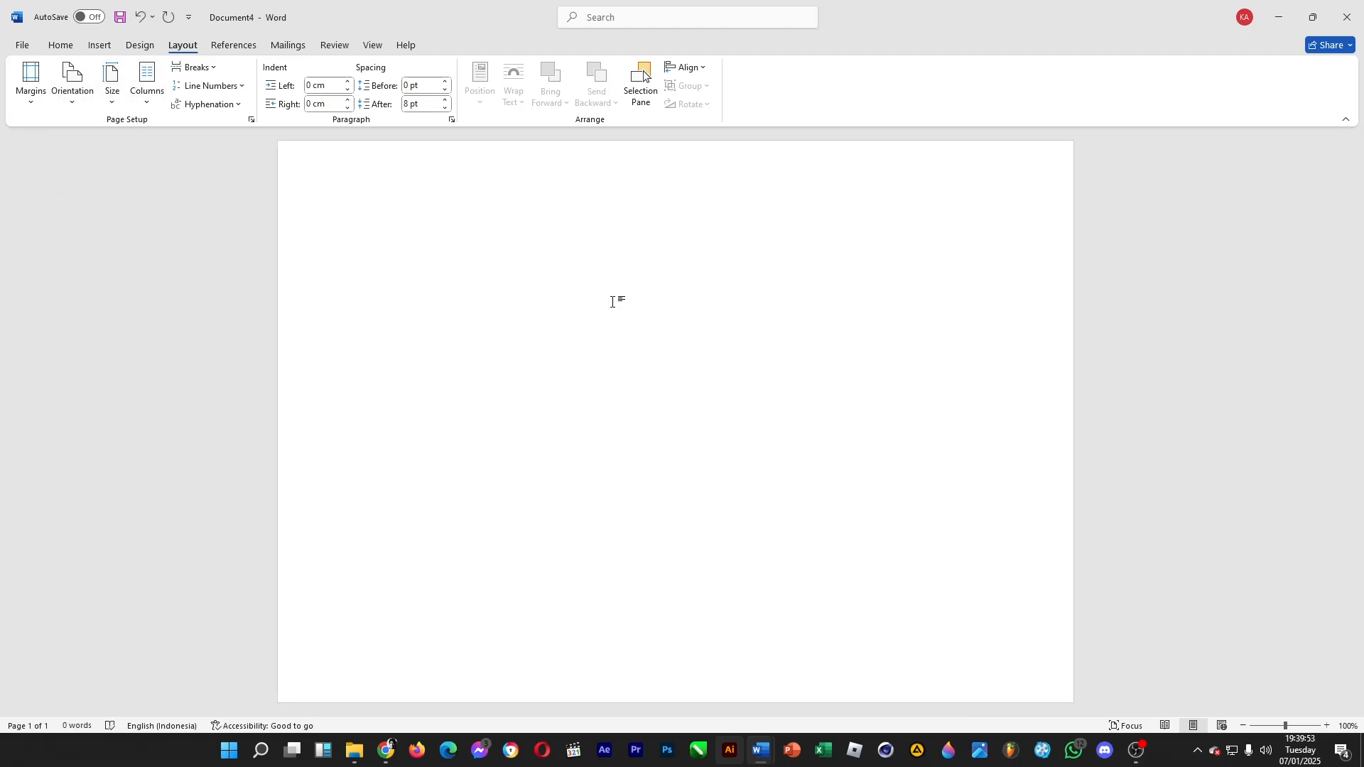
click(142, 46)
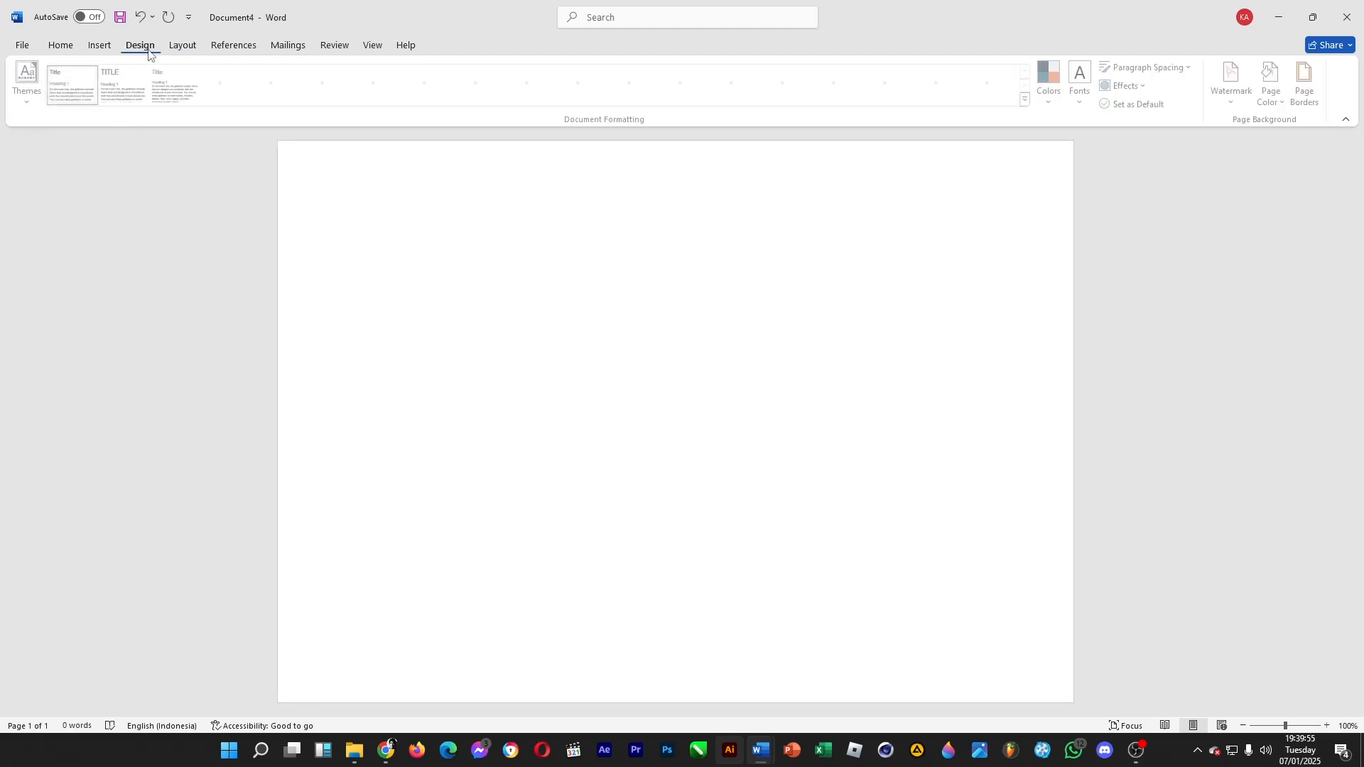
click(1273, 98)
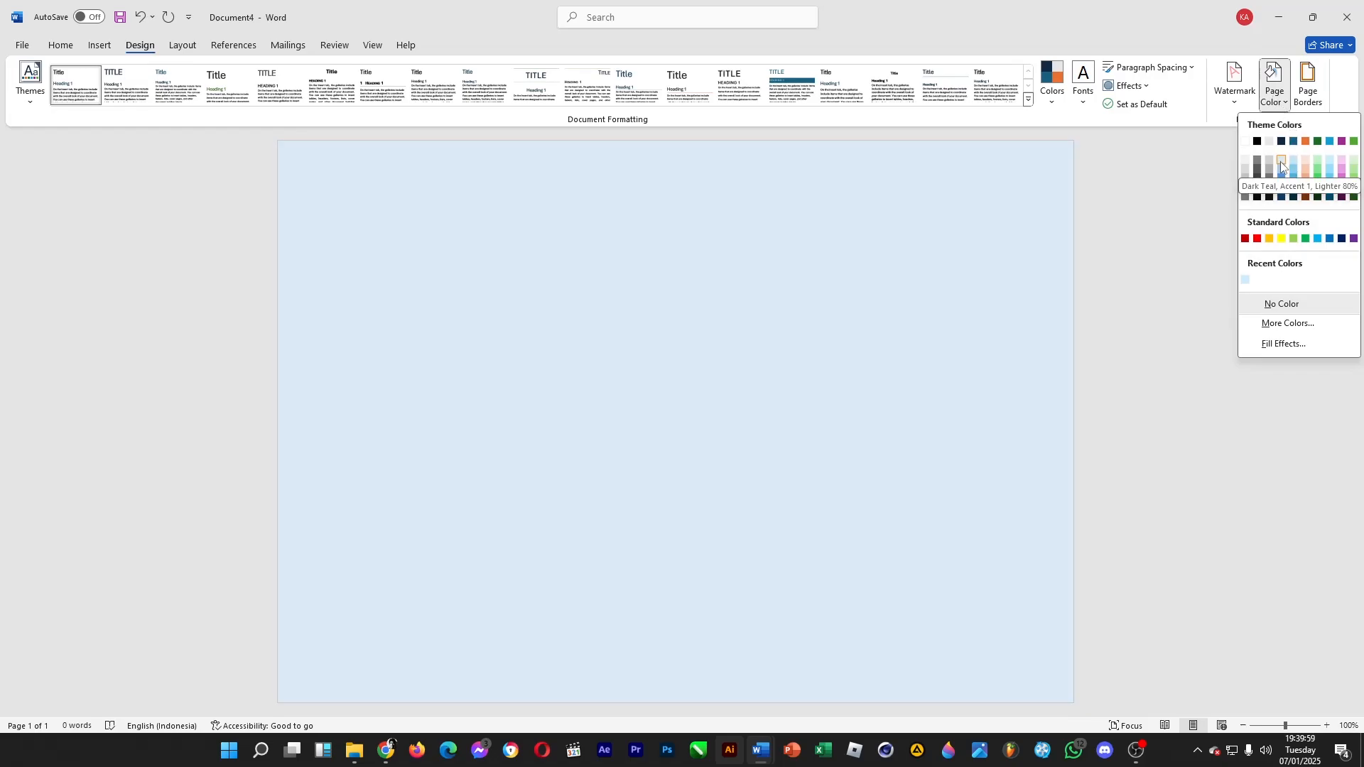
click(1280, 164)
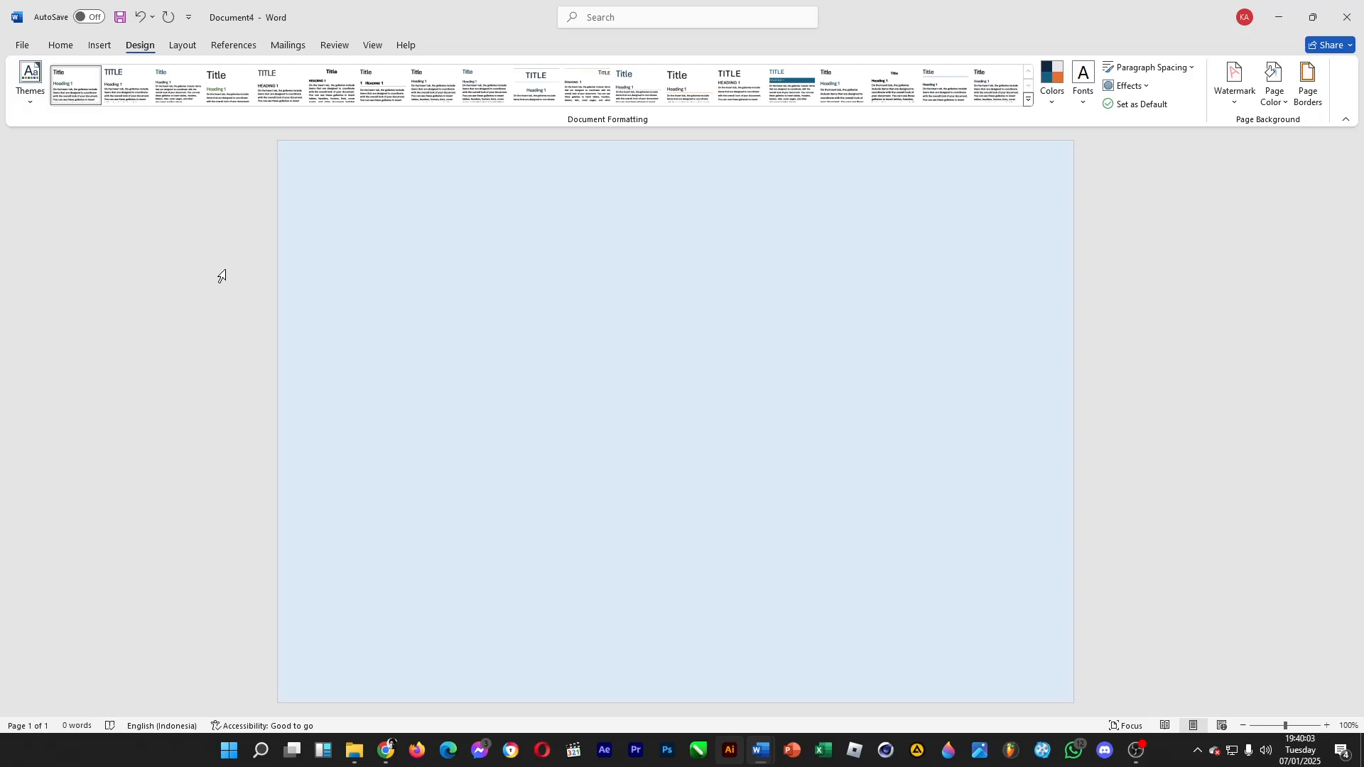
Draw a rectangle about 25.56 cm wide and 17.57 cm high, leaving a margin inside the page edges
click(100, 46)
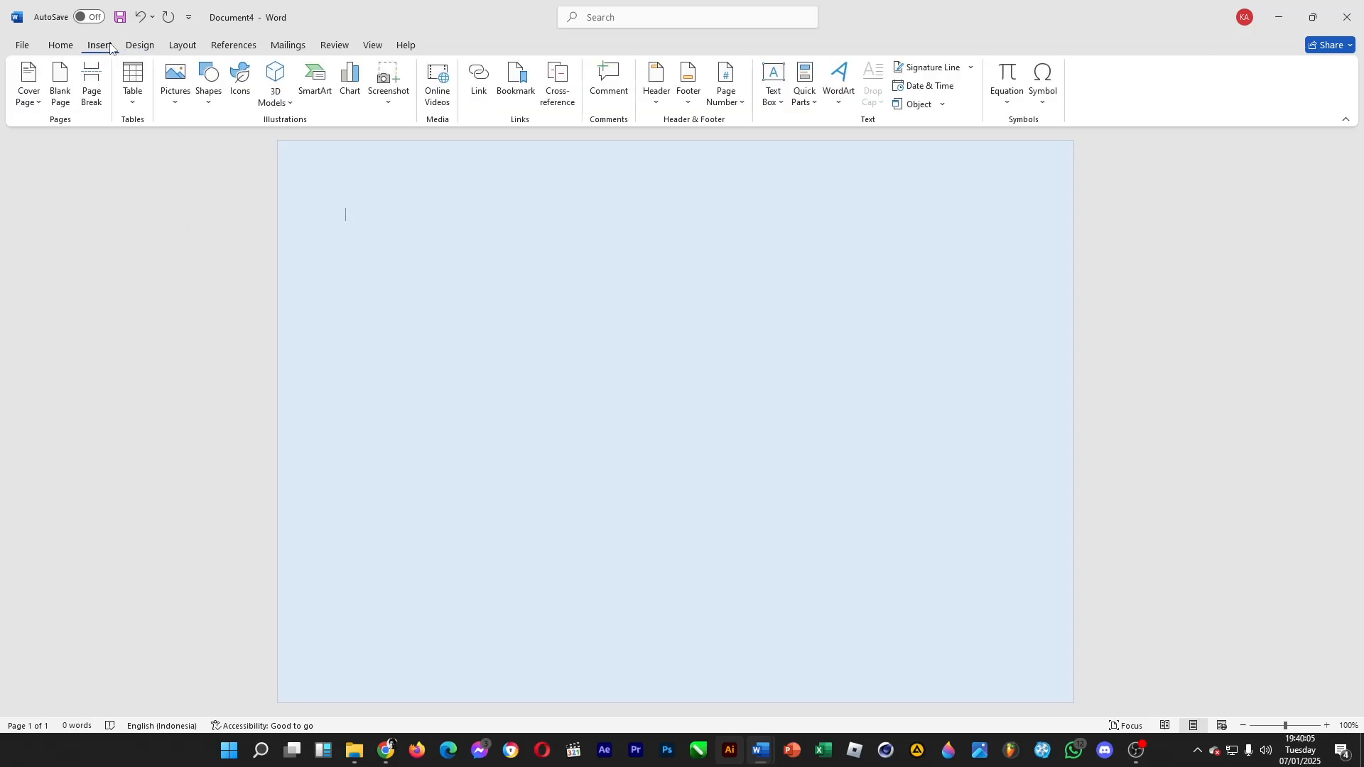
click(209, 84)
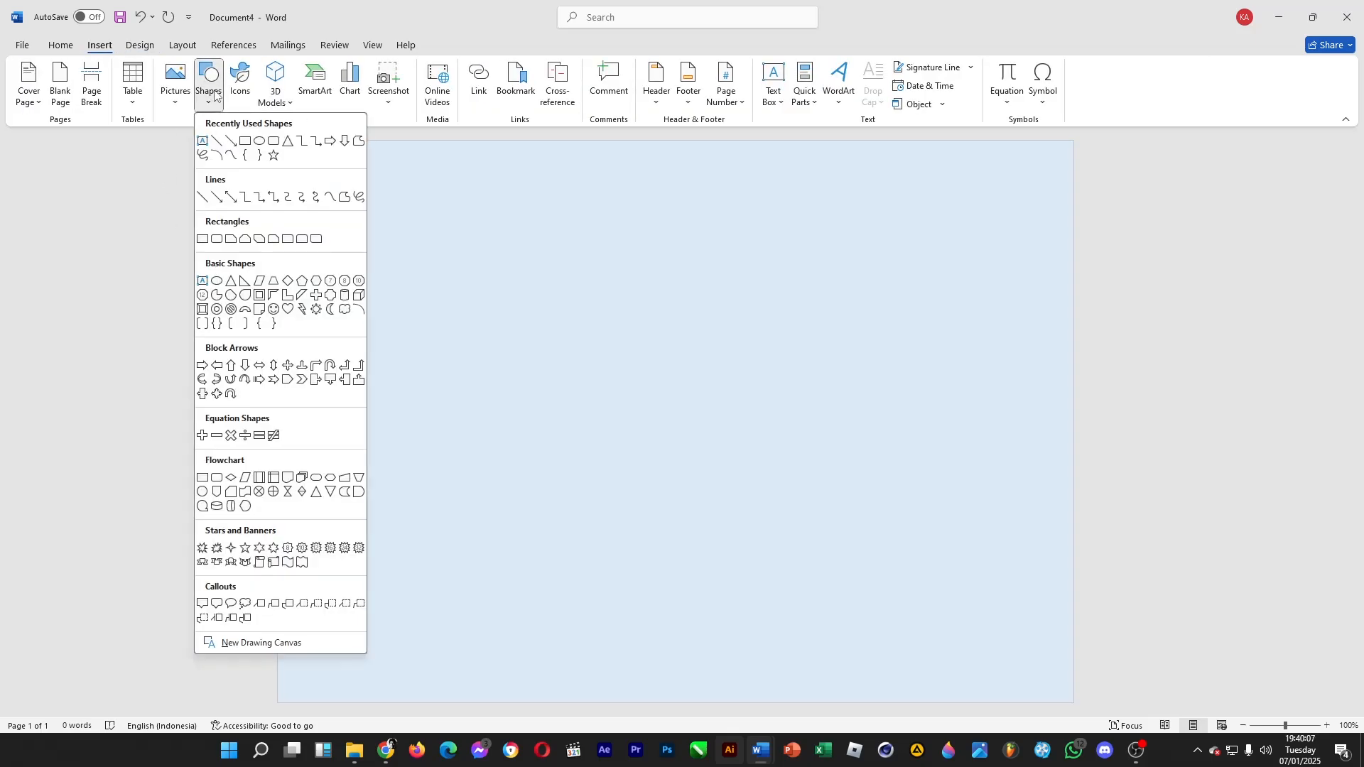
click(245, 141)
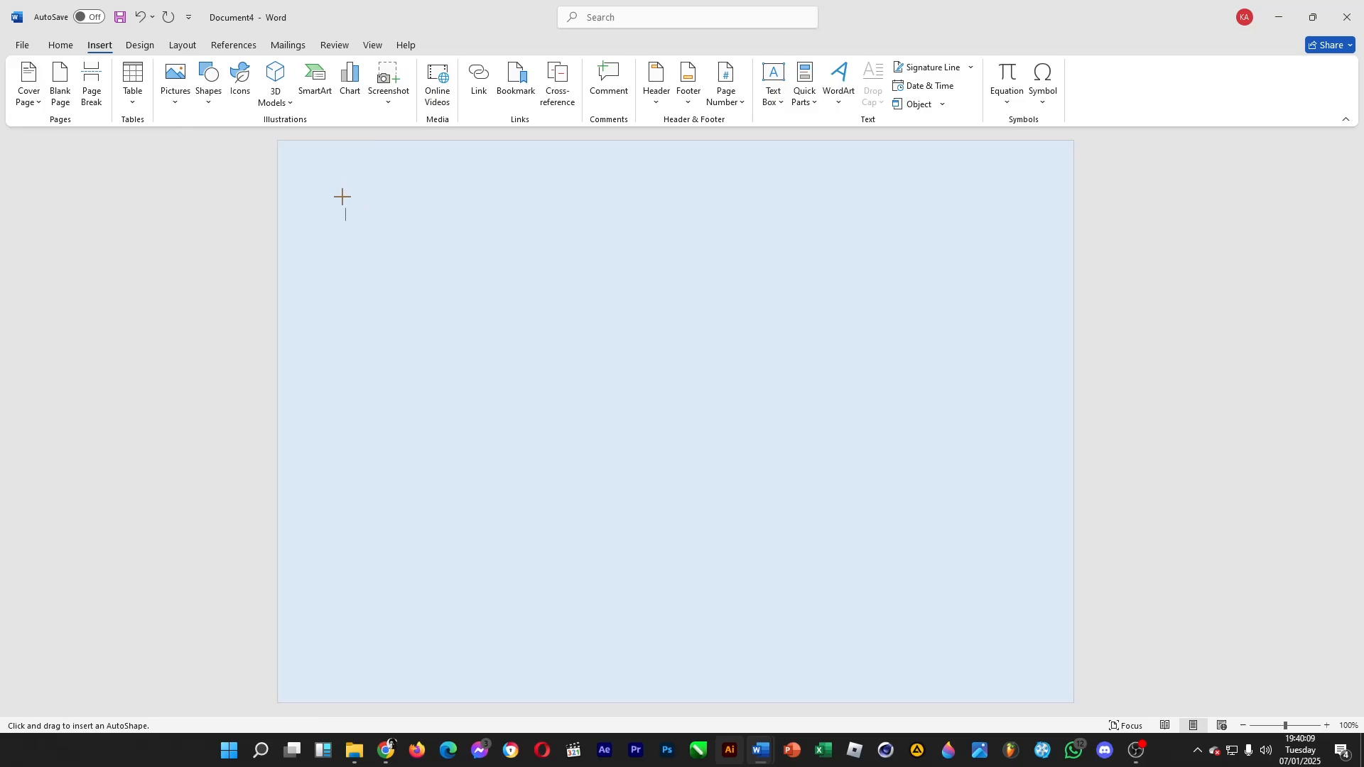
drag(338, 193, 1019, 655)
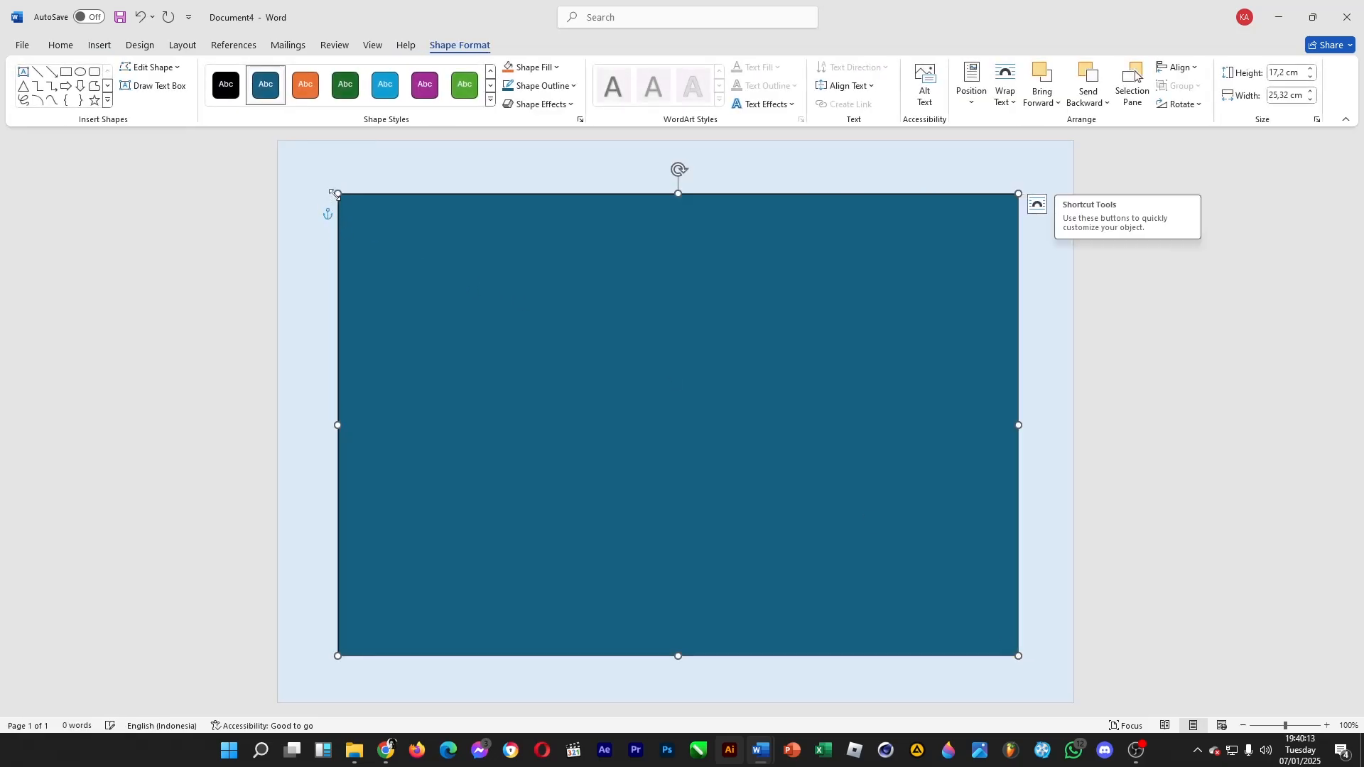
drag(338, 193, 331, 183)
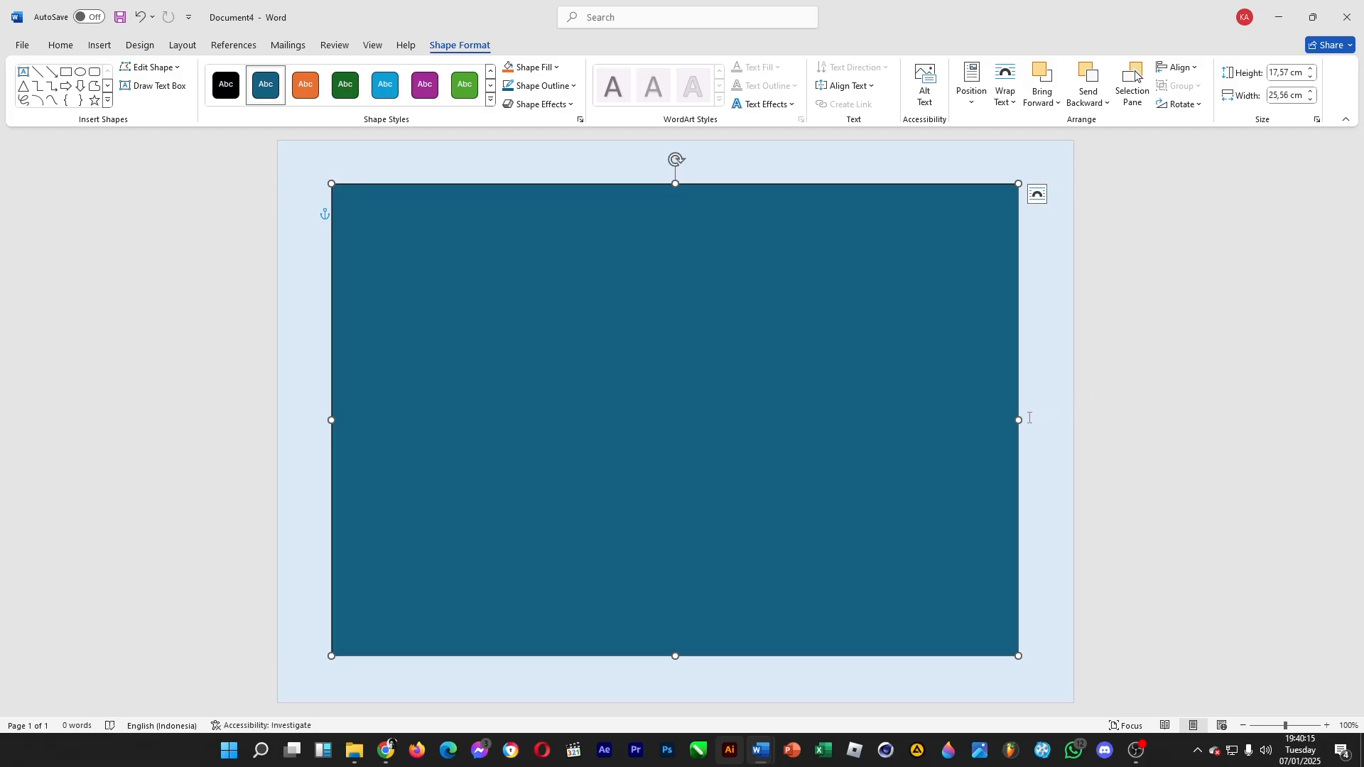
Remove the rectangle's fill and give it a 2¼ pt outline with the long-dash-dot-dot style
click(551, 71)
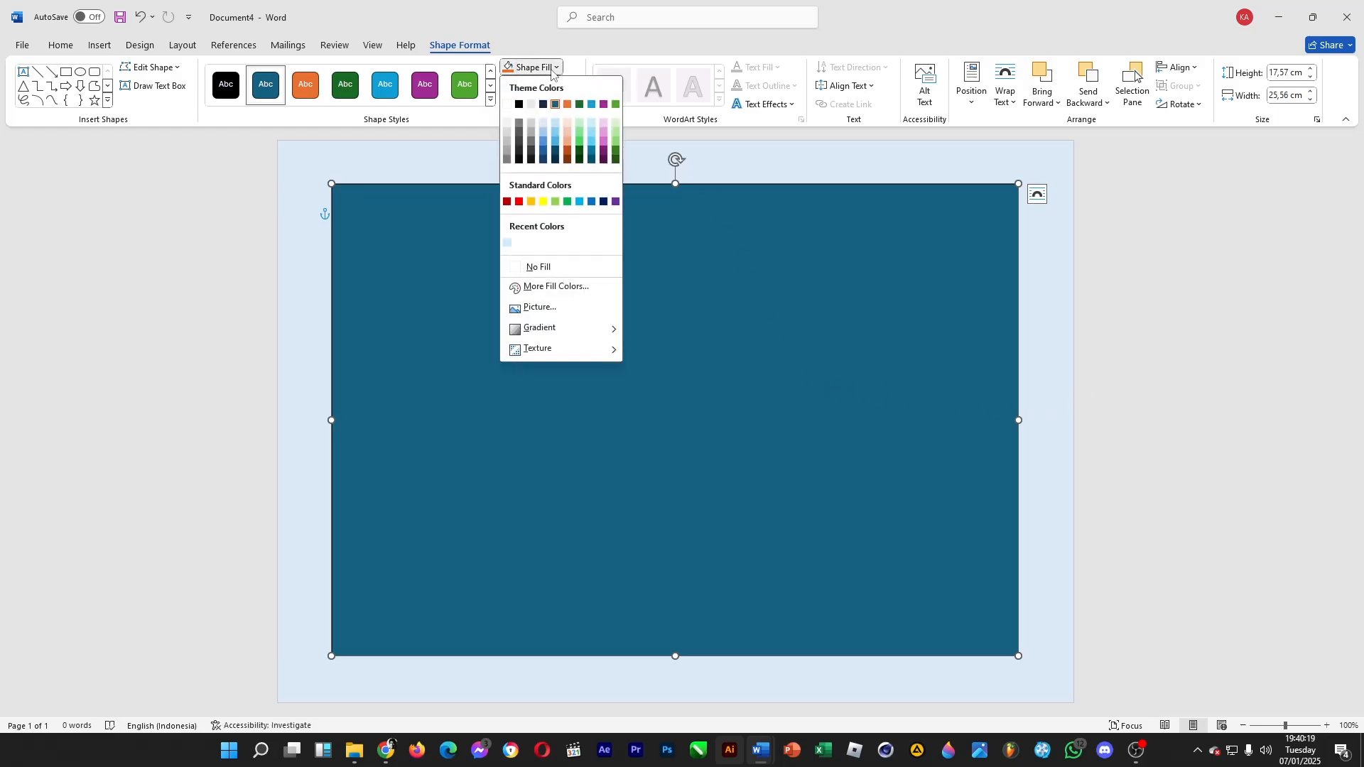
click(562, 269)
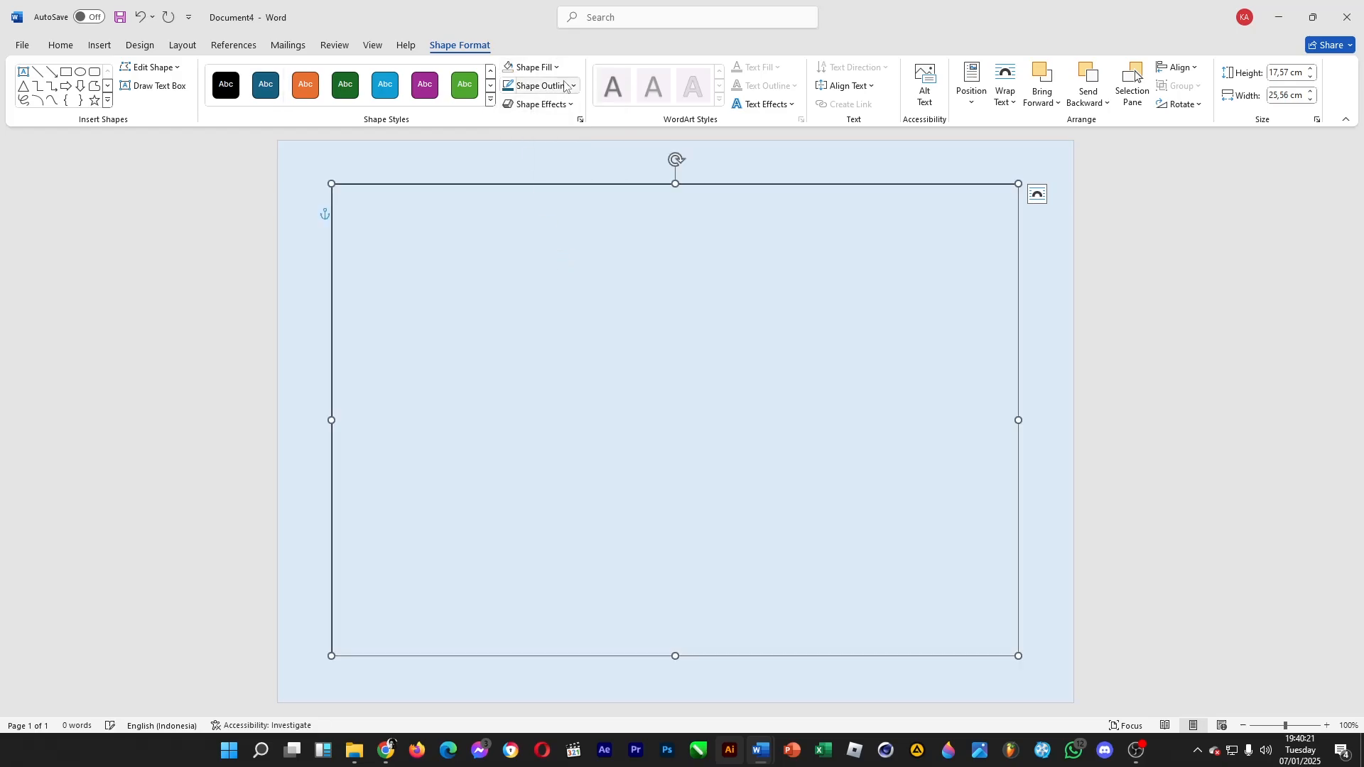
click(566, 86)
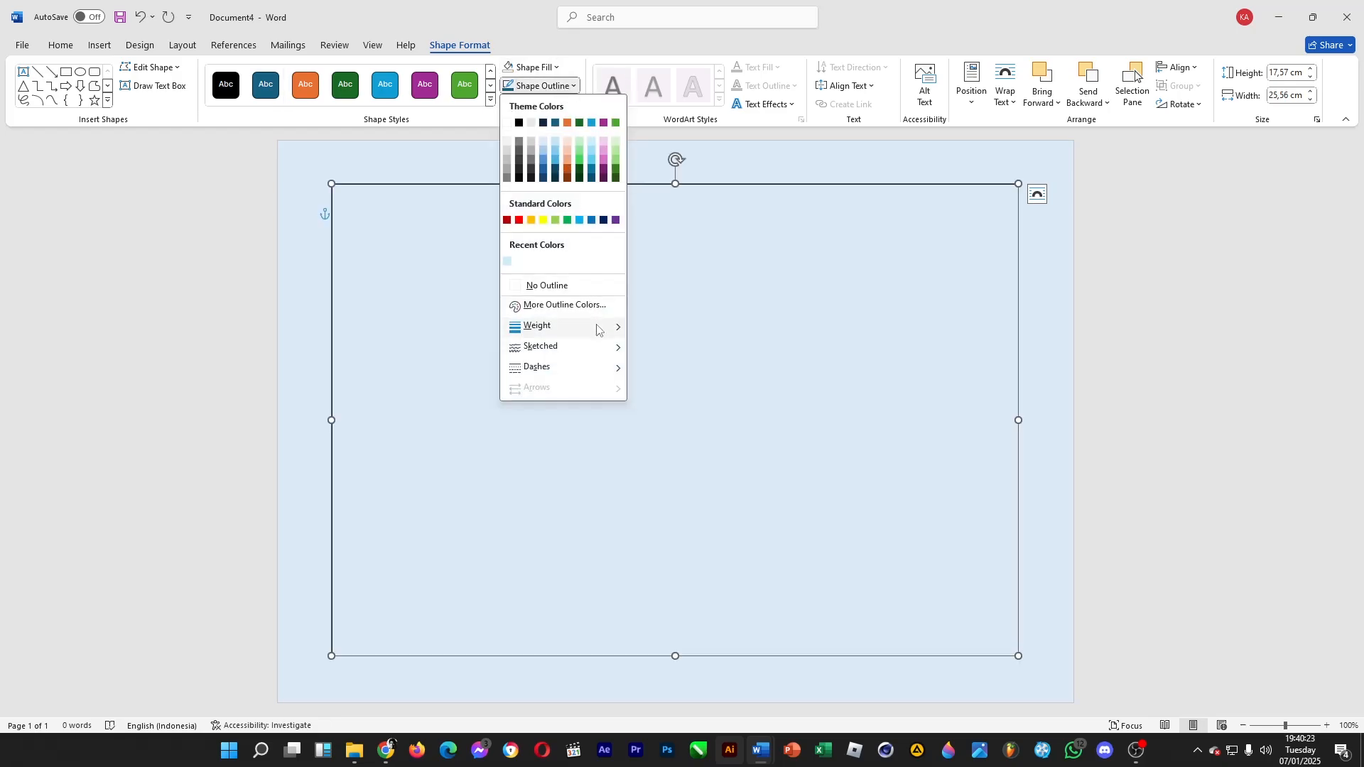
mouse_move(597, 329)
mouse_move(606, 368)
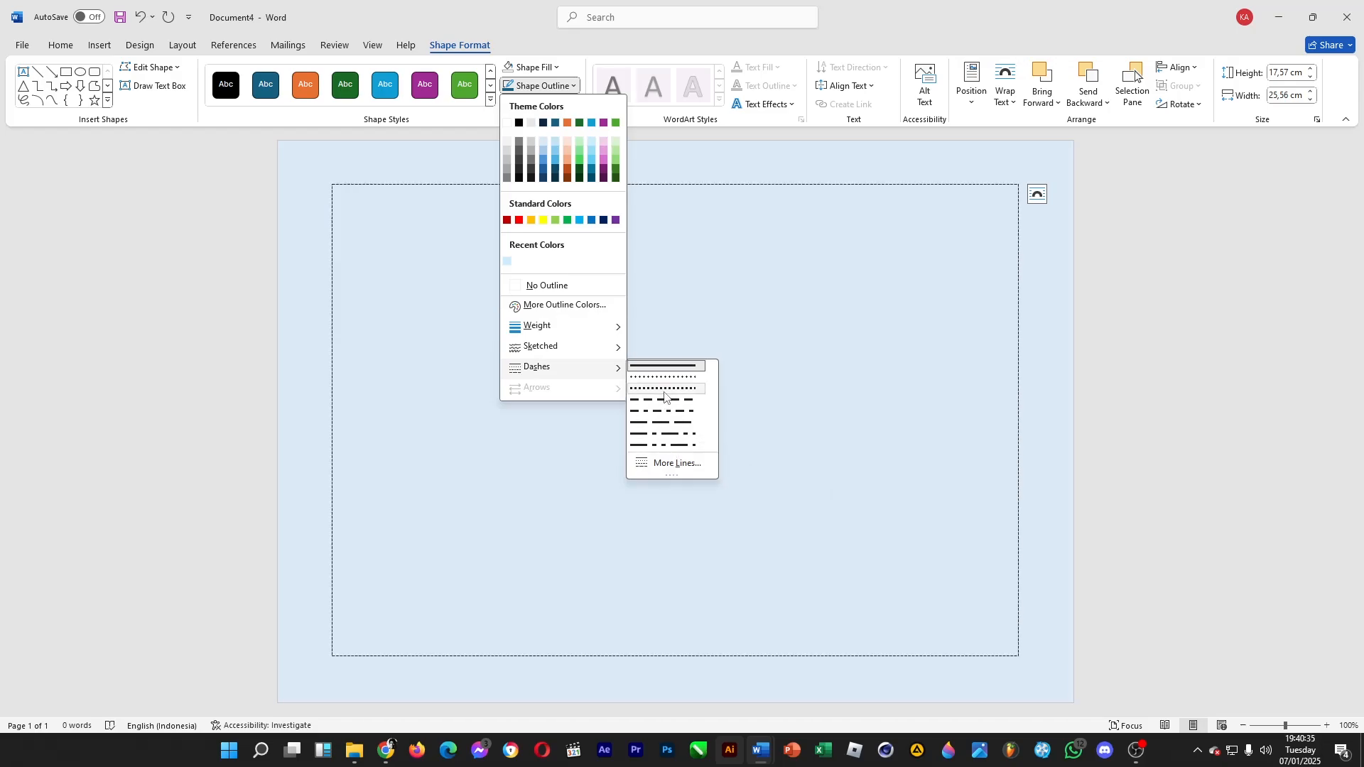
click(672, 446)
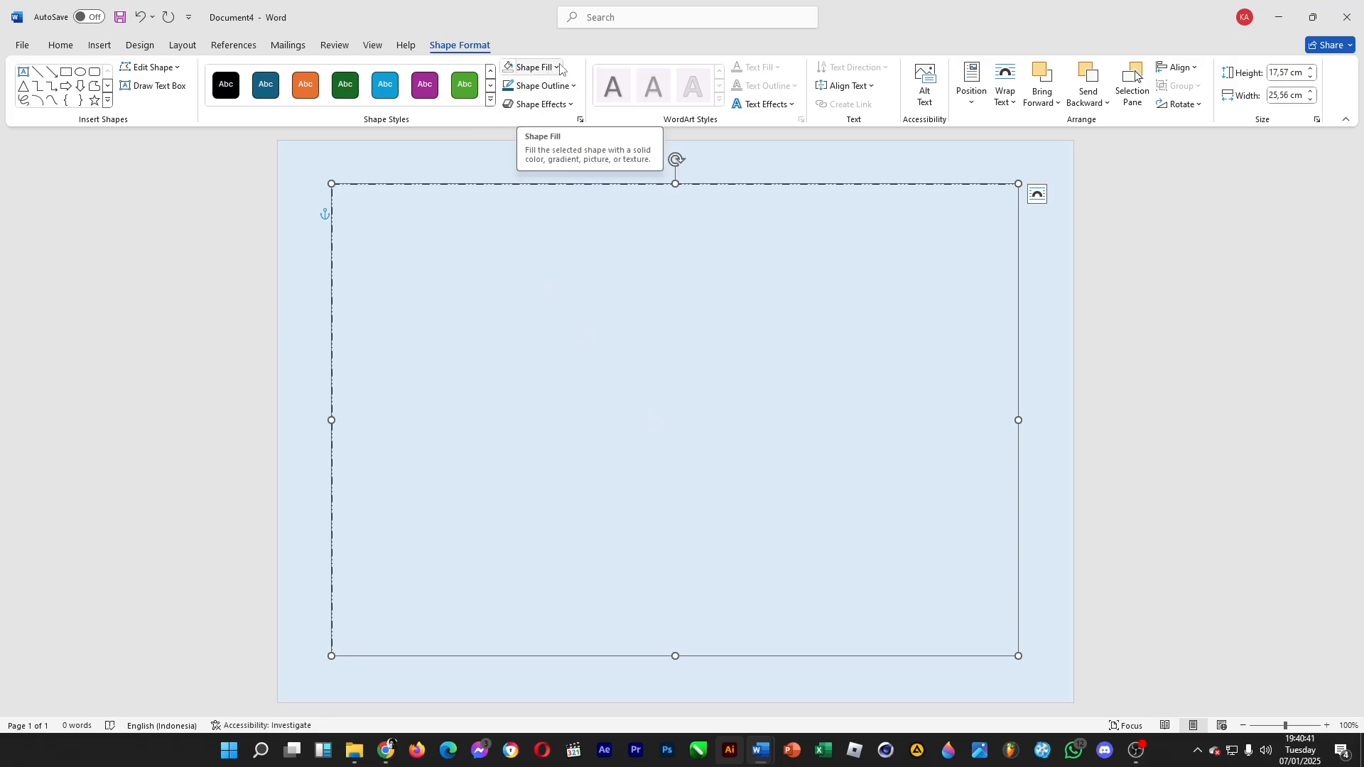
click(543, 86)
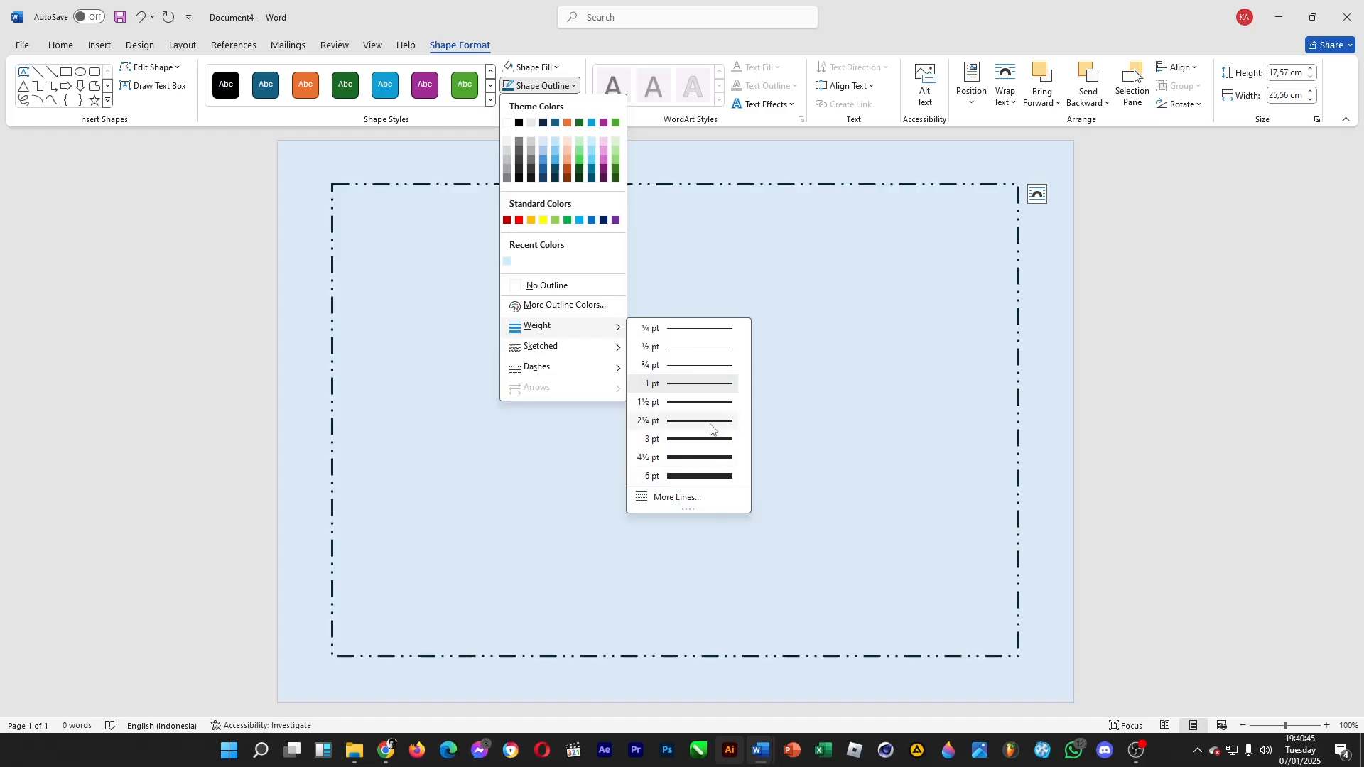
click(709, 424)
Nest a duplicate about 25.19 cm wide just inside the dashed rectangle, fine-tuning the outer frame's width to about 25.59 cm
key(ctrl+v)
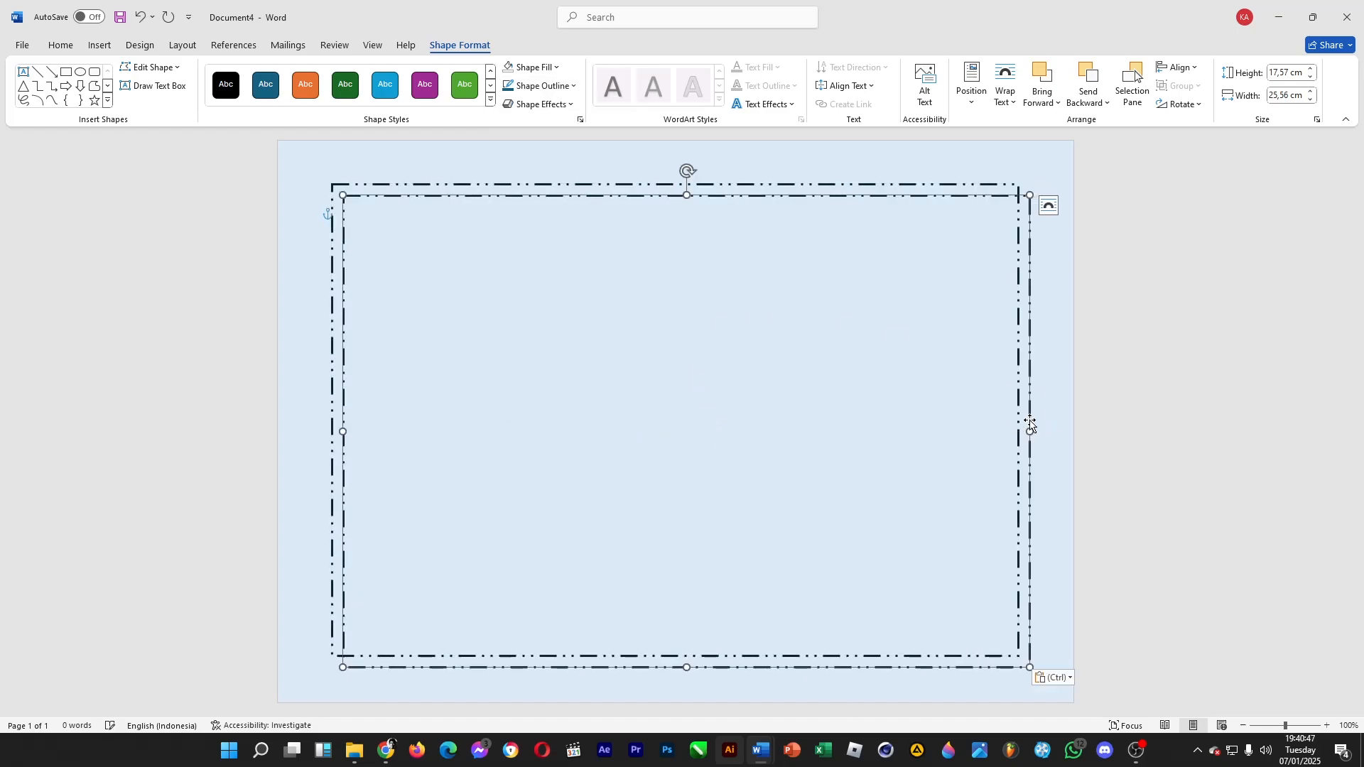
drag(1028, 420, 1016, 391)
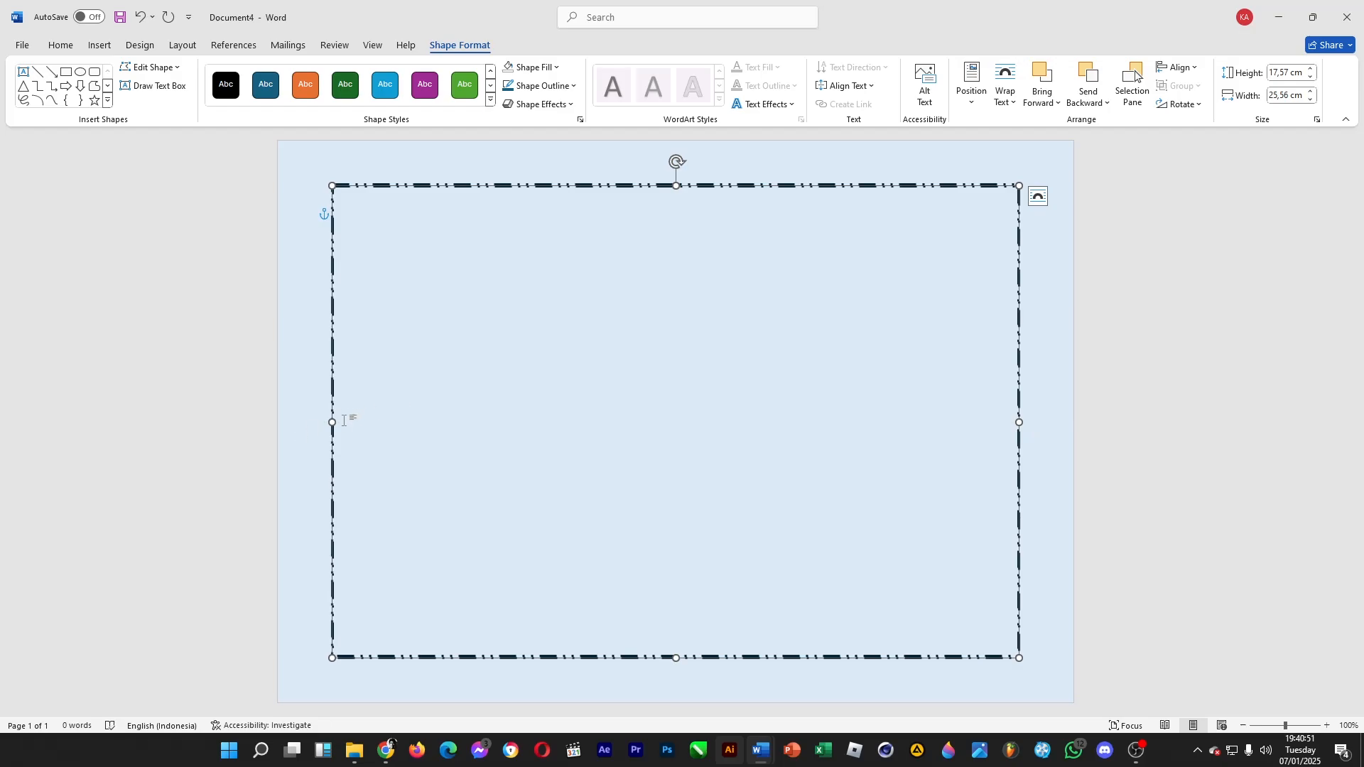
drag(331, 423, 336, 423)
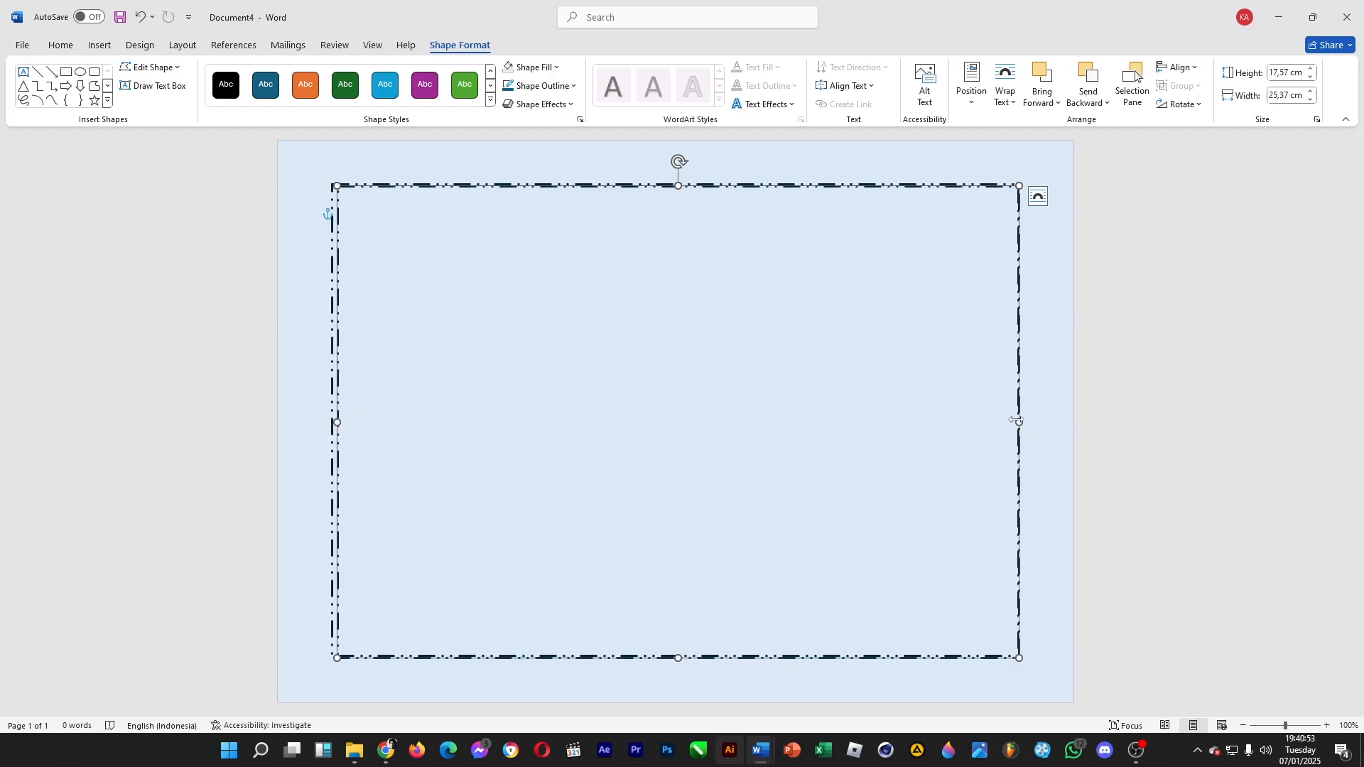
drag(1013, 419, 1013, 423)
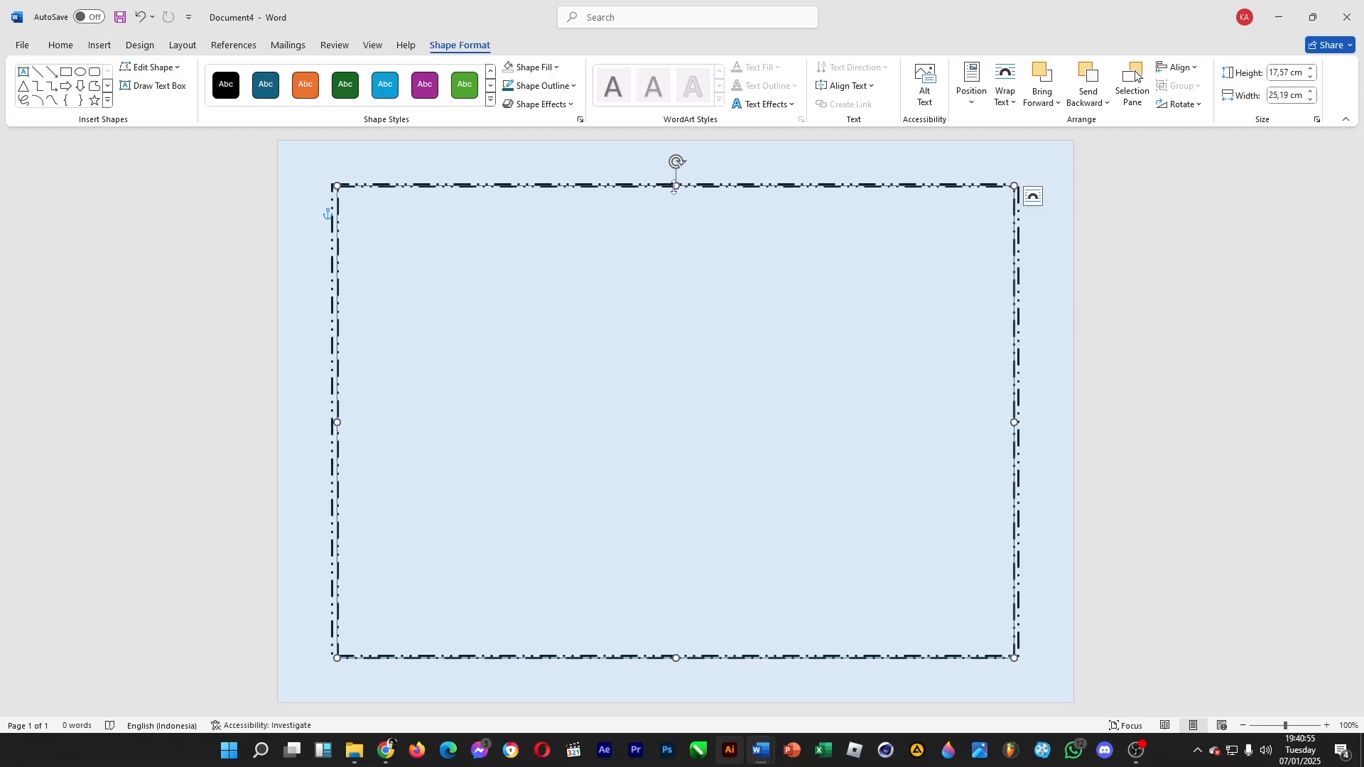
drag(678, 185, 679, 189)
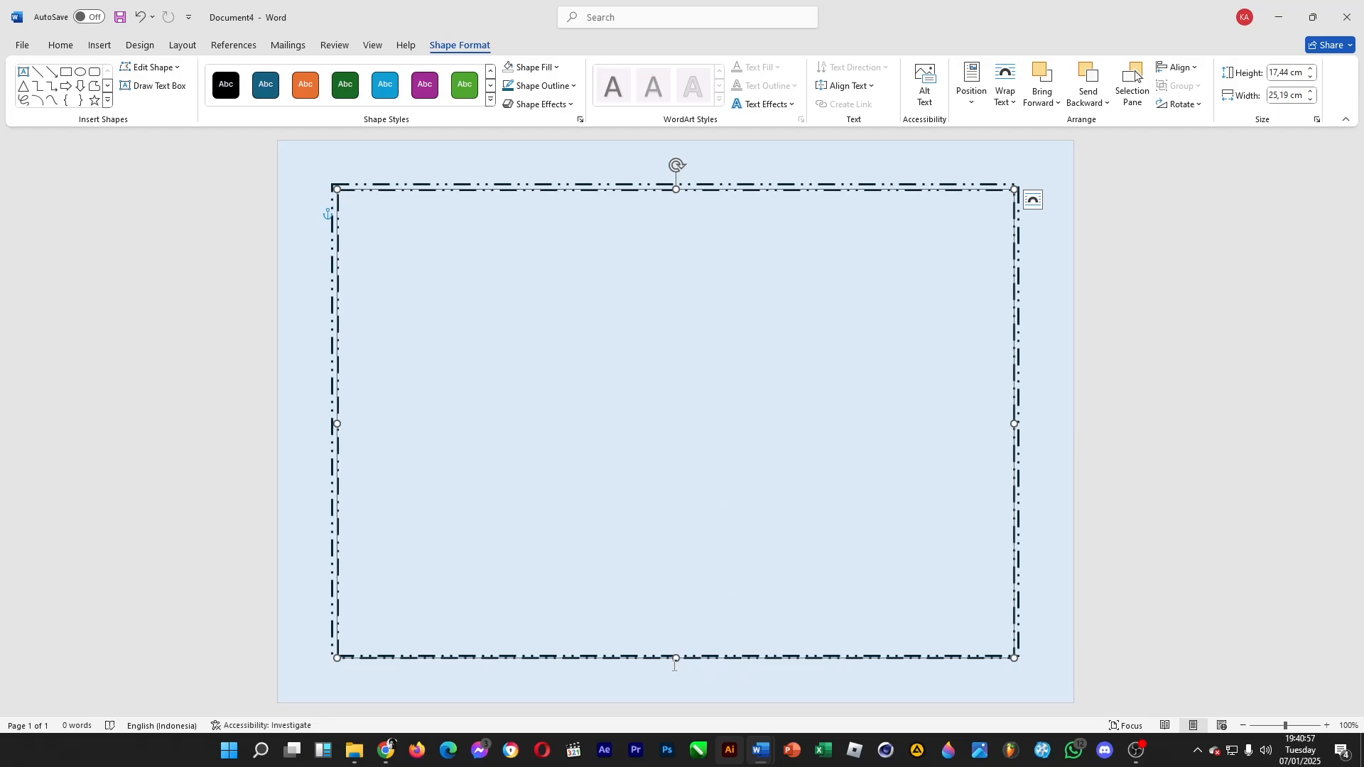
drag(674, 666, 674, 658)
click(1143, 468)
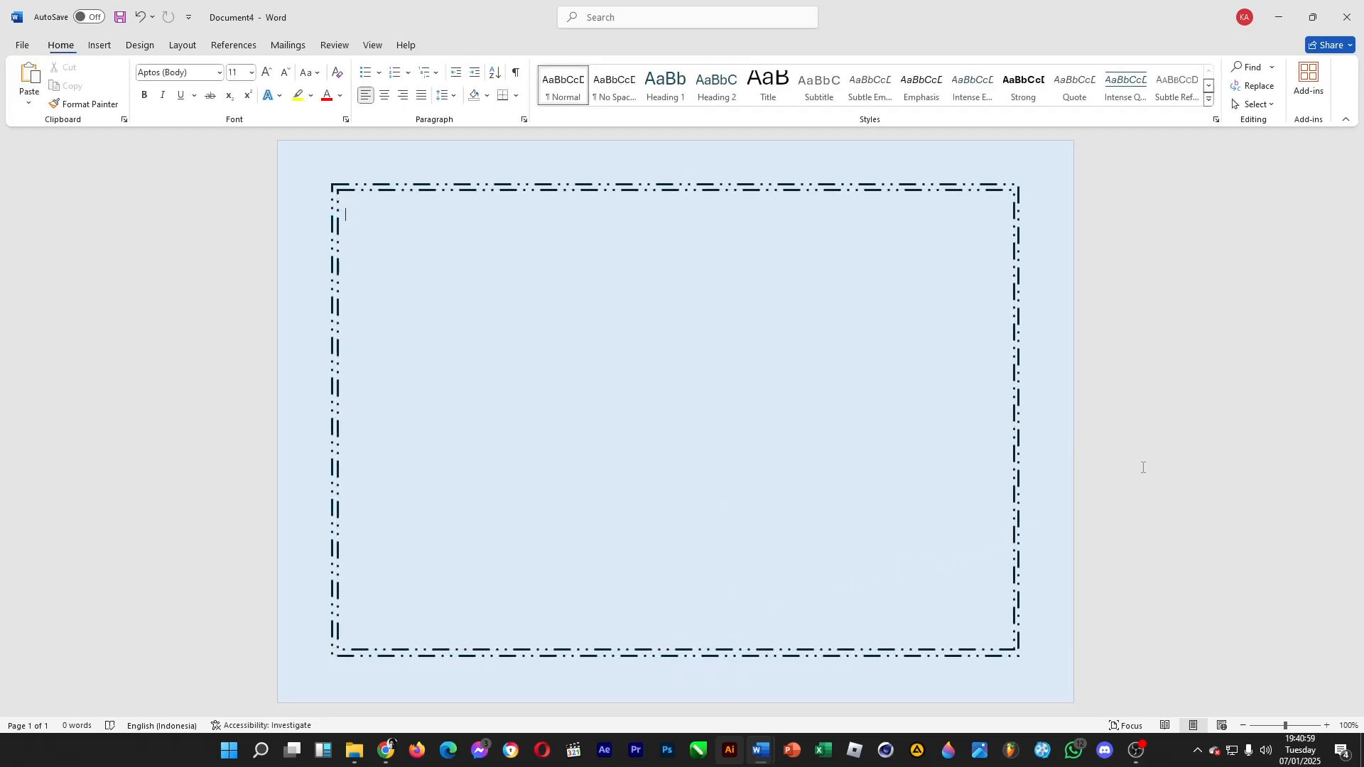
click(1019, 304)
drag(1018, 419, 1018, 674)
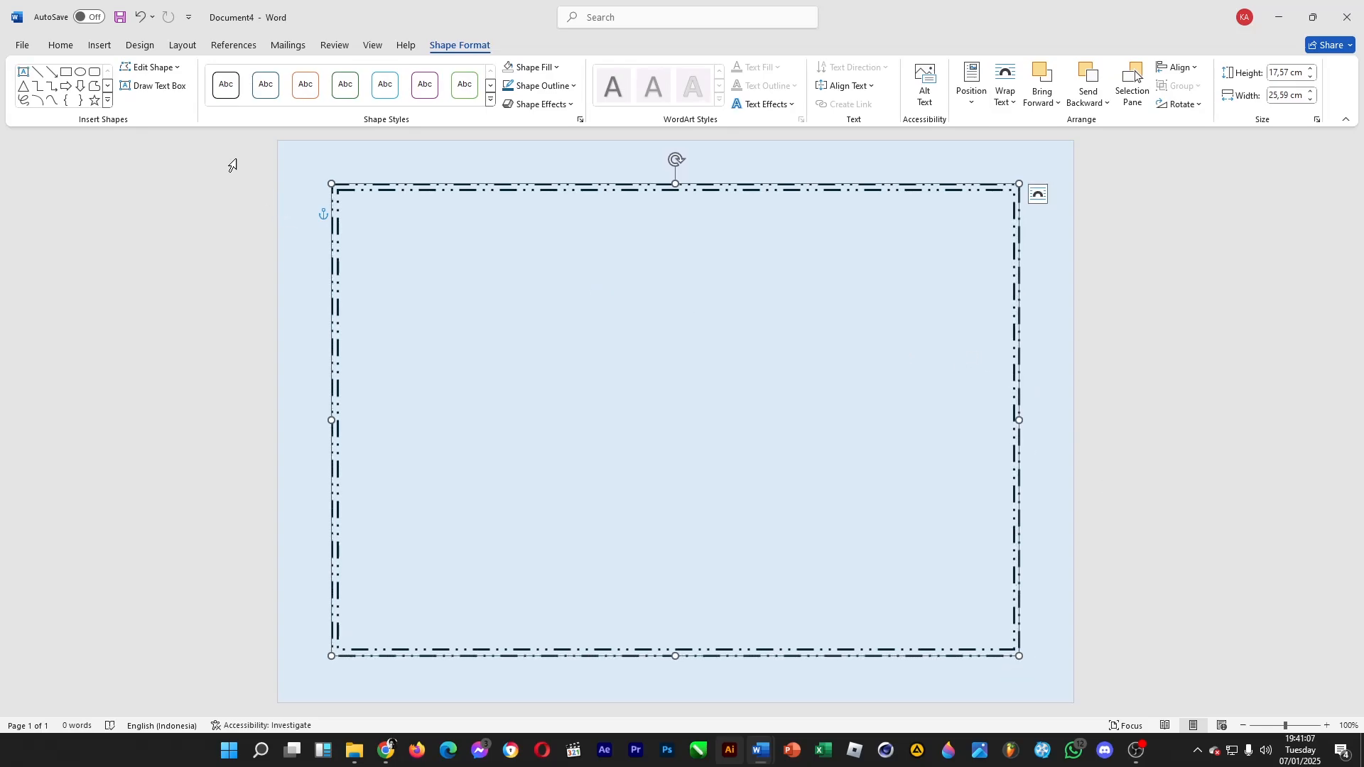
Draw a right triangle about 5.45 by 5.45 cm, rotated 90° clockwise so it fills the page's top-left corner
click(99, 44)
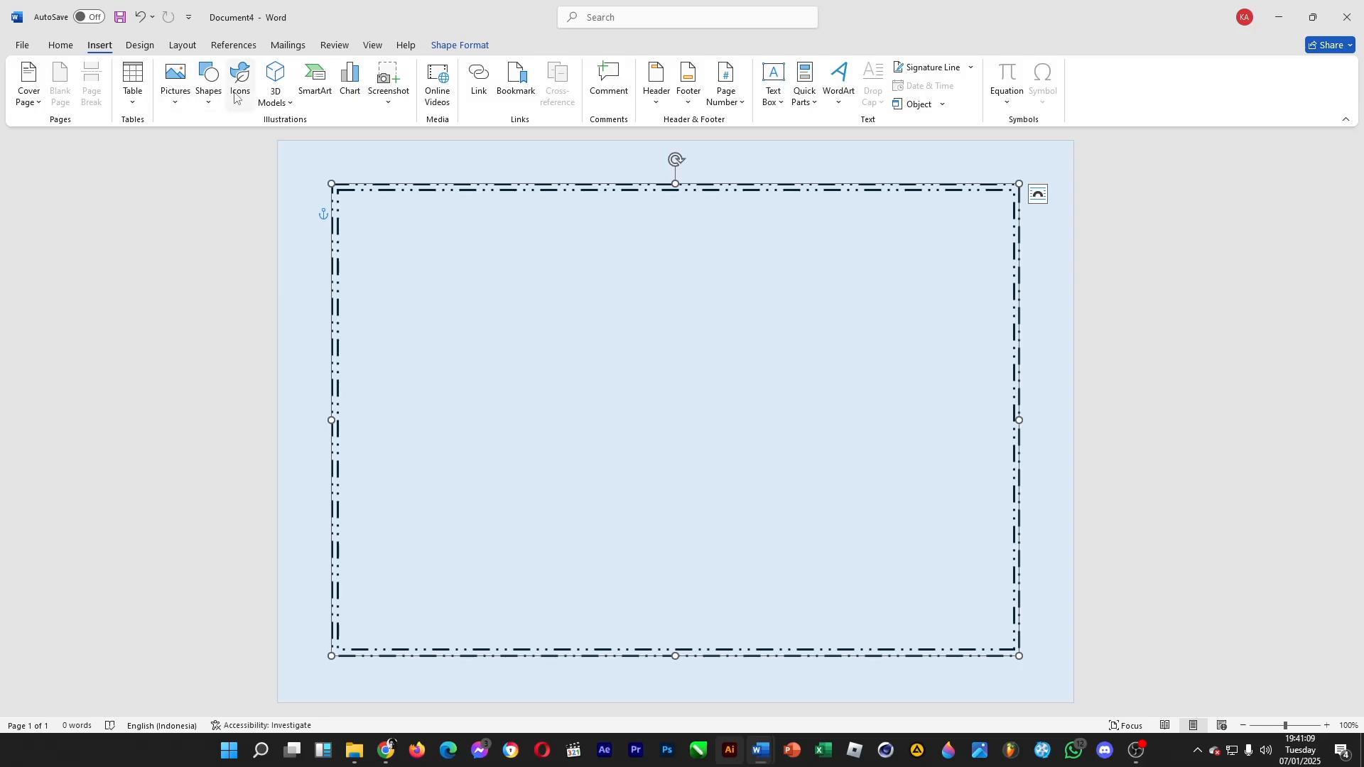
click(209, 85)
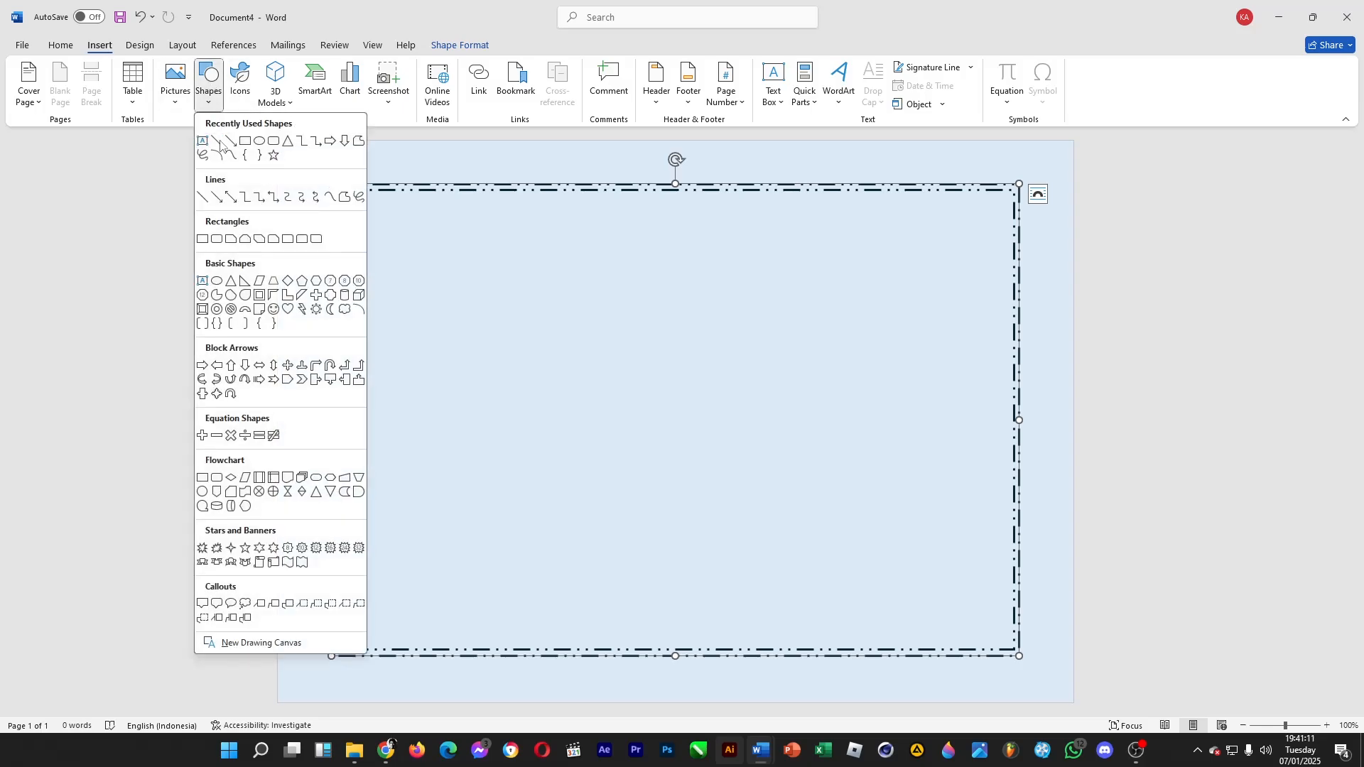
click(245, 281)
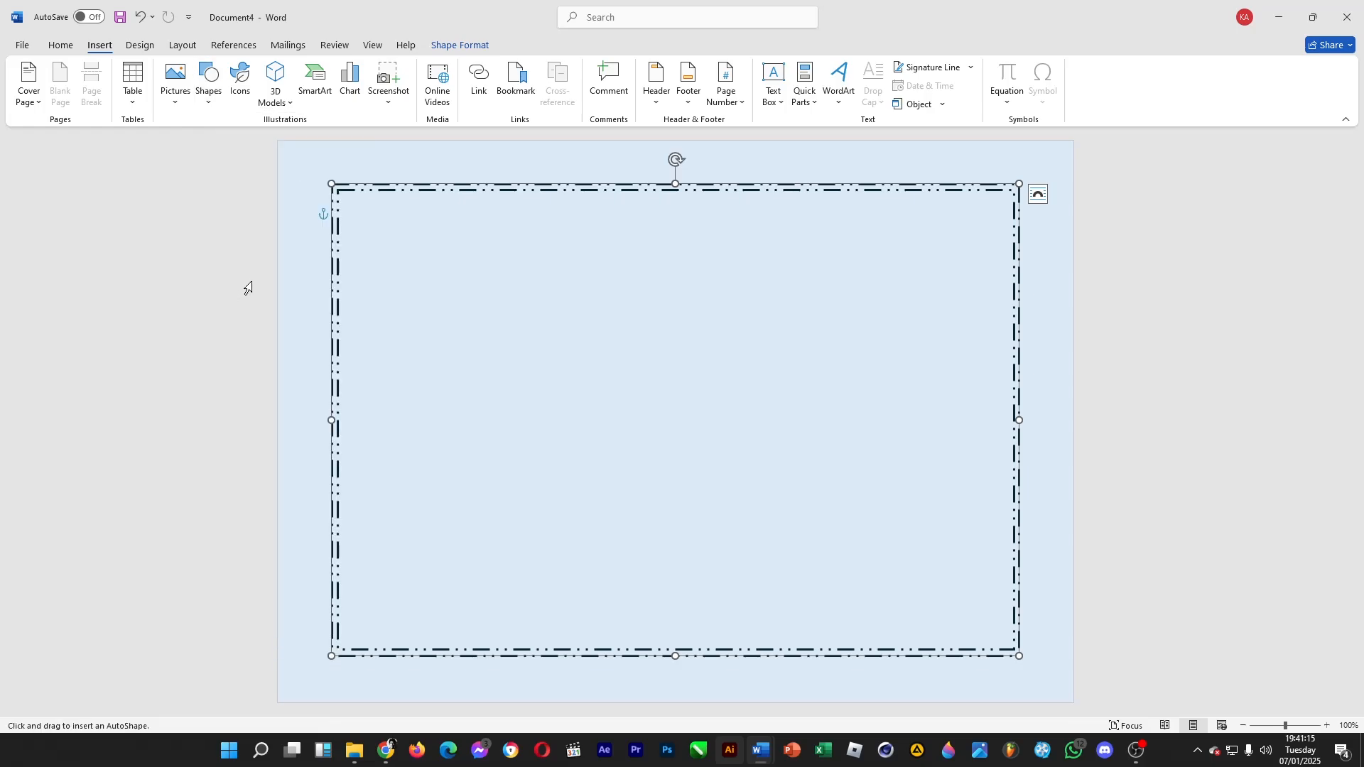
drag(277, 140, 424, 264)
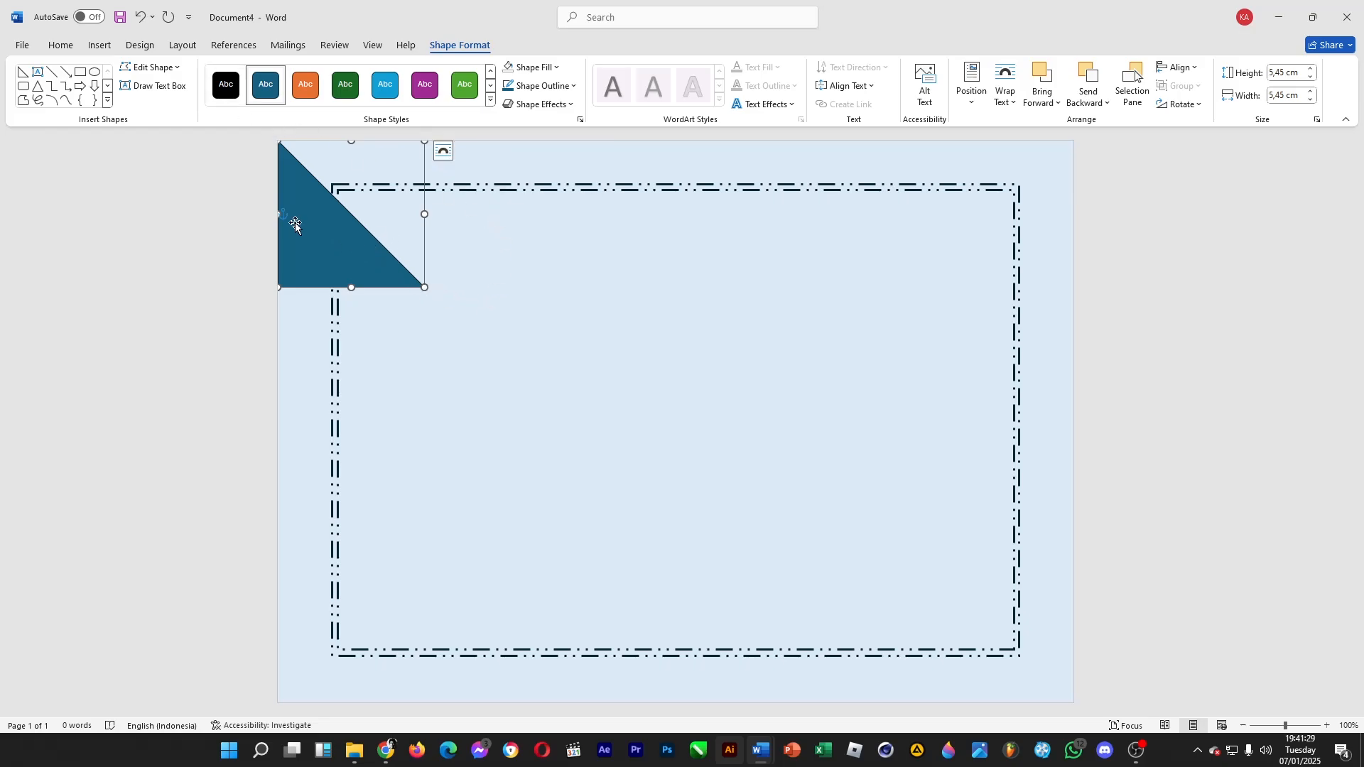
drag(295, 223, 441, 331)
drag(496, 226, 642, 322)
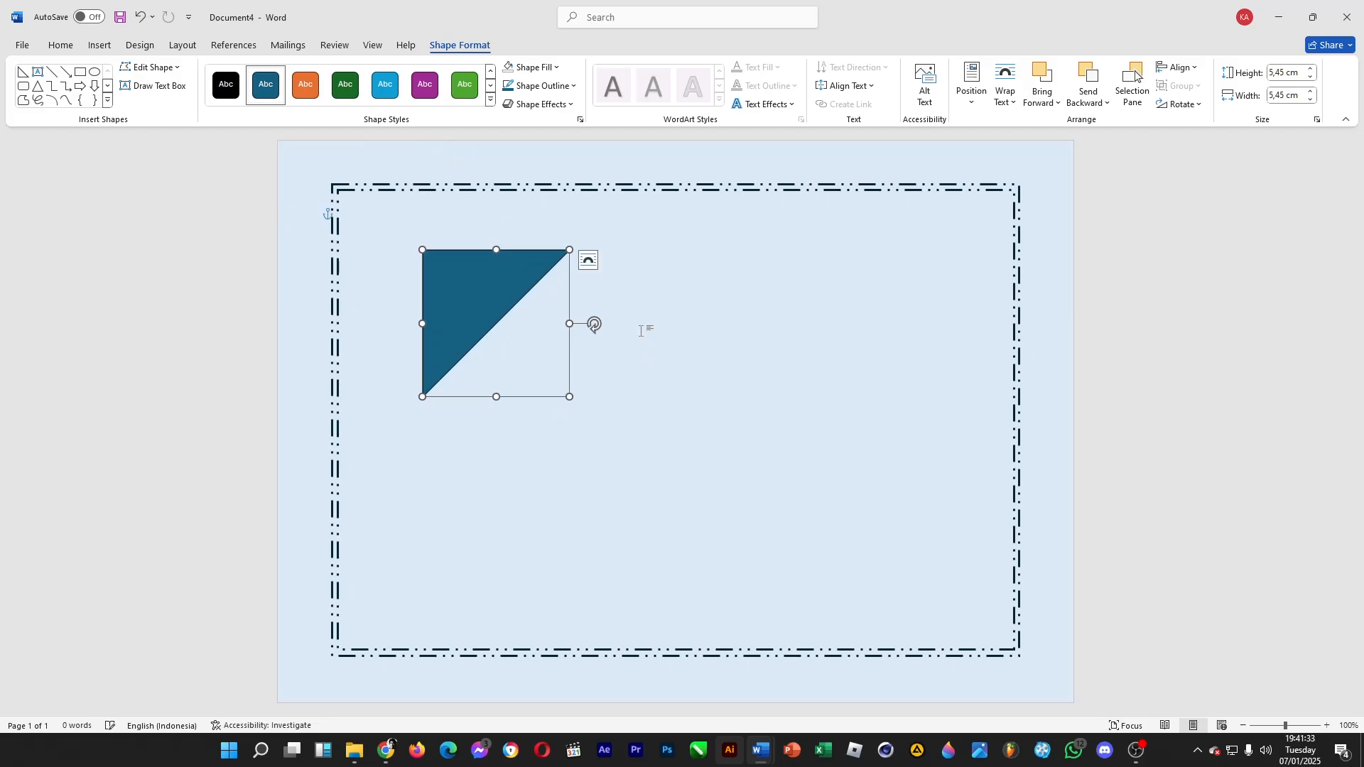
drag(461, 288, 315, 177)
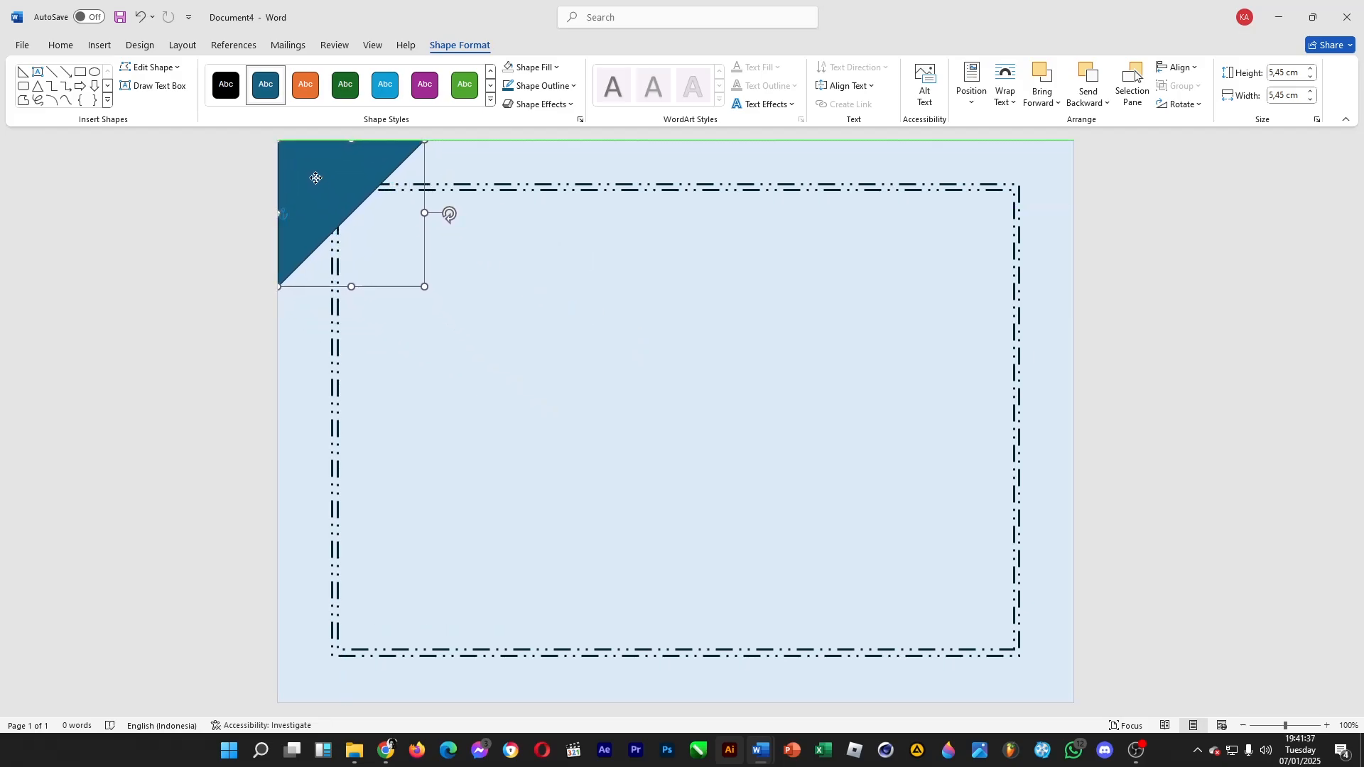
Remove the corner triangle's outline and fill it with a medium blue theme color
click(563, 87)
click(565, 277)
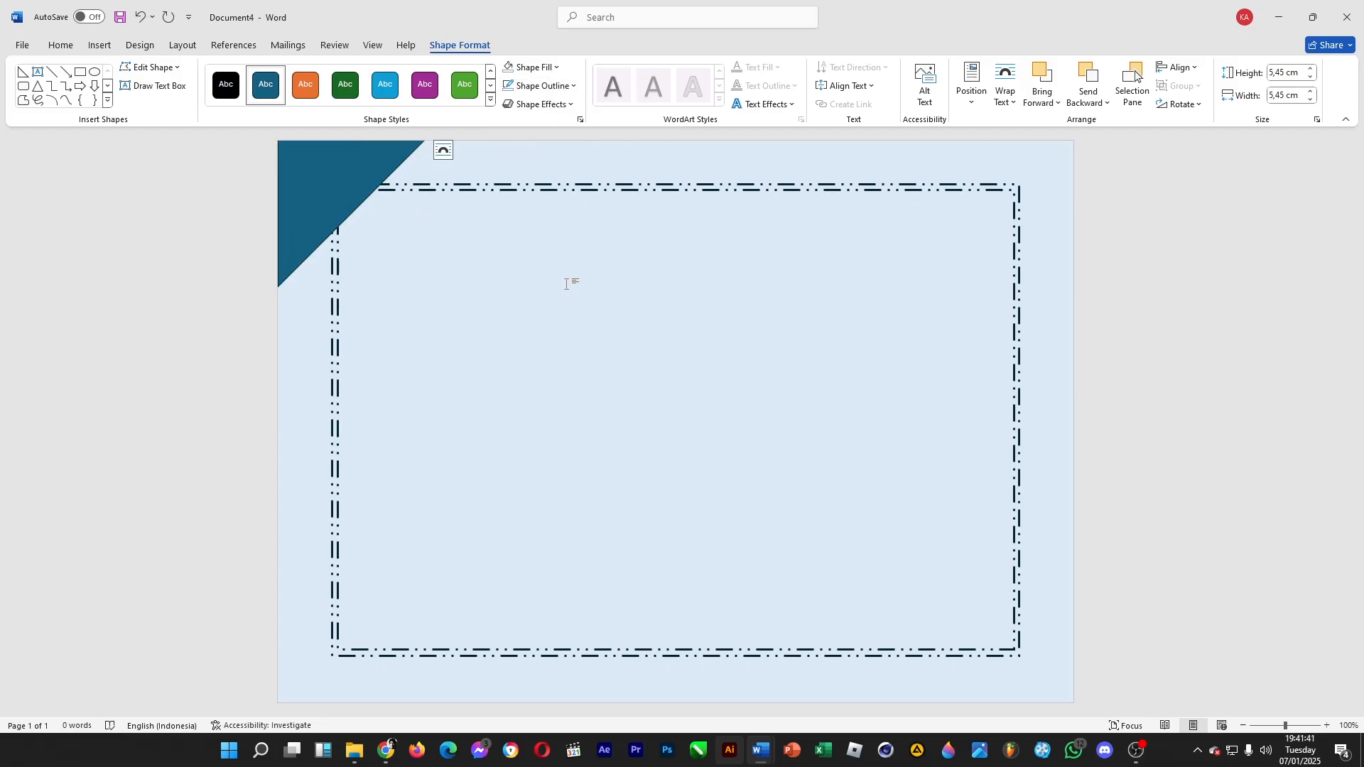
click(531, 67)
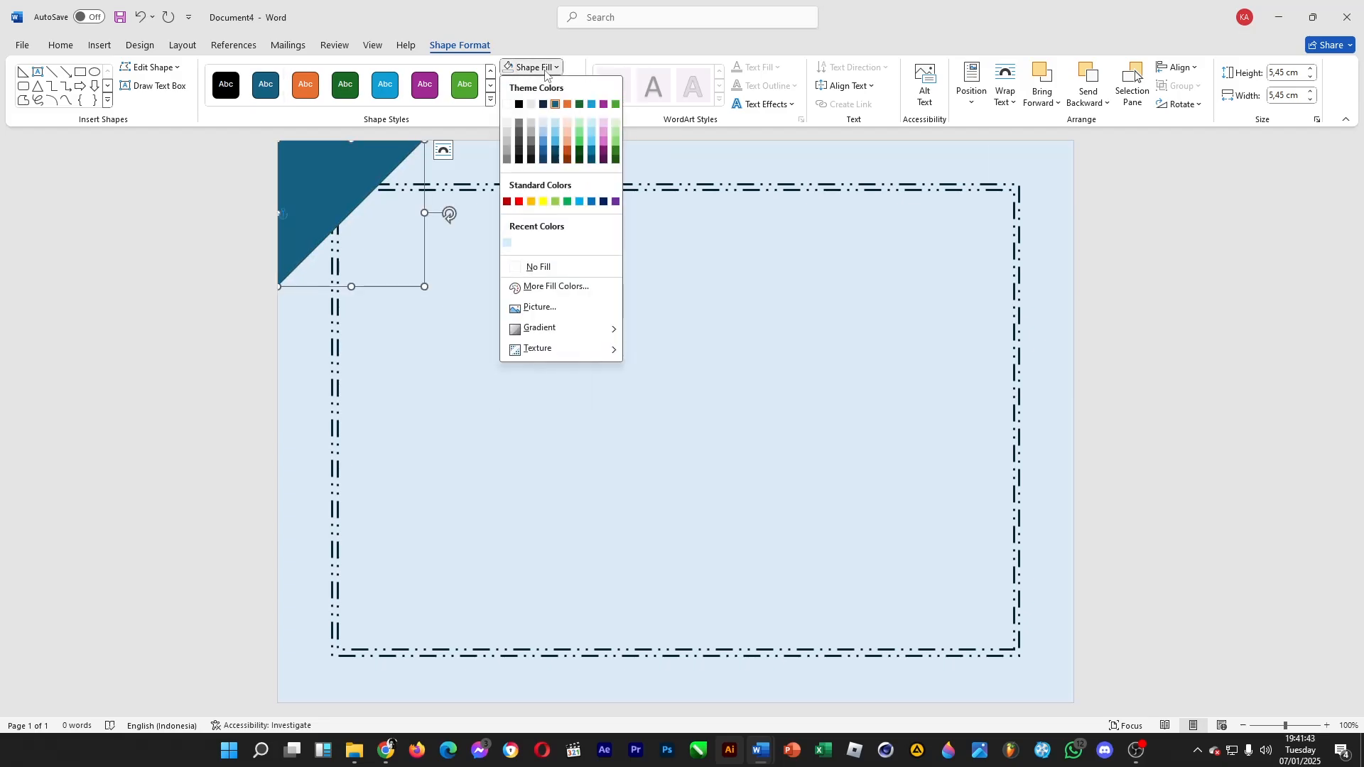
click(543, 141)
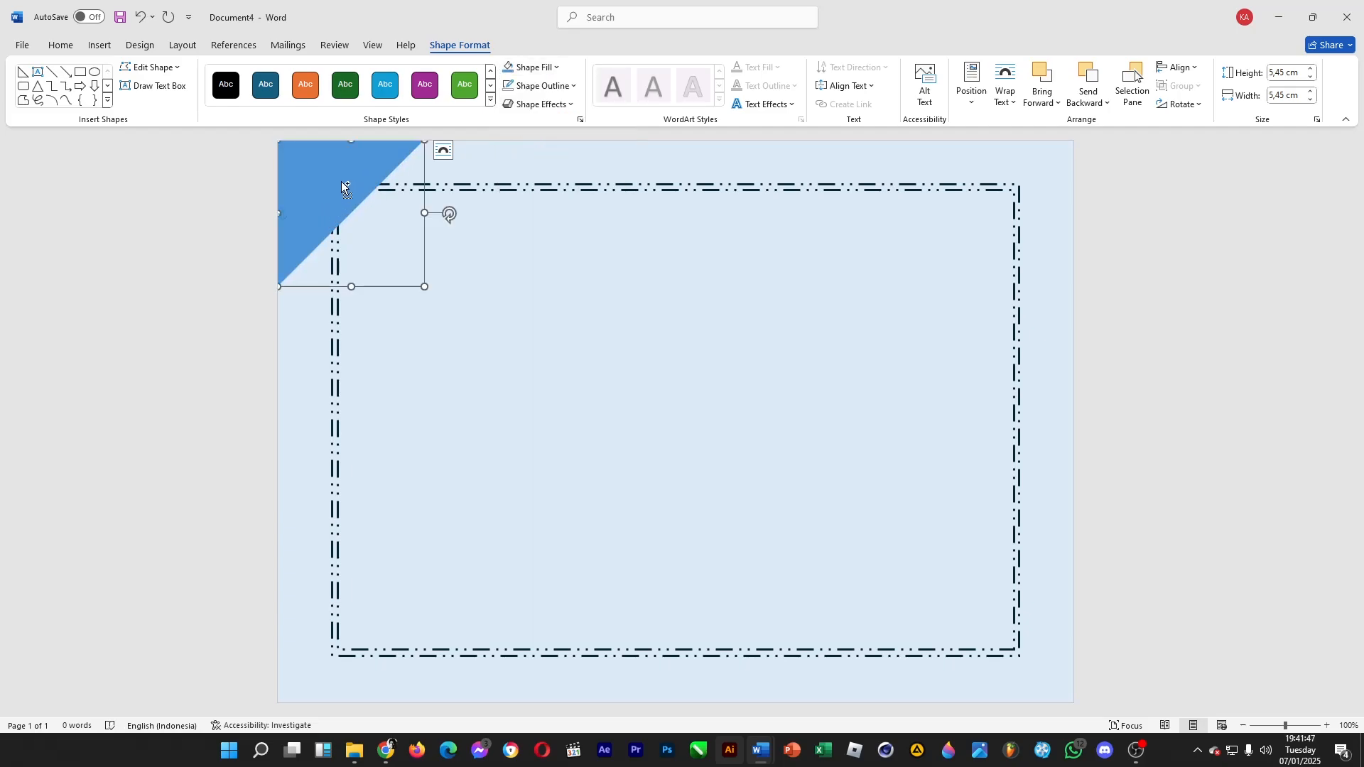
Place a smaller duplicate of the corner triangle just inside the dashed border's top-left corner
drag(316, 193, 391, 254)
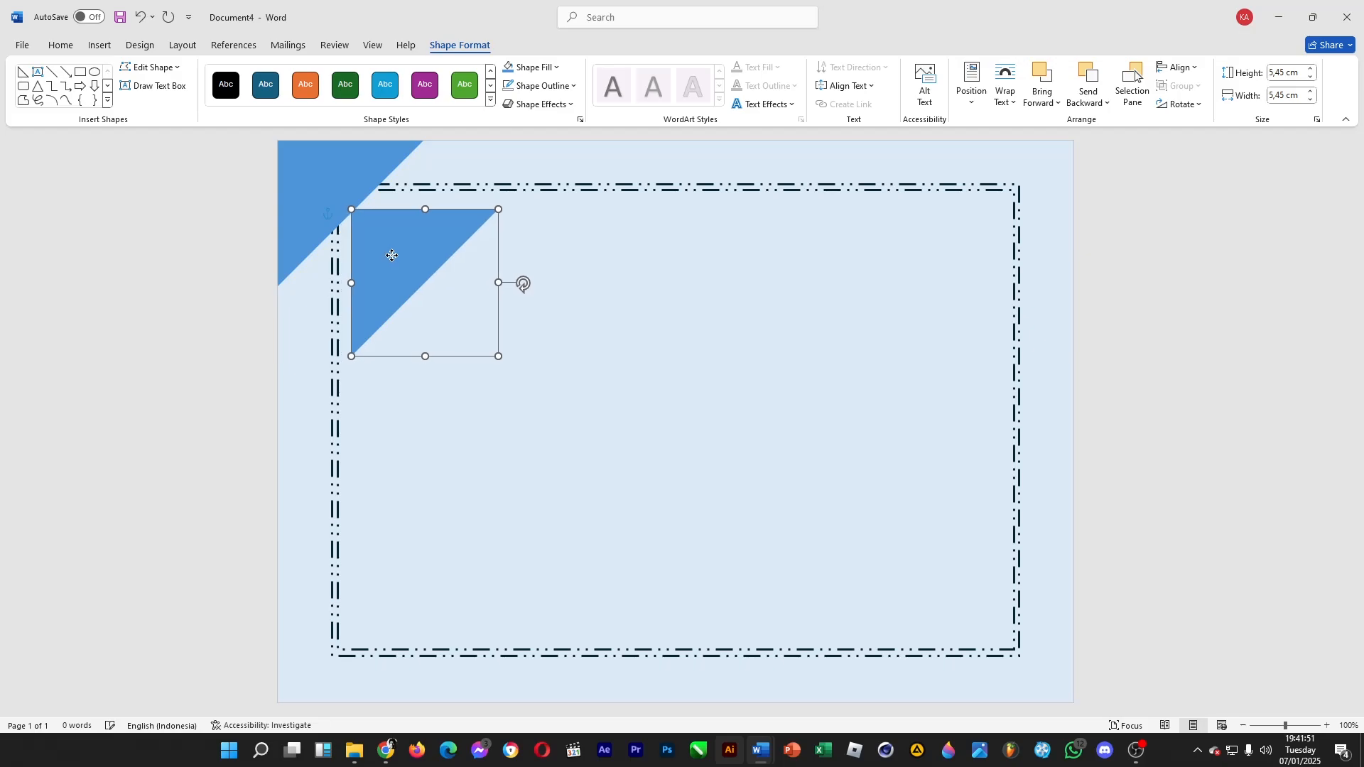
drag(488, 351, 453, 310)
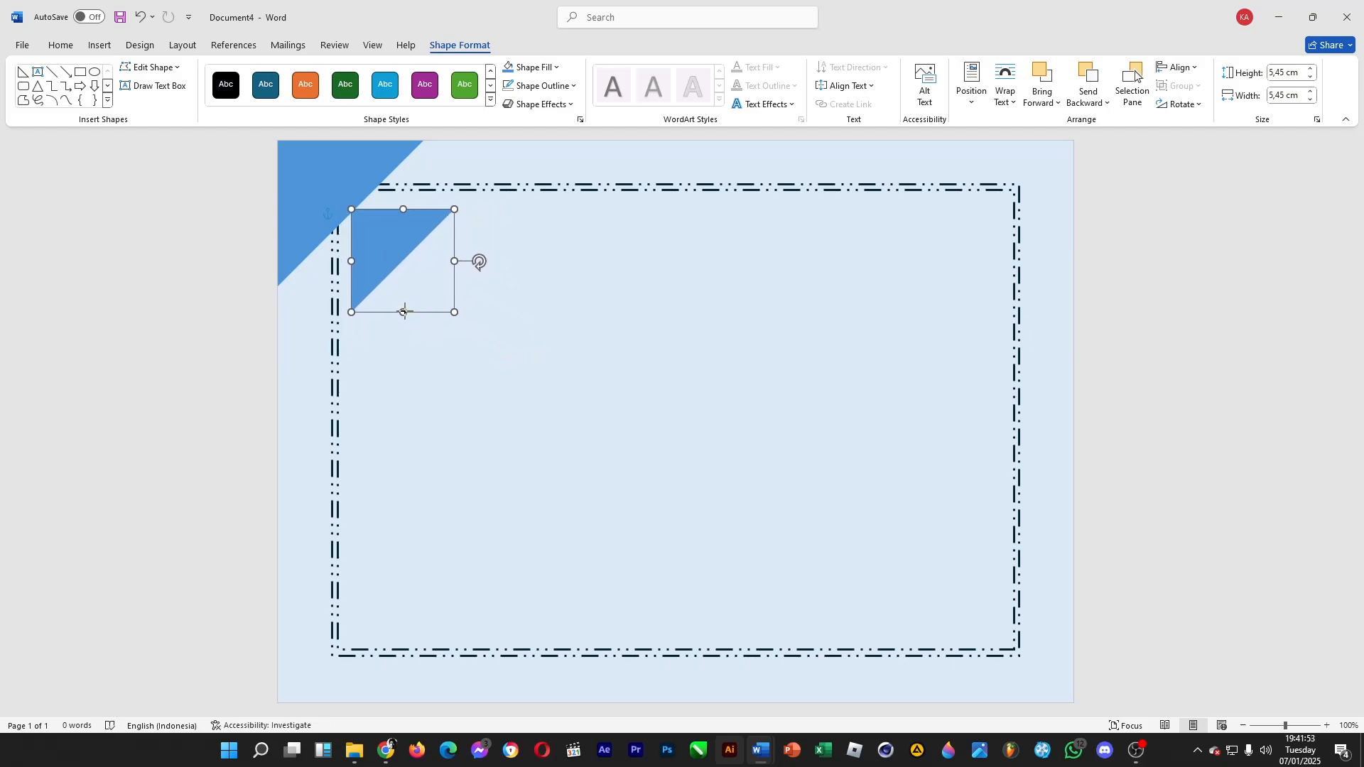
mouse_move(392, 221)
mouse_down()
mouse_move(432, 270)
mouse_move(385, 235)
mouse_up()
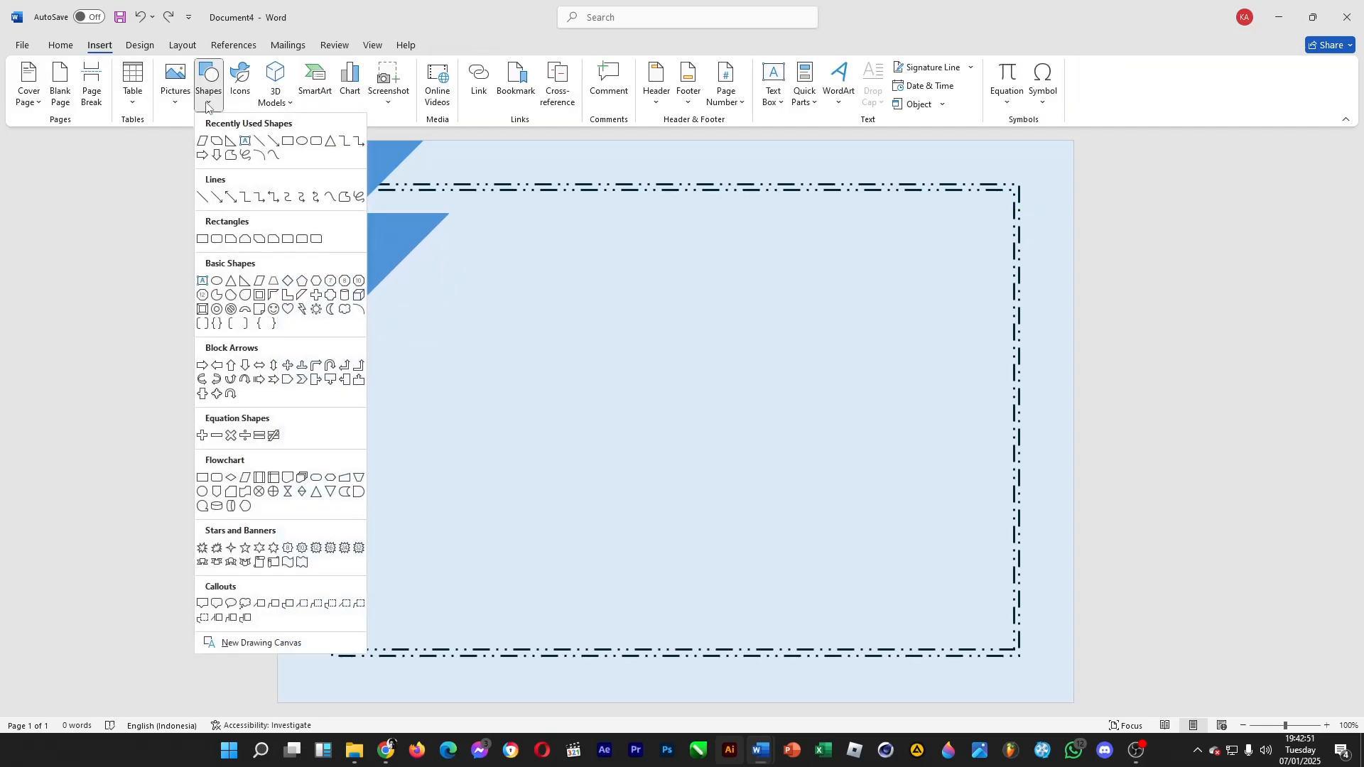
Draw a parallelogram about 6.27 by 1.16 cm and place it between the page's top edge and the dashed border
click(245, 478)
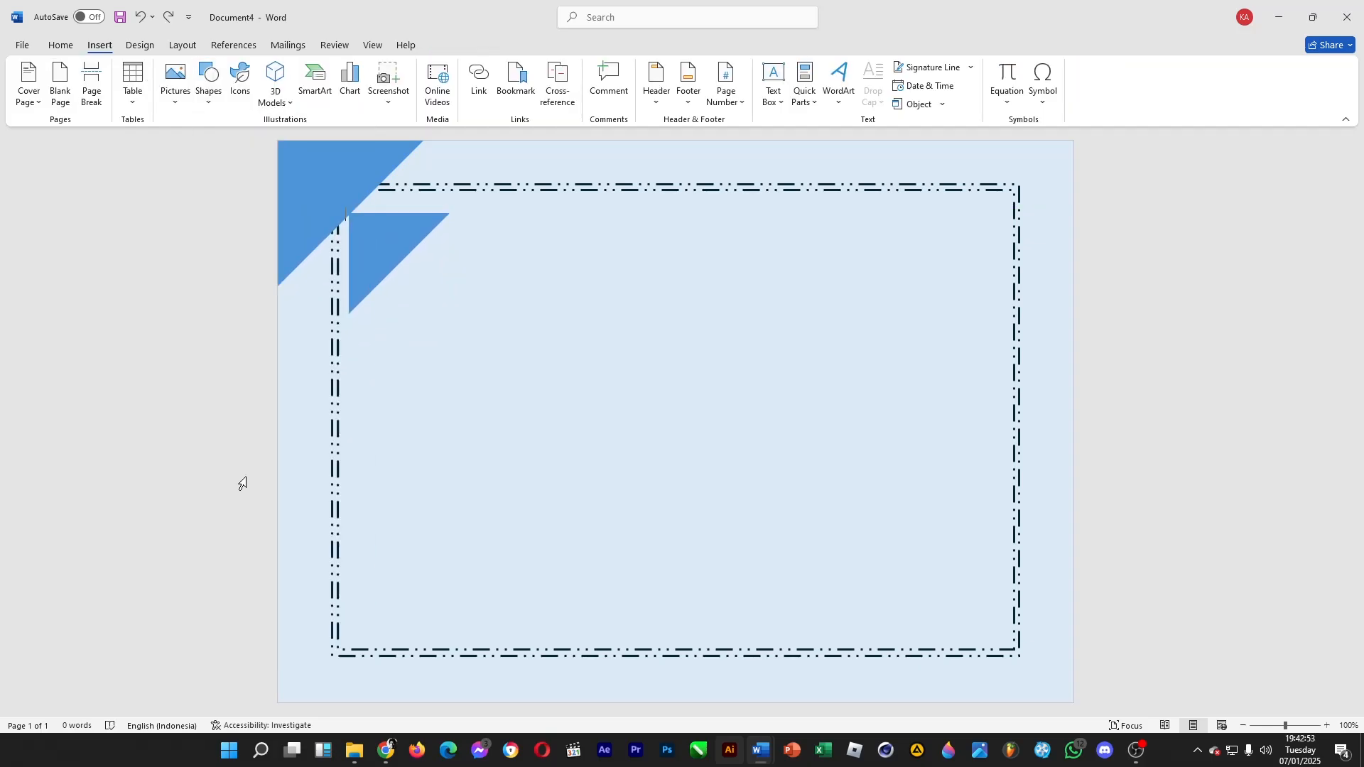
mouse_move(526, 352)
mouse_down()
mouse_move(657, 395)
mouse_move(647, 407)
mouse_move(693, 383)
mouse_up()
mouse_move(609, 368)
mouse_down()
mouse_move(576, 232)
mouse_move(541, 208)
mouse_move(548, 176)
mouse_move(570, 169)
mouse_up()
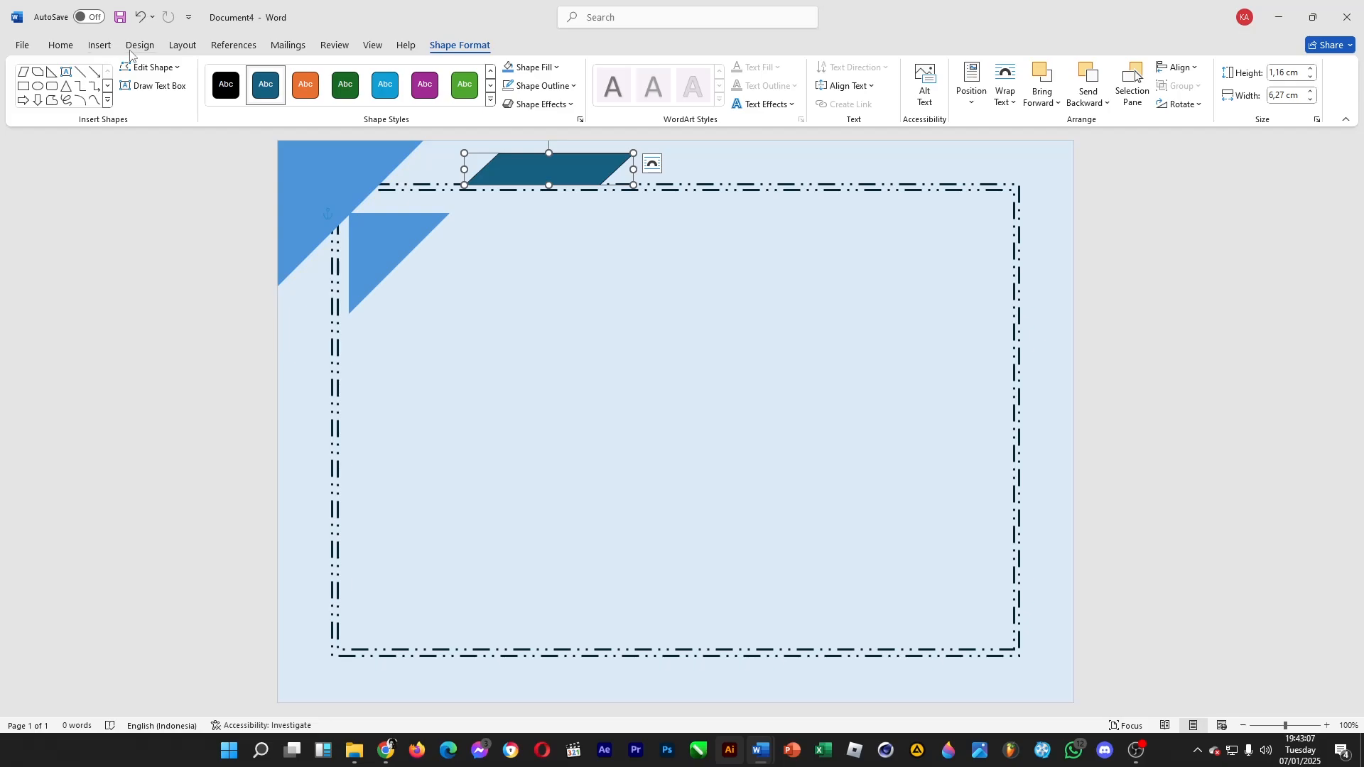
Fill the parallelogram with the triangles' medium blue and remove its outline
click(135, 46)
click(100, 45)
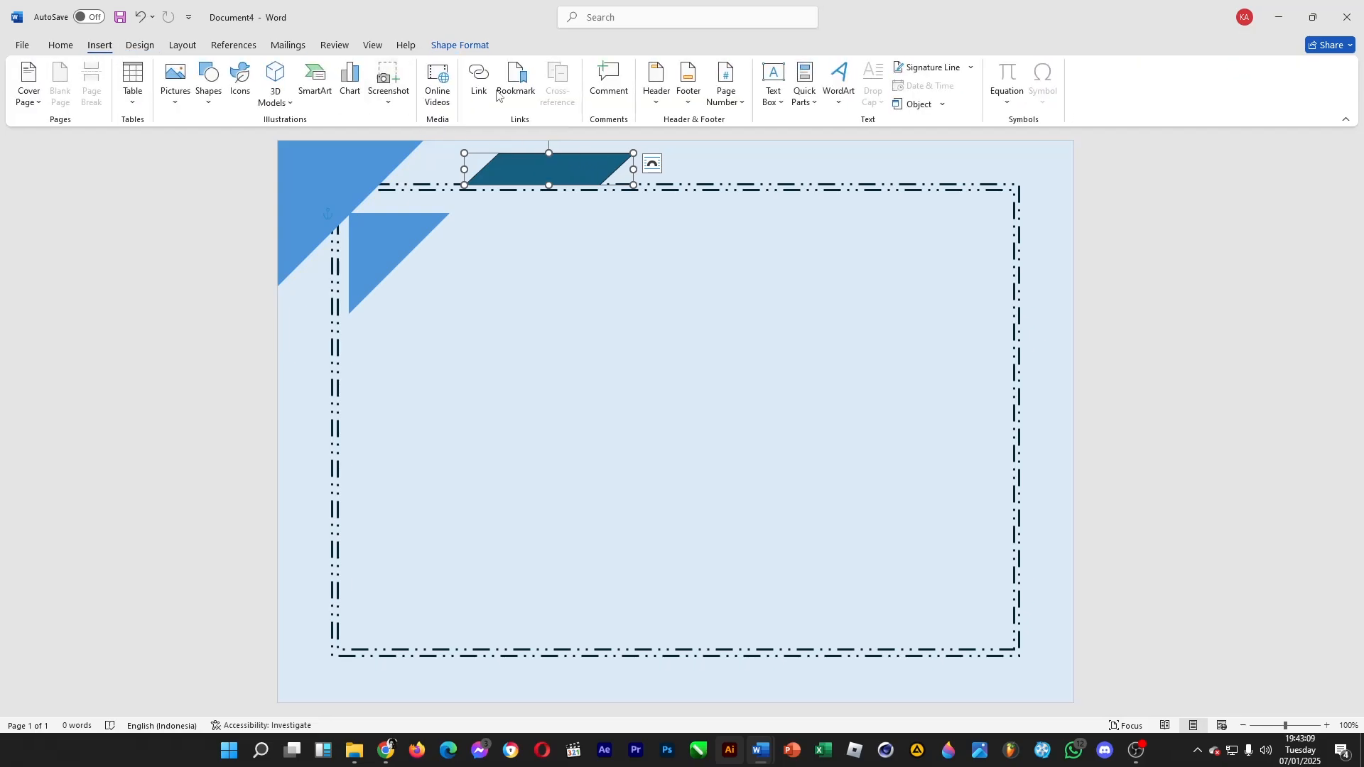
click(461, 46)
click(514, 72)
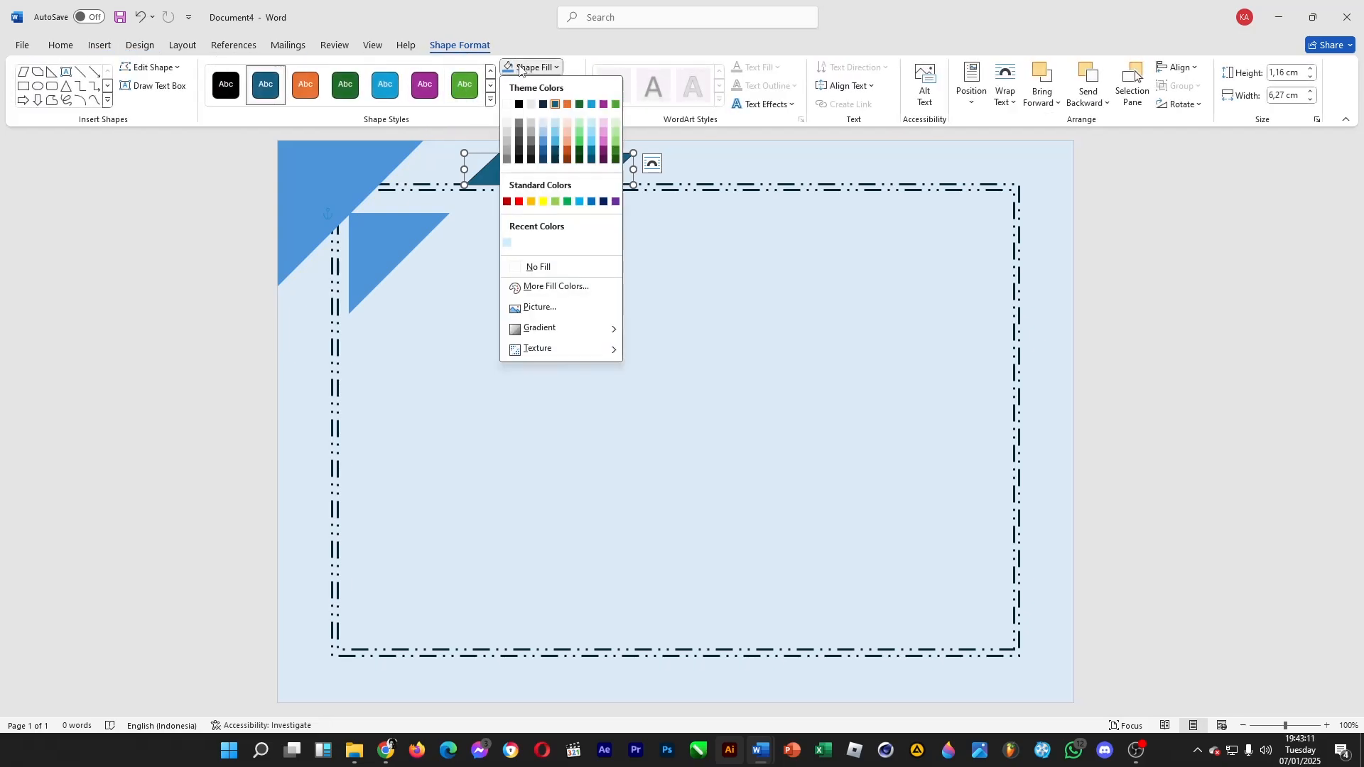
click(512, 234)
click(515, 91)
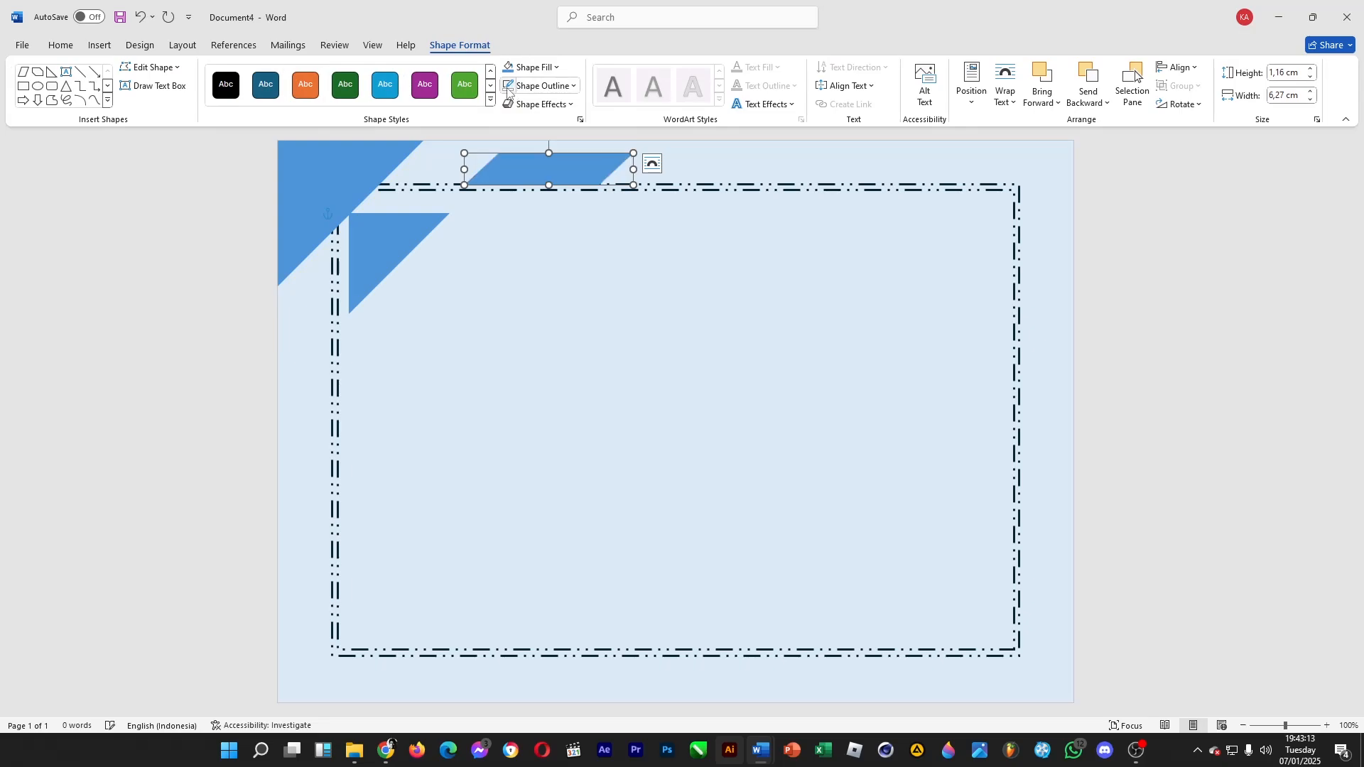
click(539, 85)
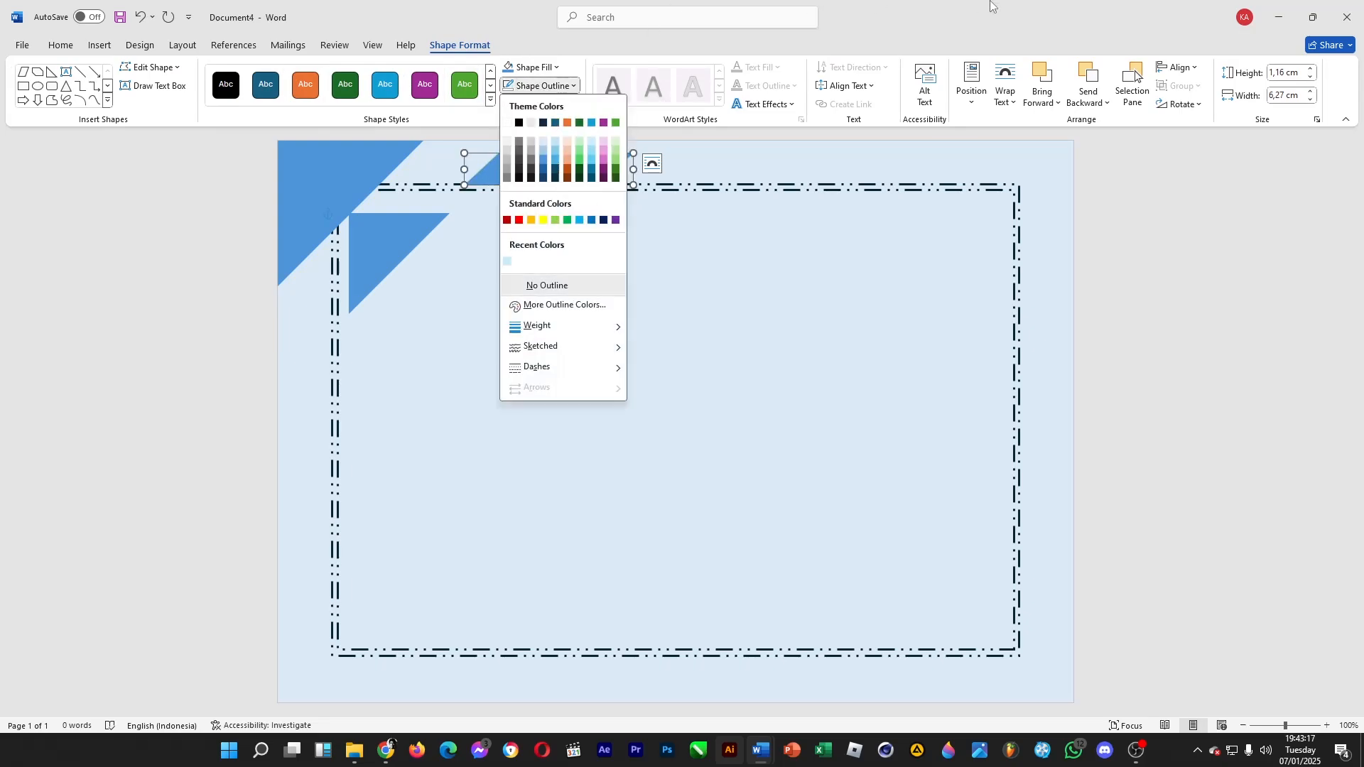
click(547, 285)
Scatter smaller duplicates of the parallelogram along the page's top edge, to the right of the original
drag(612, 189, 770, 172)
key(ctrl+c)
key(ctrl+v)
key(ctrl+c)
key(ctrl+v)
Arrange further parallelogram copies in varied sizes along the left half of the page's bottom edge
drag(747, 175, 435, 669)
key(ctrl+v)
key(ctrl+v)
Duplicate the top-edge parallelogram measuring about 3.28 by 0.61 cm and place the copy at the page's bottom edge
key(ctrl+v)
key(ctrl+v)
drag(466, 676, 446, 697)
drag(350, 689, 359, 676)
key(ctrl+c)
key(ctrl+v)
drag(462, 691, 612, 662)
drag(458, 701, 458, 685)
click(603, 671)
click(676, 154)
key(ctrl+c)
Duplicate the corner triangle, rotate the copy 180°, and enlarge it to fill the page's bottom-right corner
key(ctrl+v)
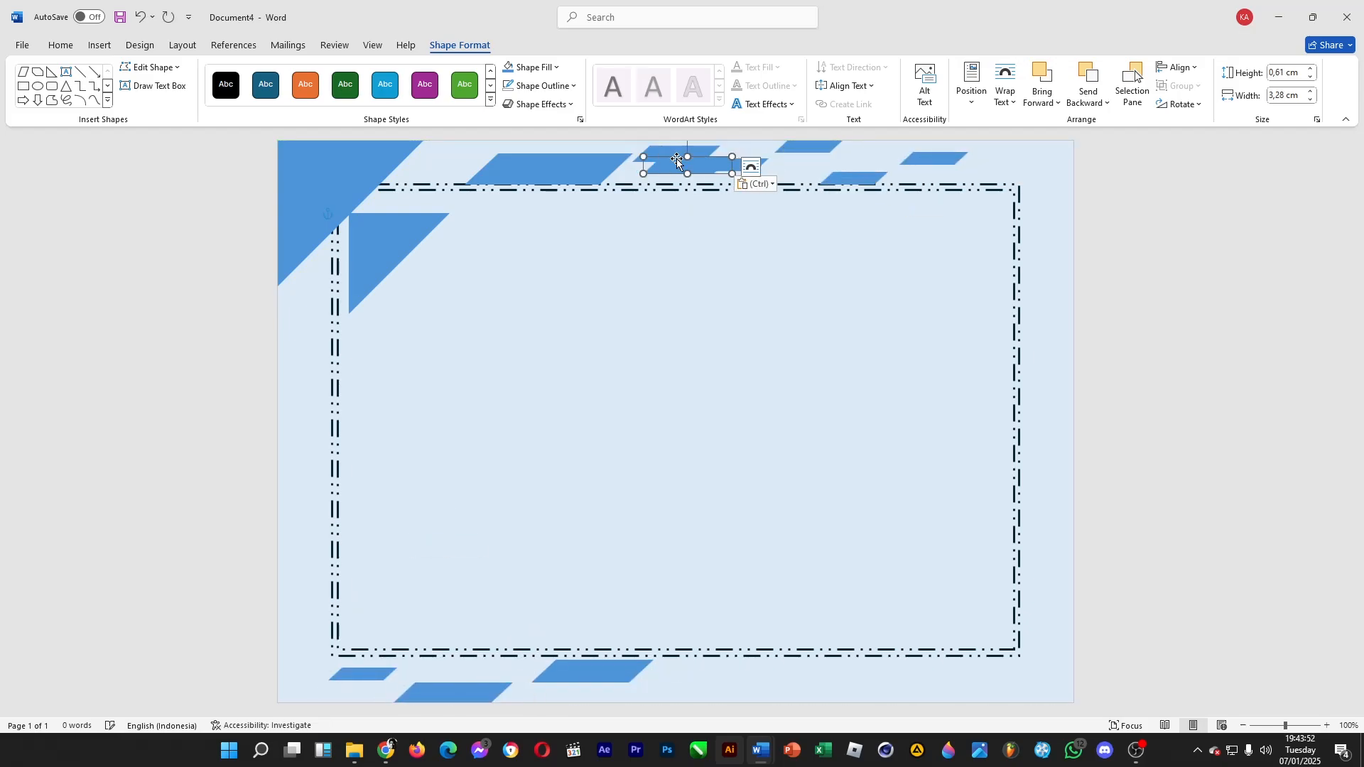
drag(686, 163, 547, 695)
click(334, 205)
key(ctrl+c)
key(ctrl+v)
drag(343, 208, 682, 388)
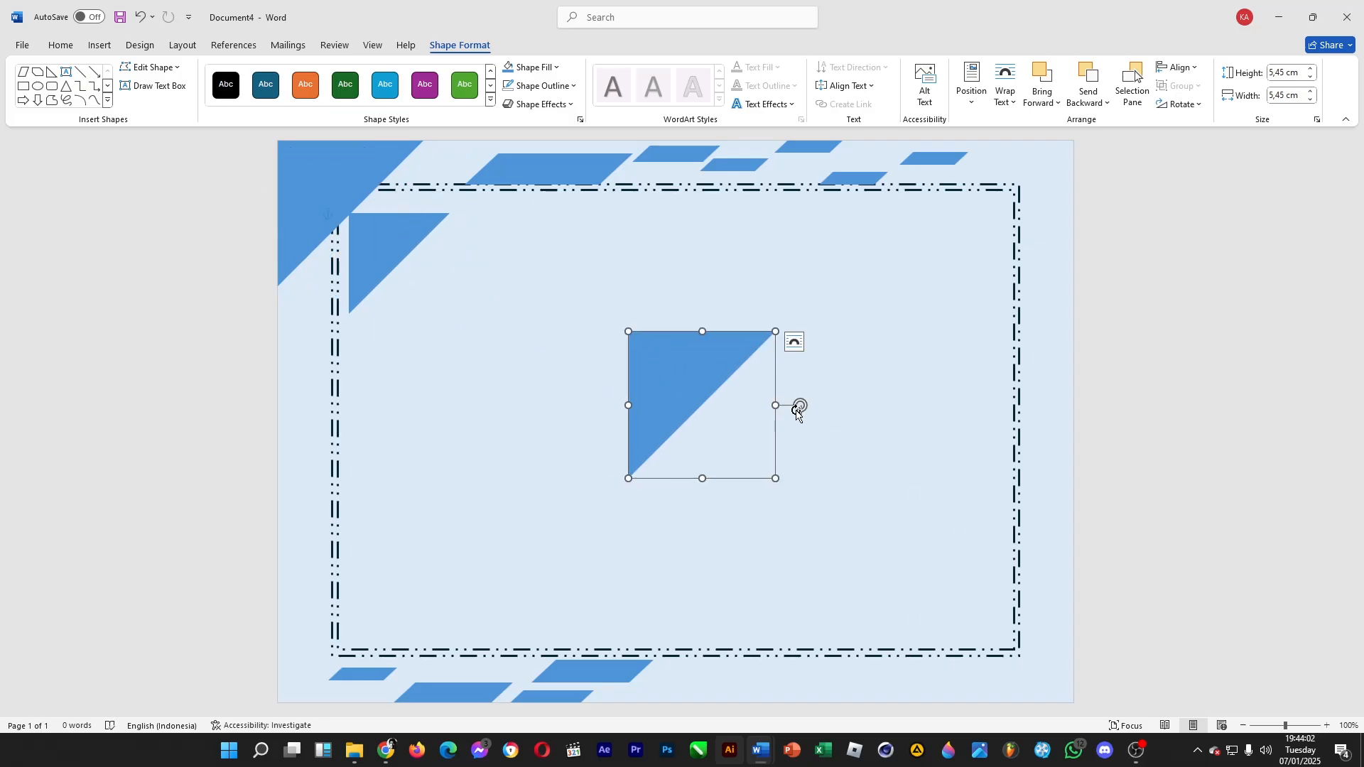
drag(800, 406, 604, 406)
drag(753, 425, 1053, 650)
drag(928, 555, 886, 514)
Move the parallelogram beside the large one at the top down to the middle of the page's bottom edge
click(1144, 388)
drag(676, 154, 732, 686)
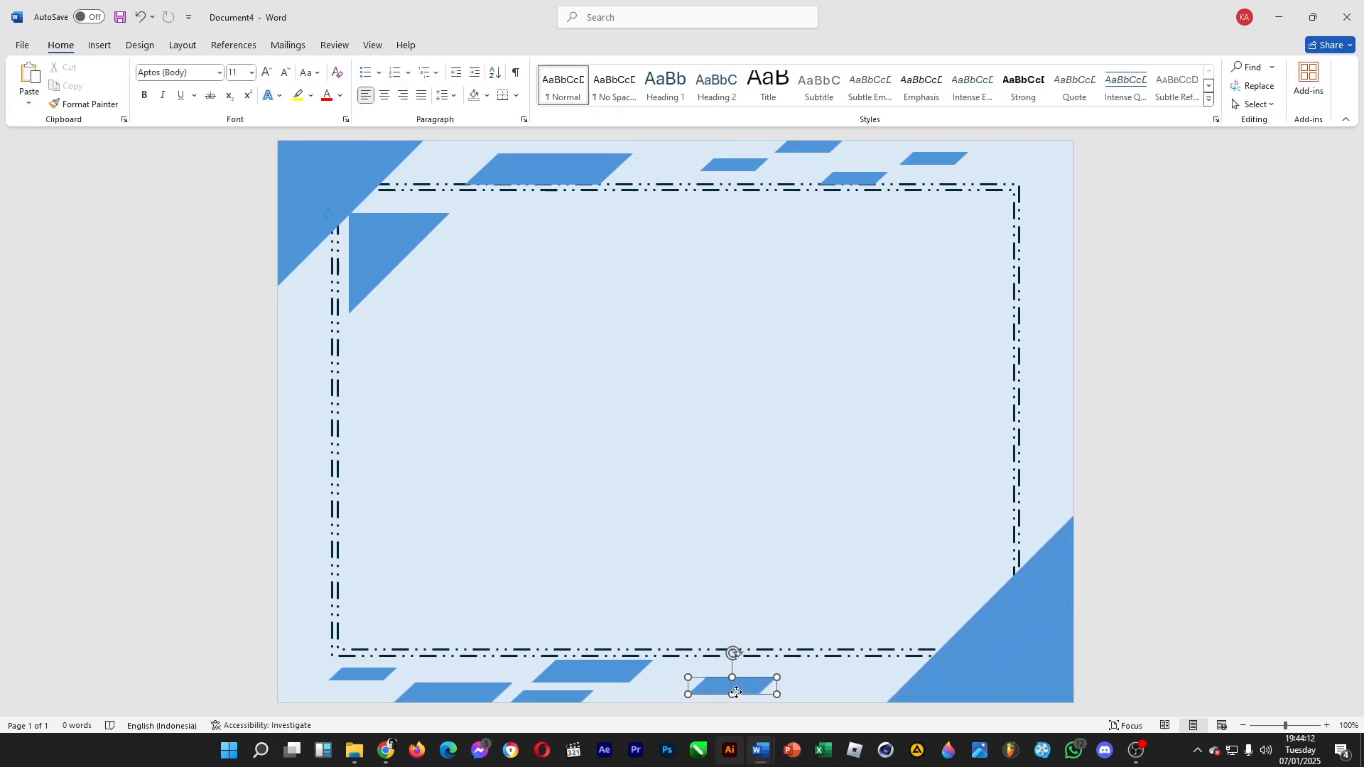
click(980, 289)
Draw a text box about 15.16 by 1.32 cm just below the dashed border's top line
click(100, 47)
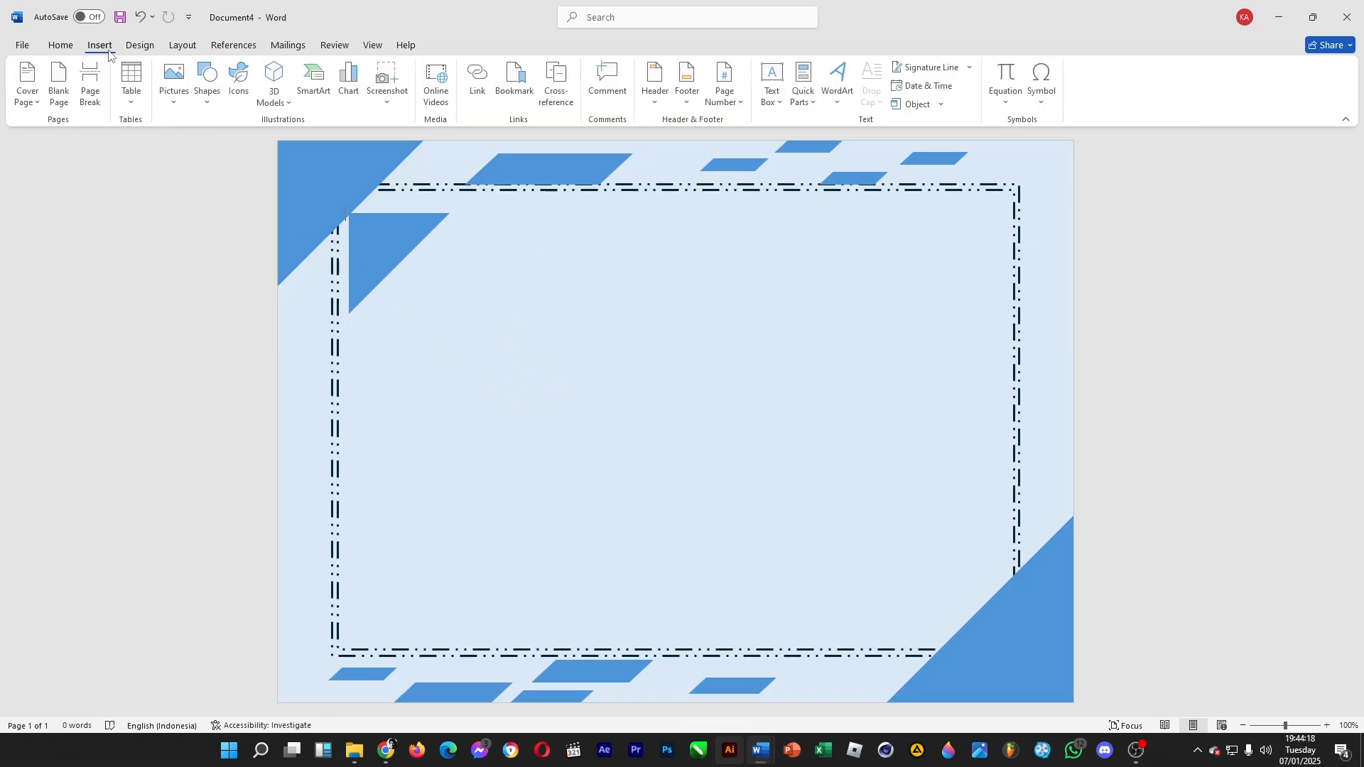
click(210, 106)
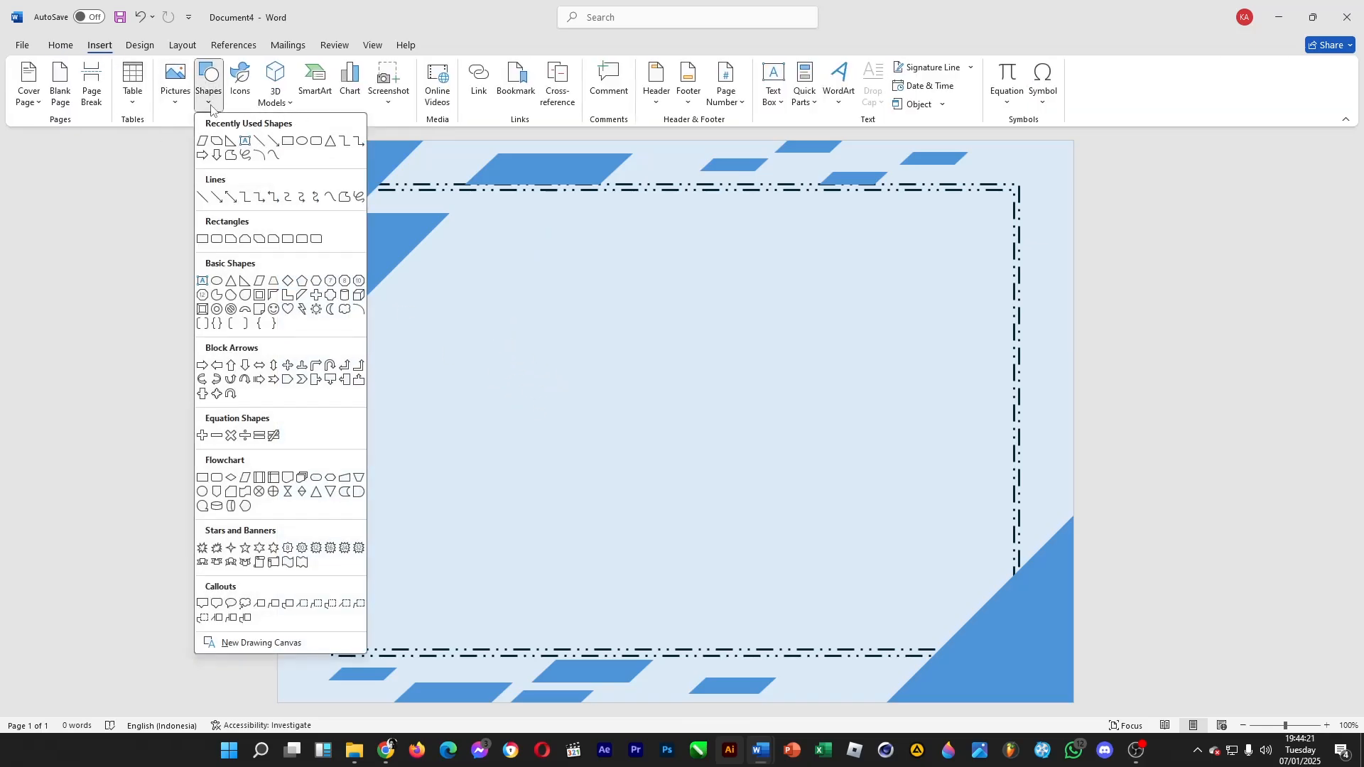
click(245, 142)
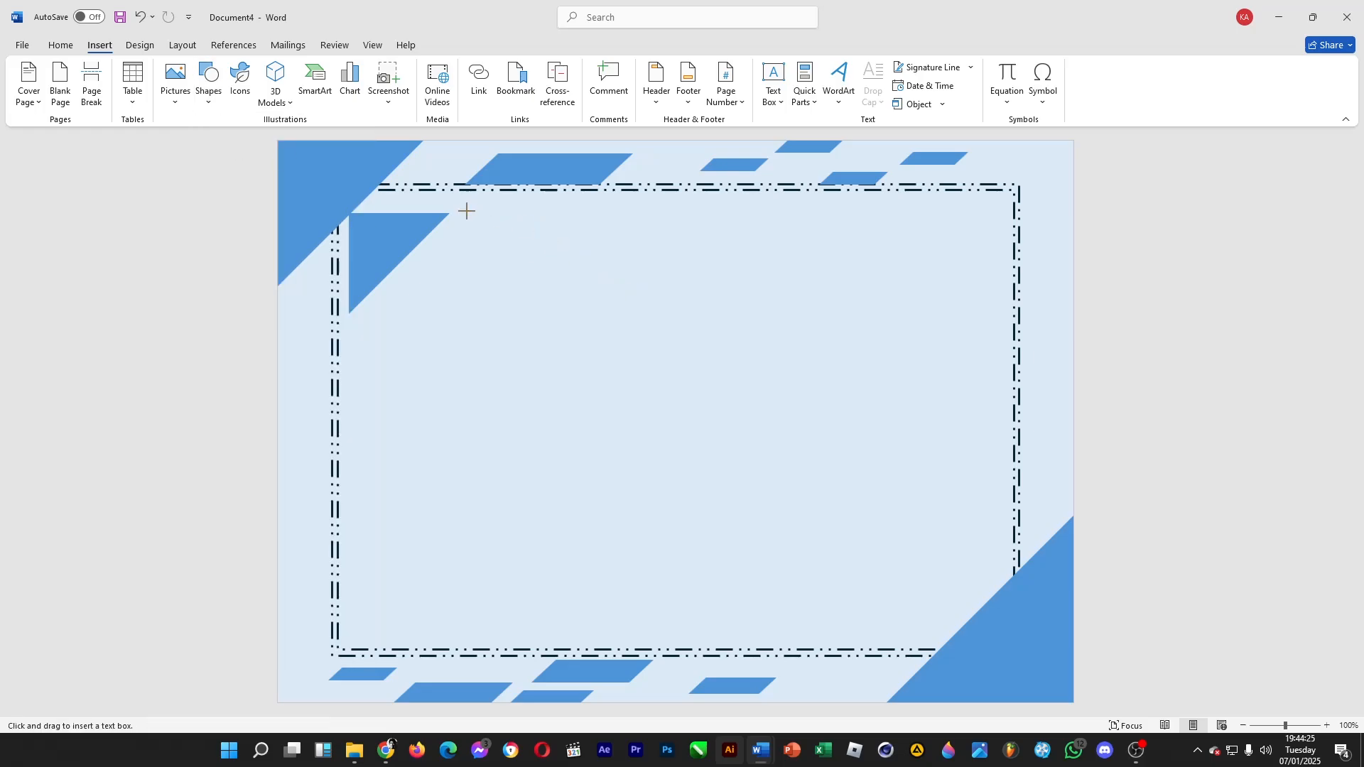
drag(465, 202, 870, 238)
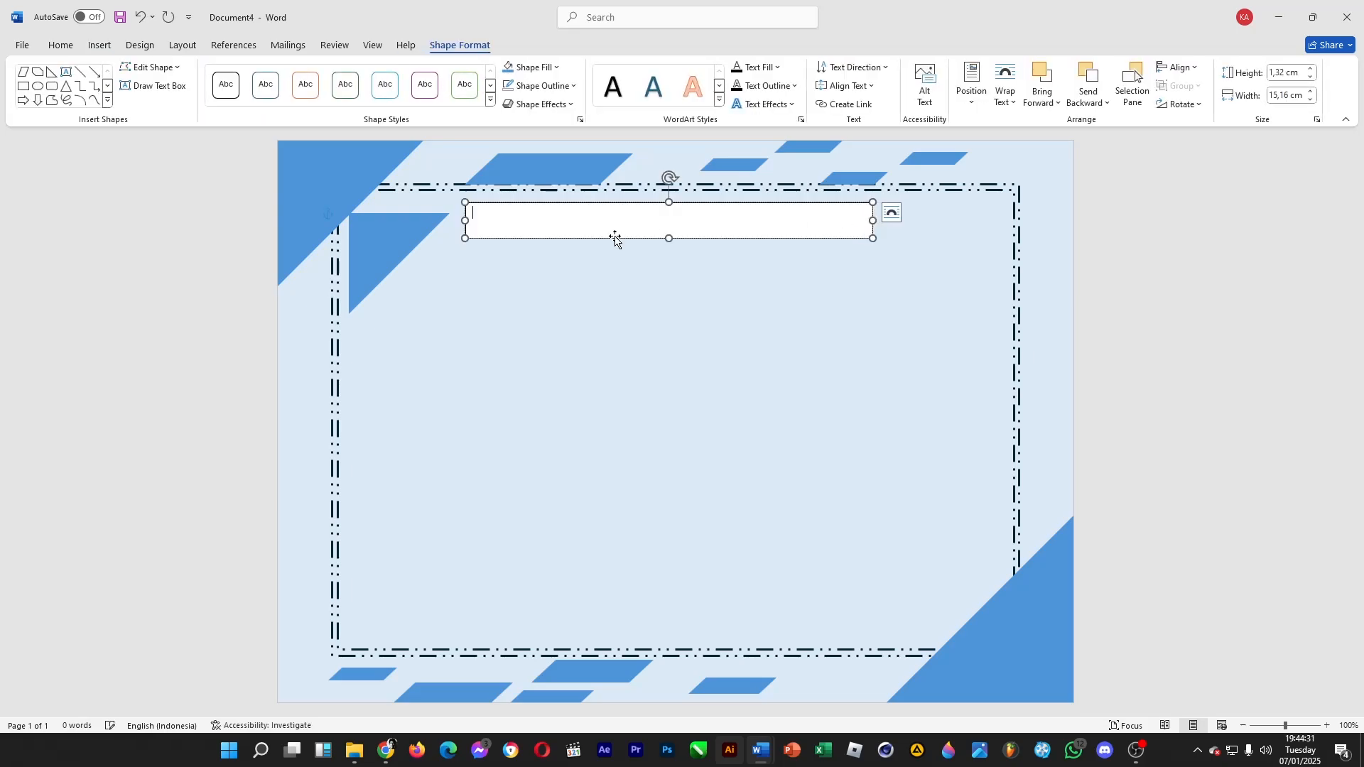
Remove the text box's fill and outline
click(549, 68)
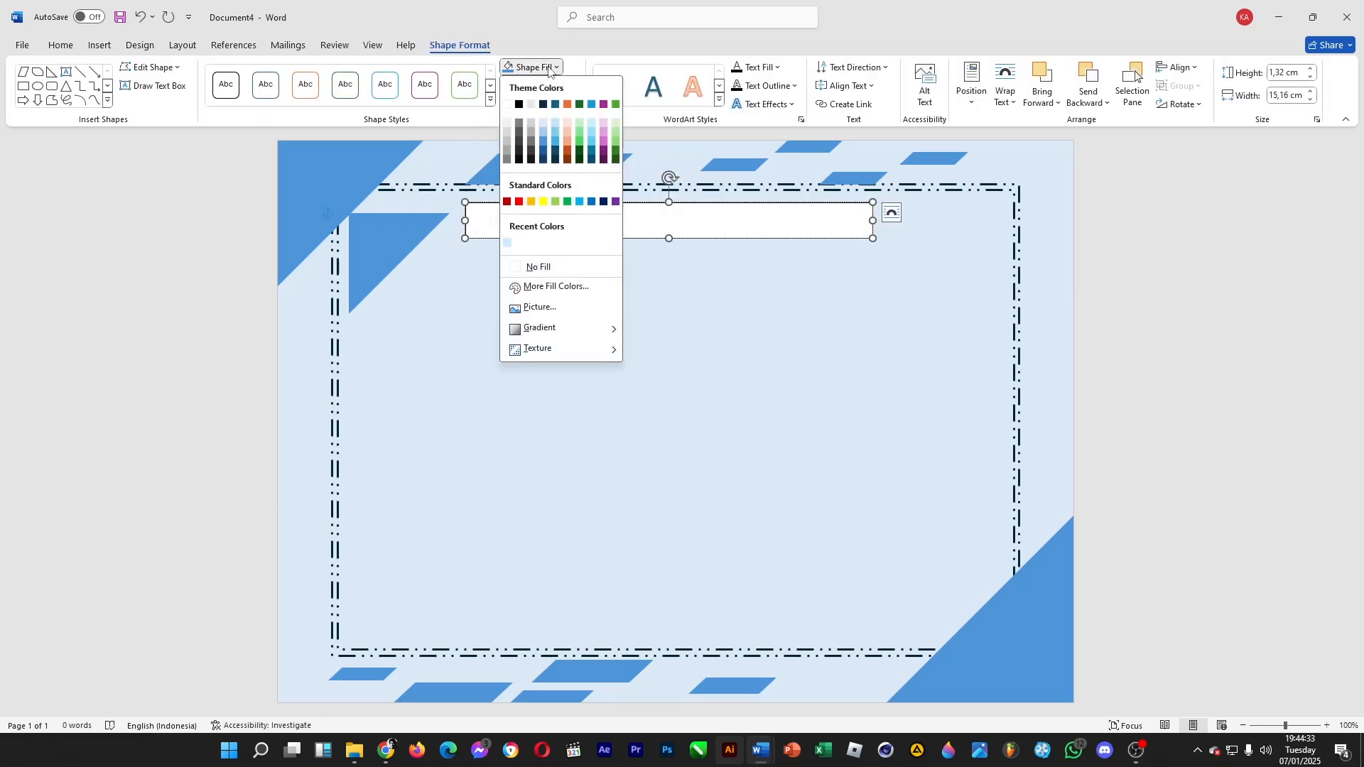
click(556, 267)
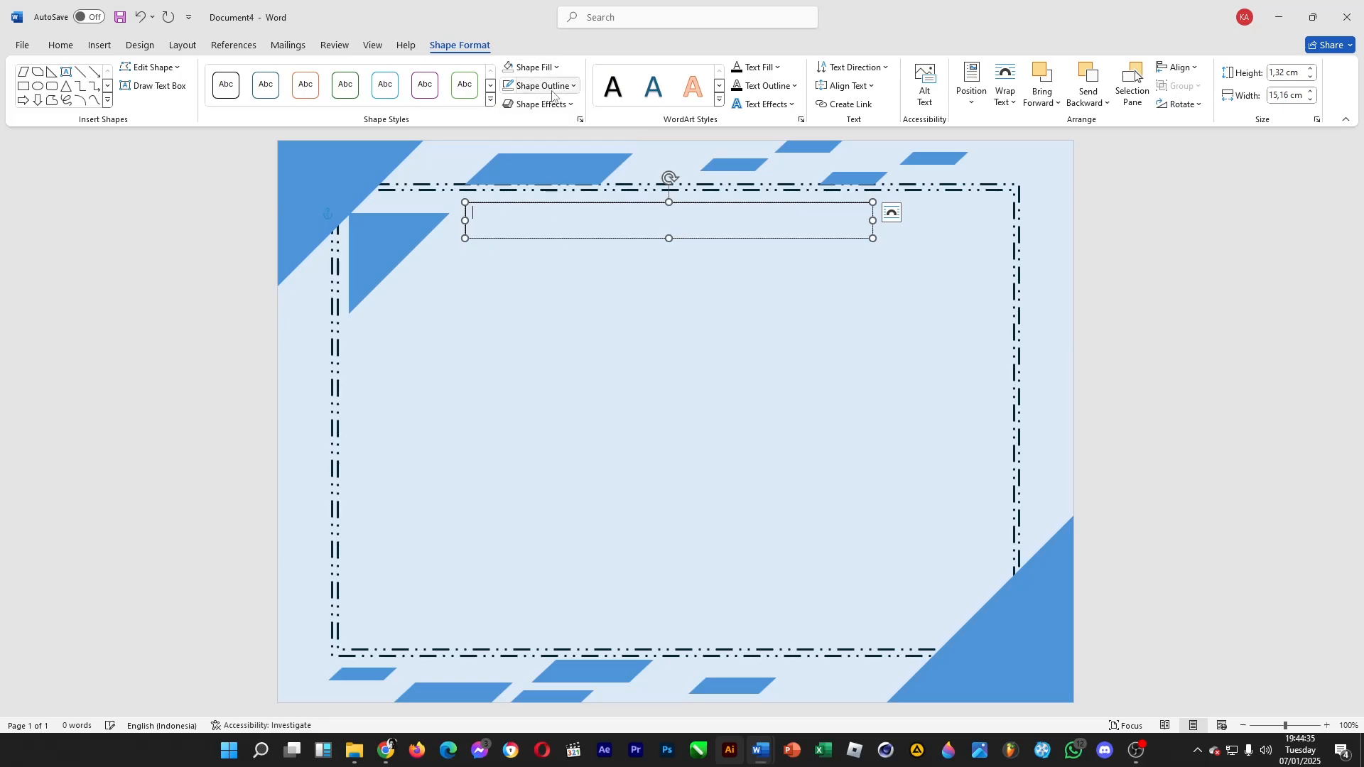
click(509, 86)
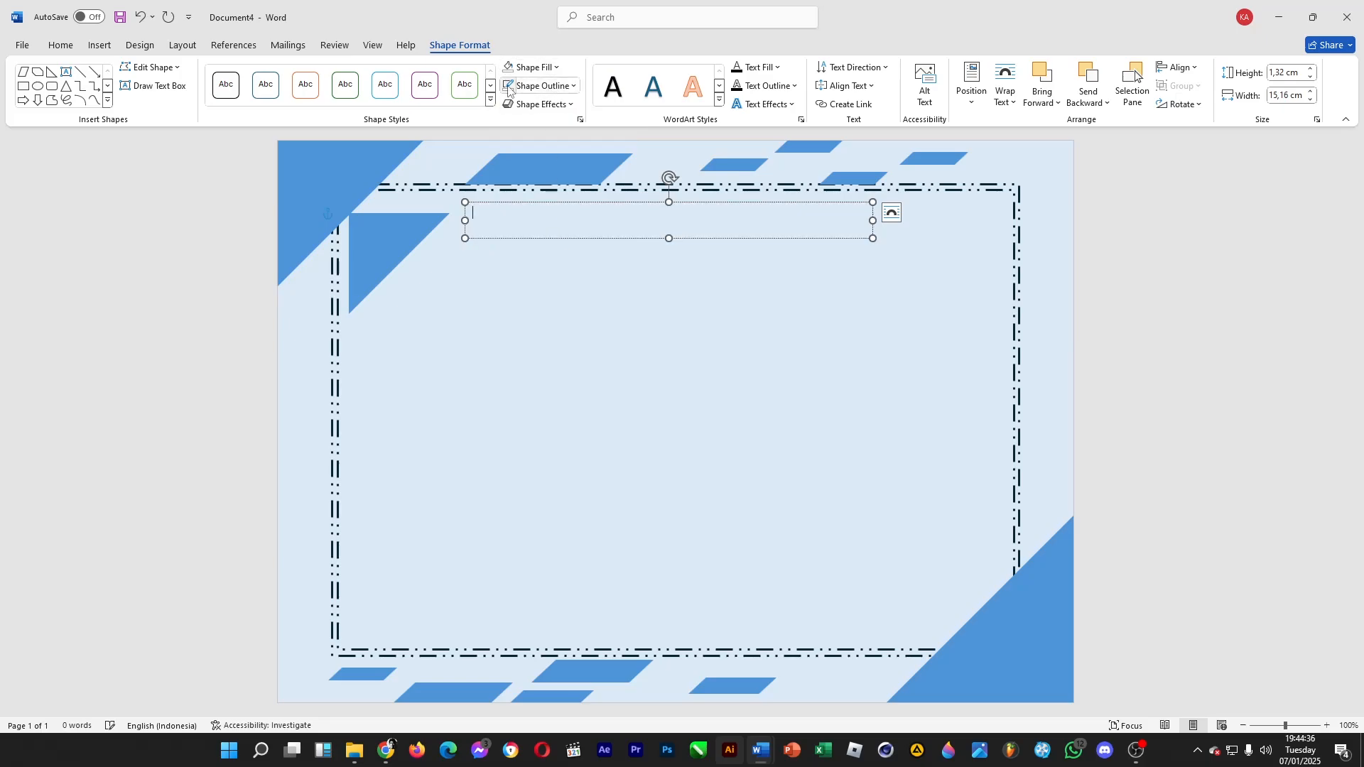
Center the text box's paragraph and set its font size to 22
click(68, 45)
click(384, 96)
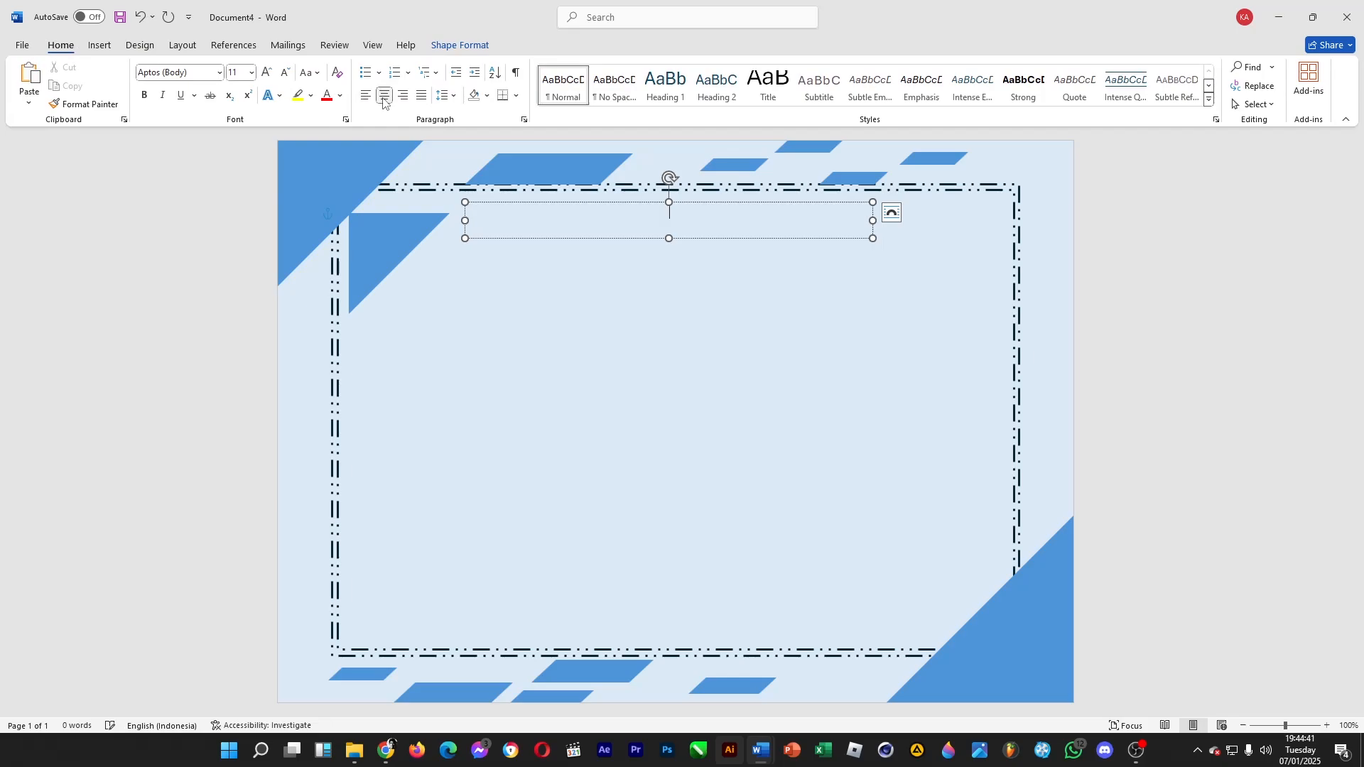
click(252, 73)
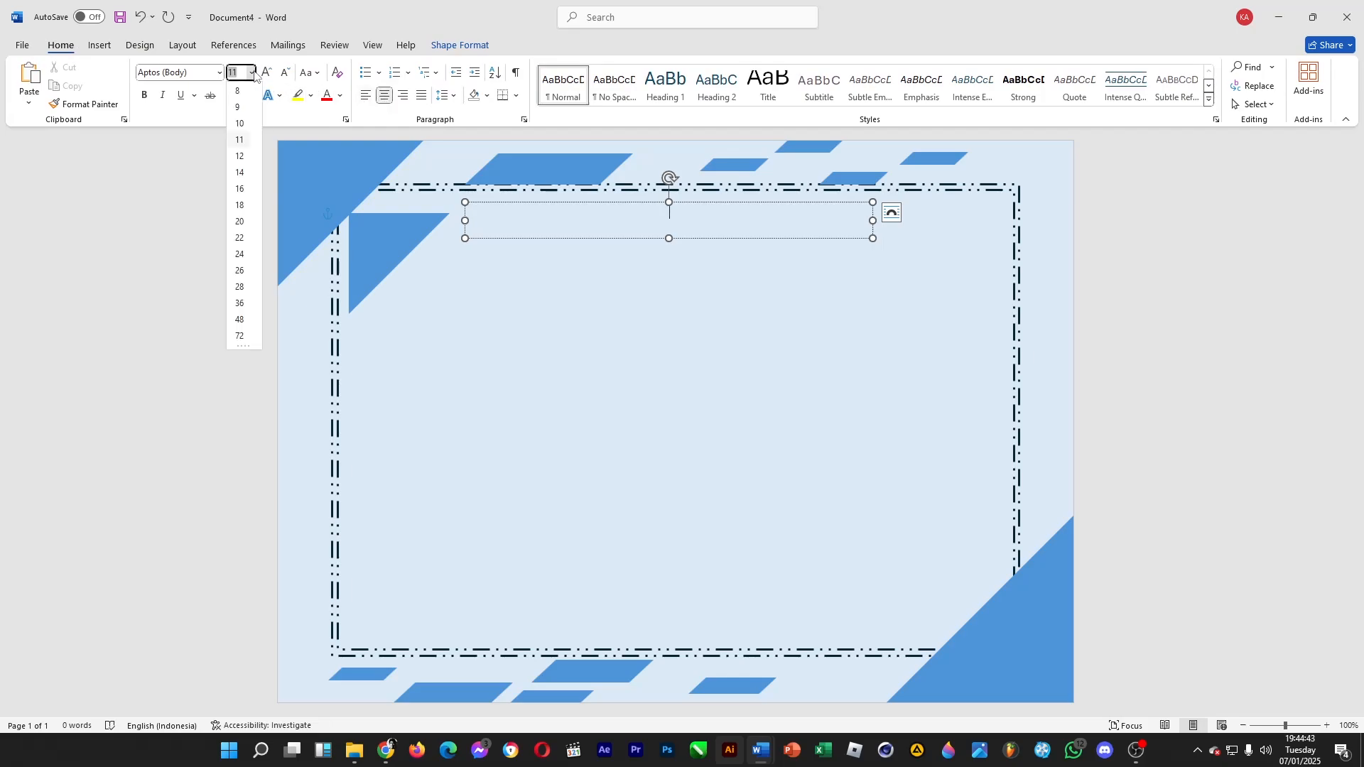
click(242, 246)
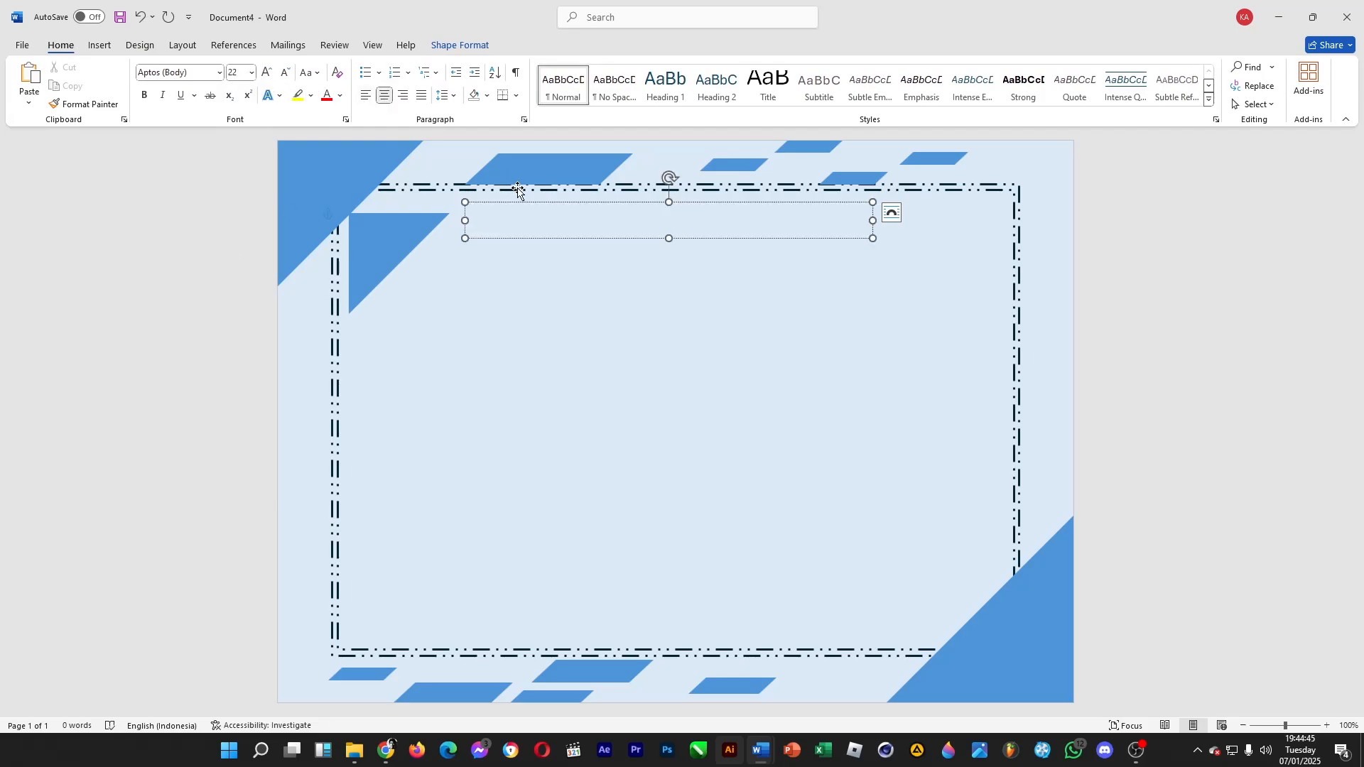
Enter "University of" followed by a long underscore blank in the text box
text(Univers)
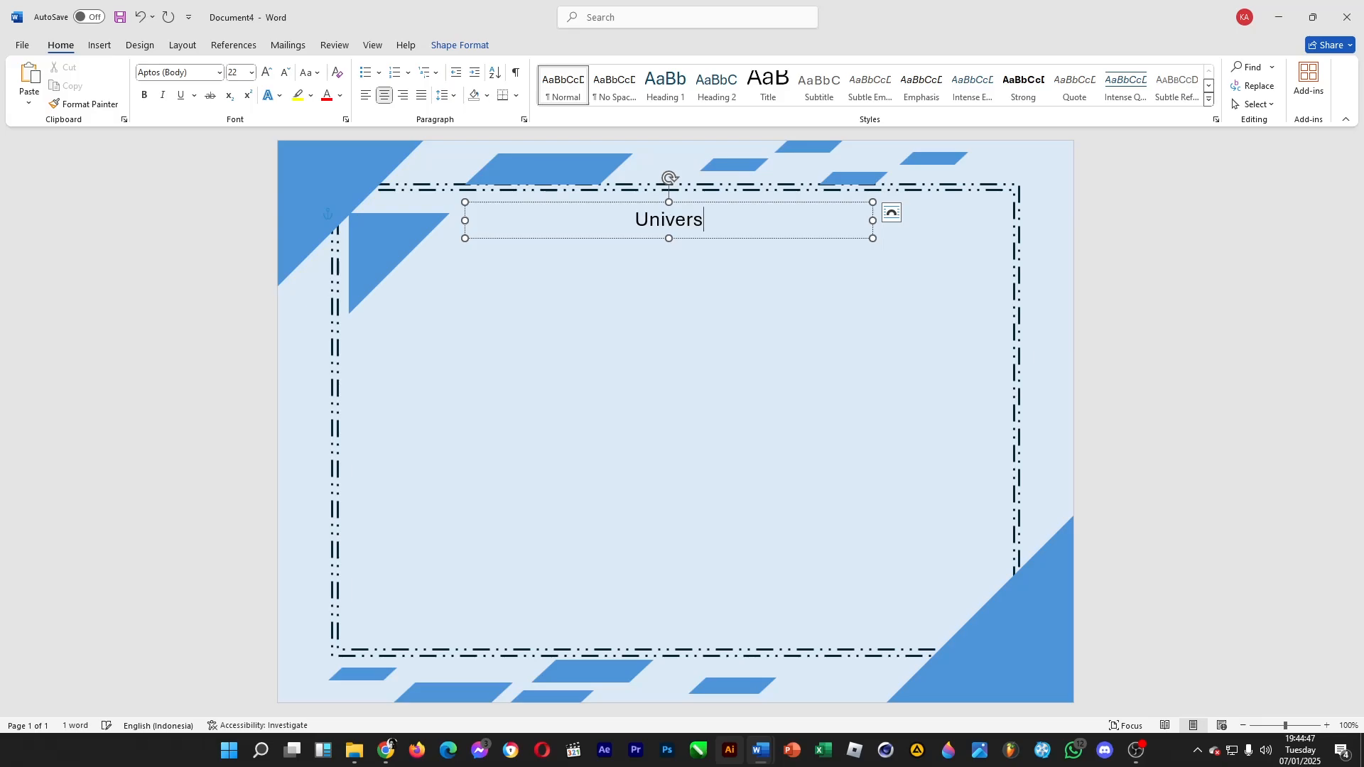
text(ity of )
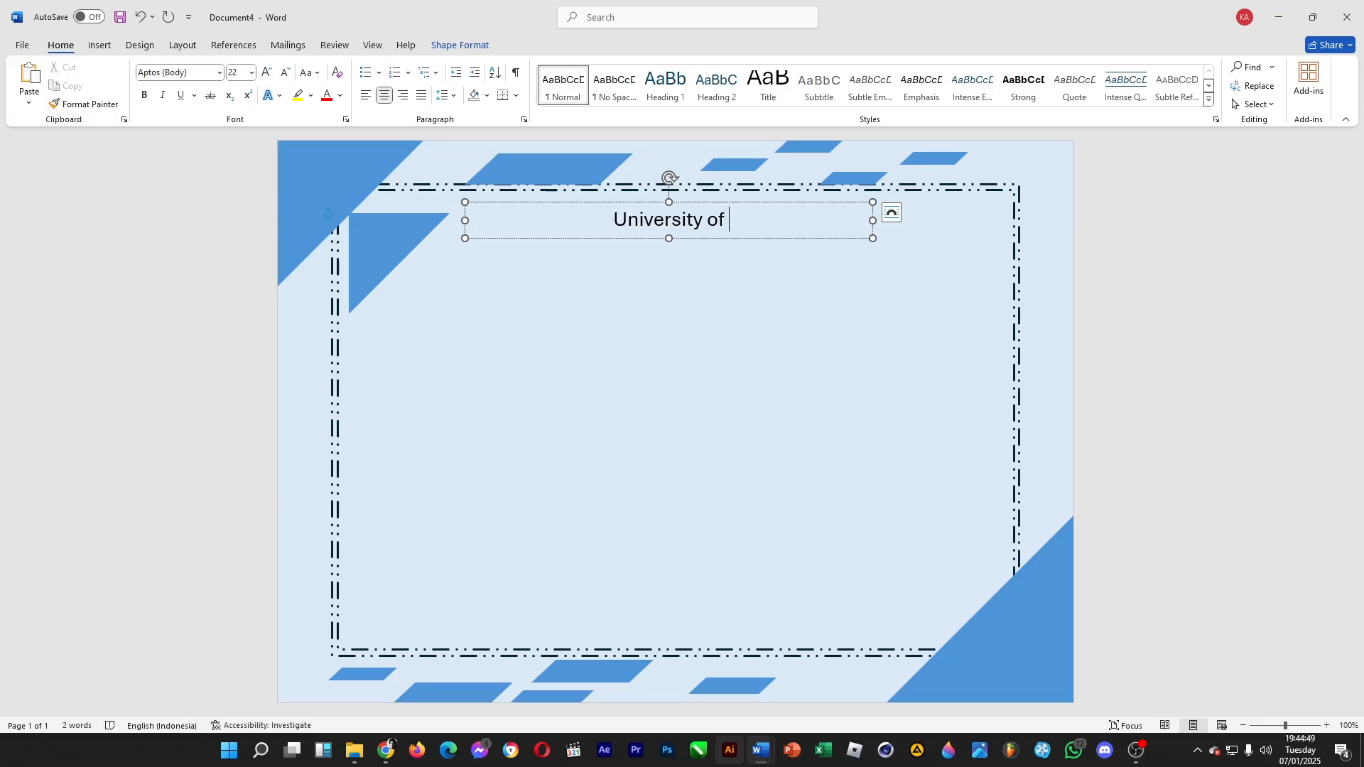
text(_____)
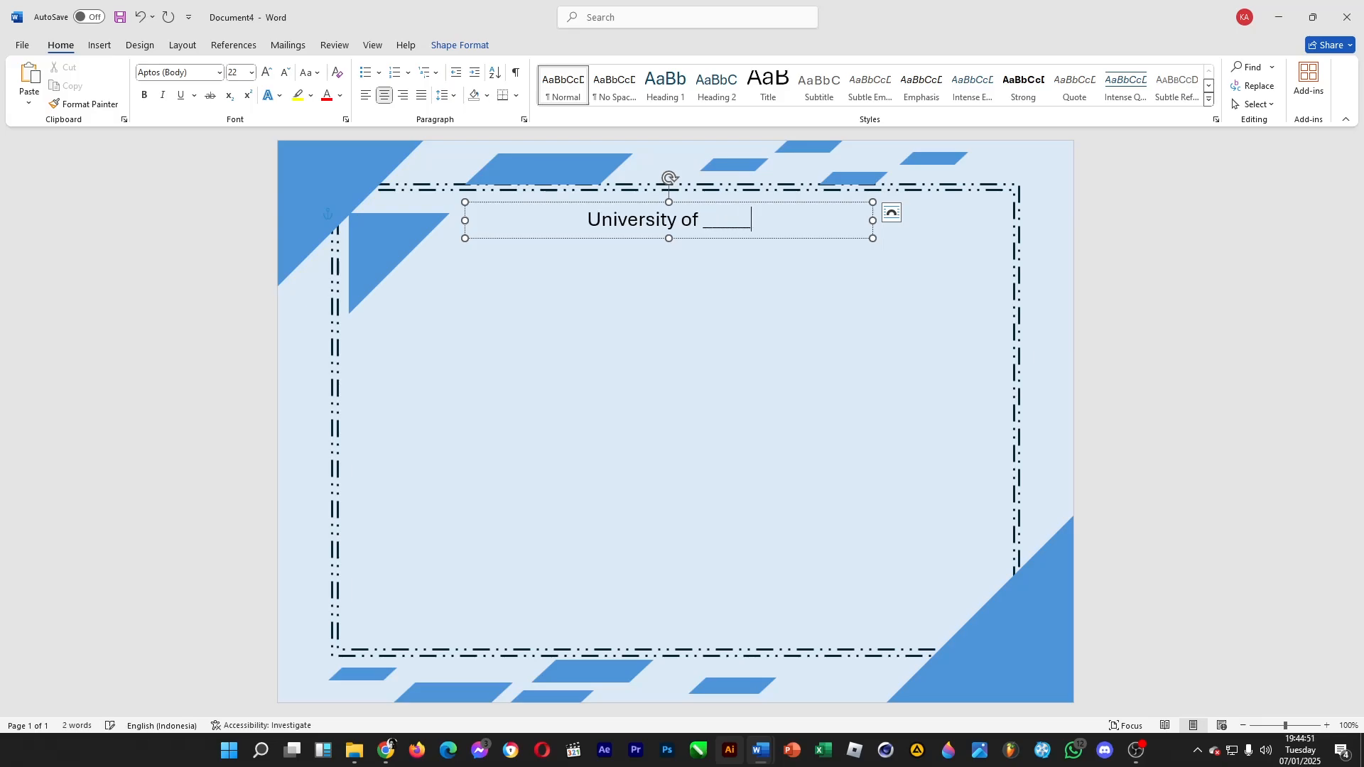
text(_______)
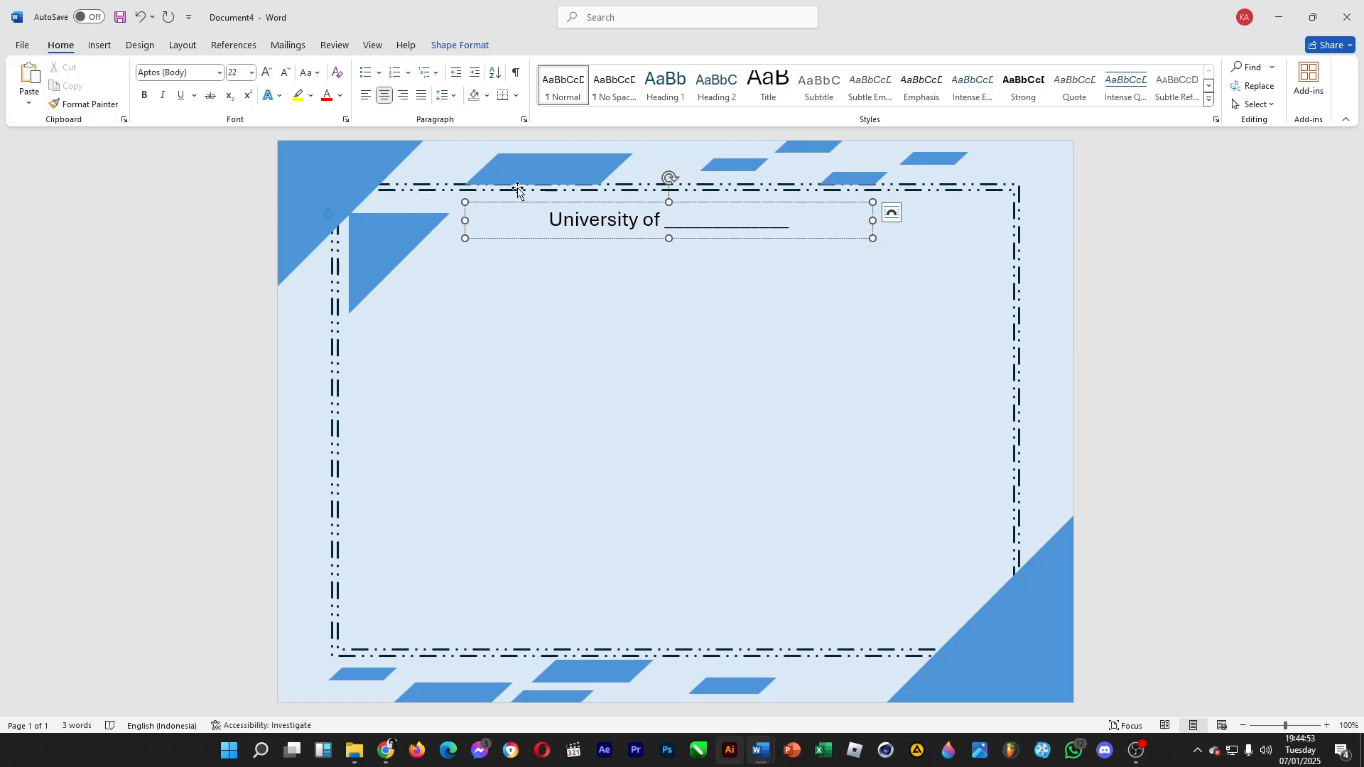
click(1082, 223)
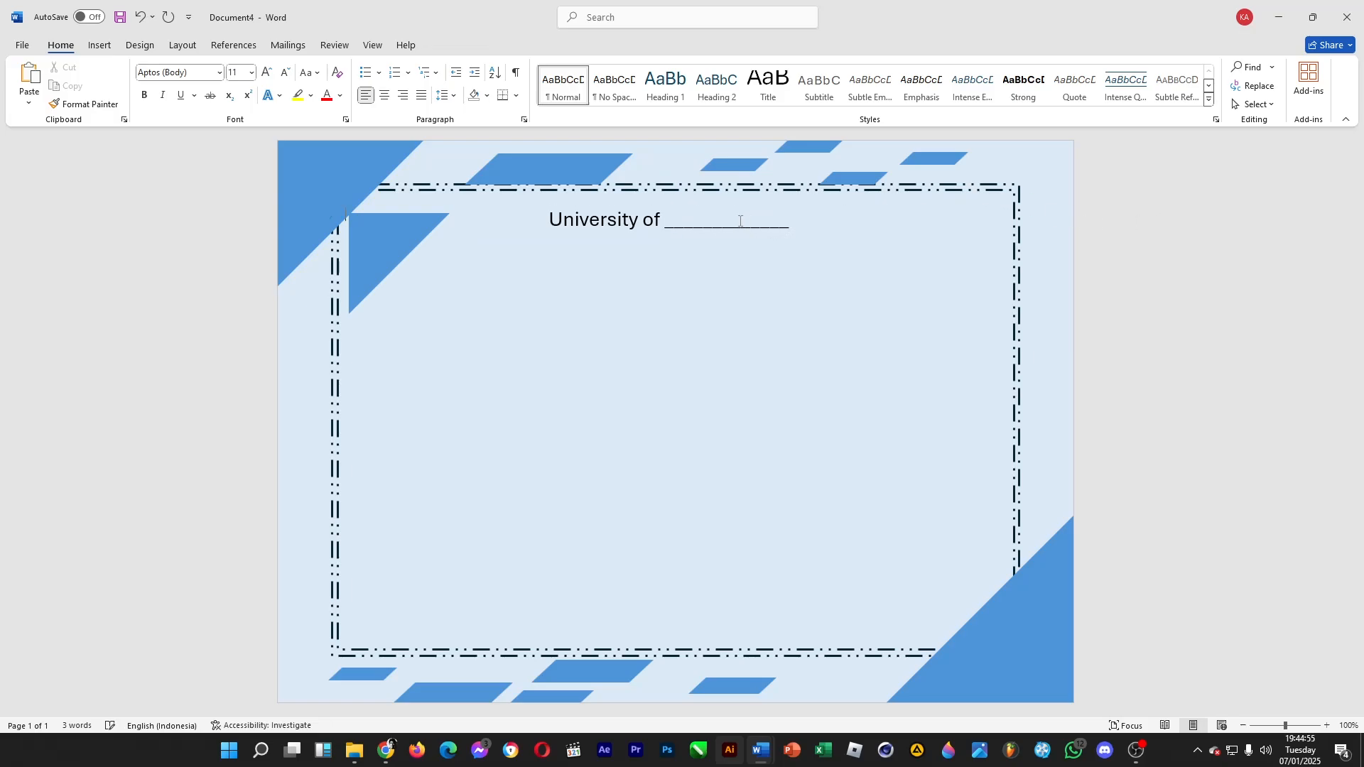
Place a duplicate of the university text box directly below it and center both boxes horizontally on the page
click(638, 224)
drag(645, 206, 646, 201)
key(ctrl+c)
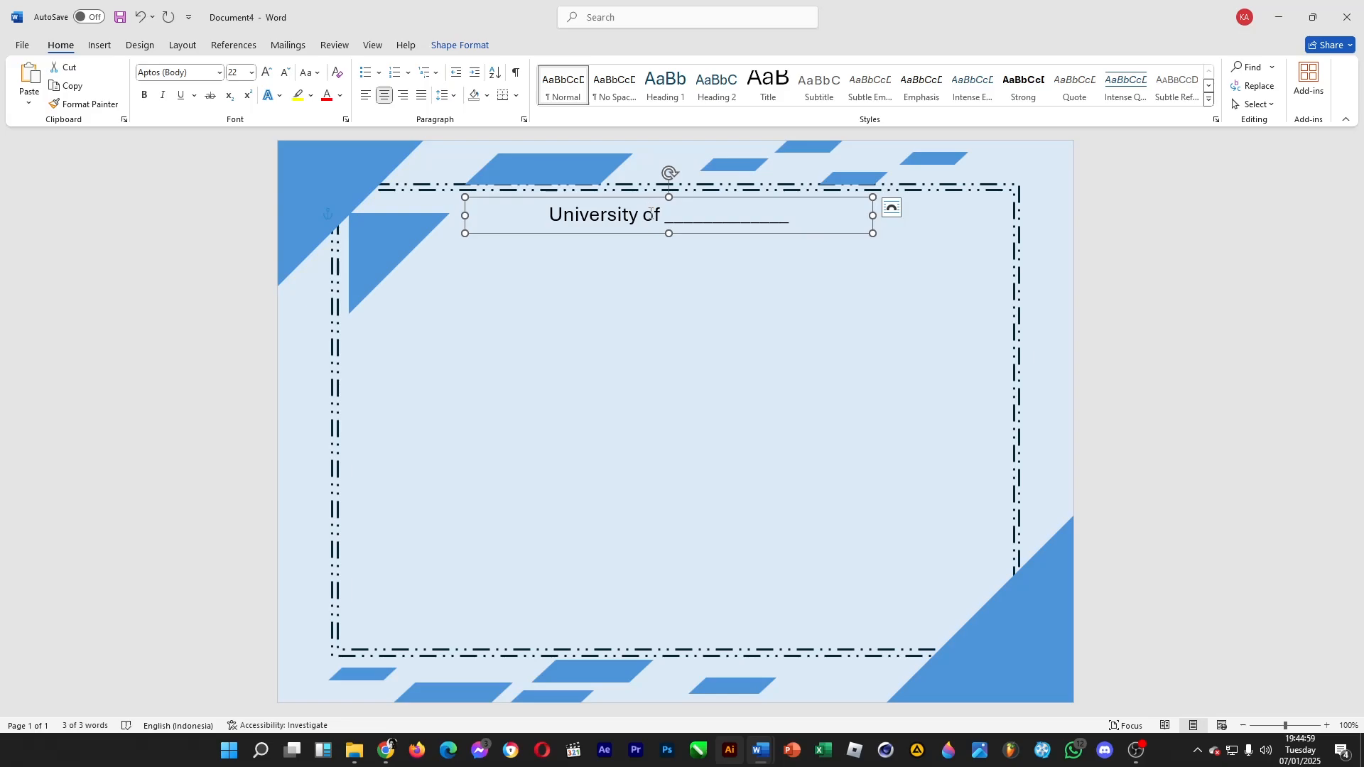
key(ctrl+v)
drag(640, 222, 628, 236)
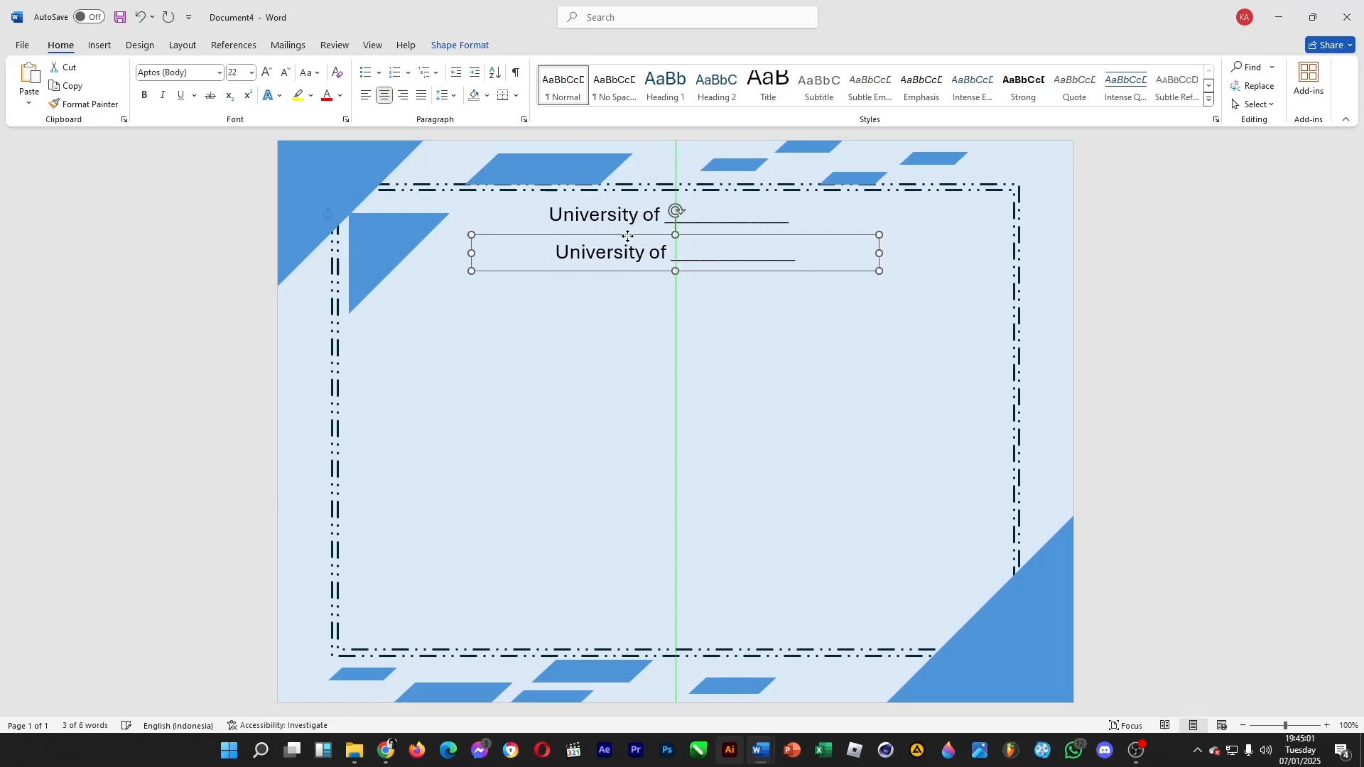
click(644, 201)
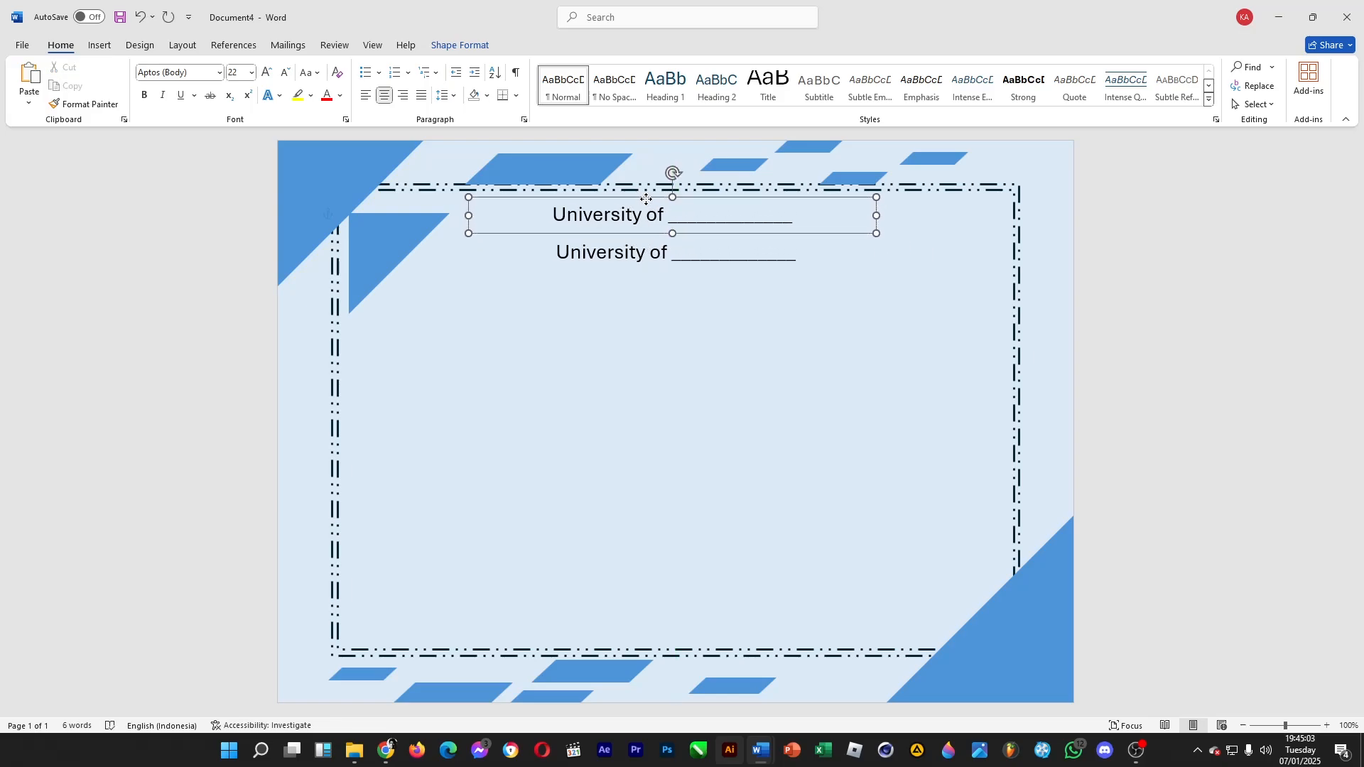
drag(646, 199, 649, 200)
Replace the lower text box's text with "Certificate of Merit" and make it bold
click(787, 246)
drag(787, 247, 522, 227)
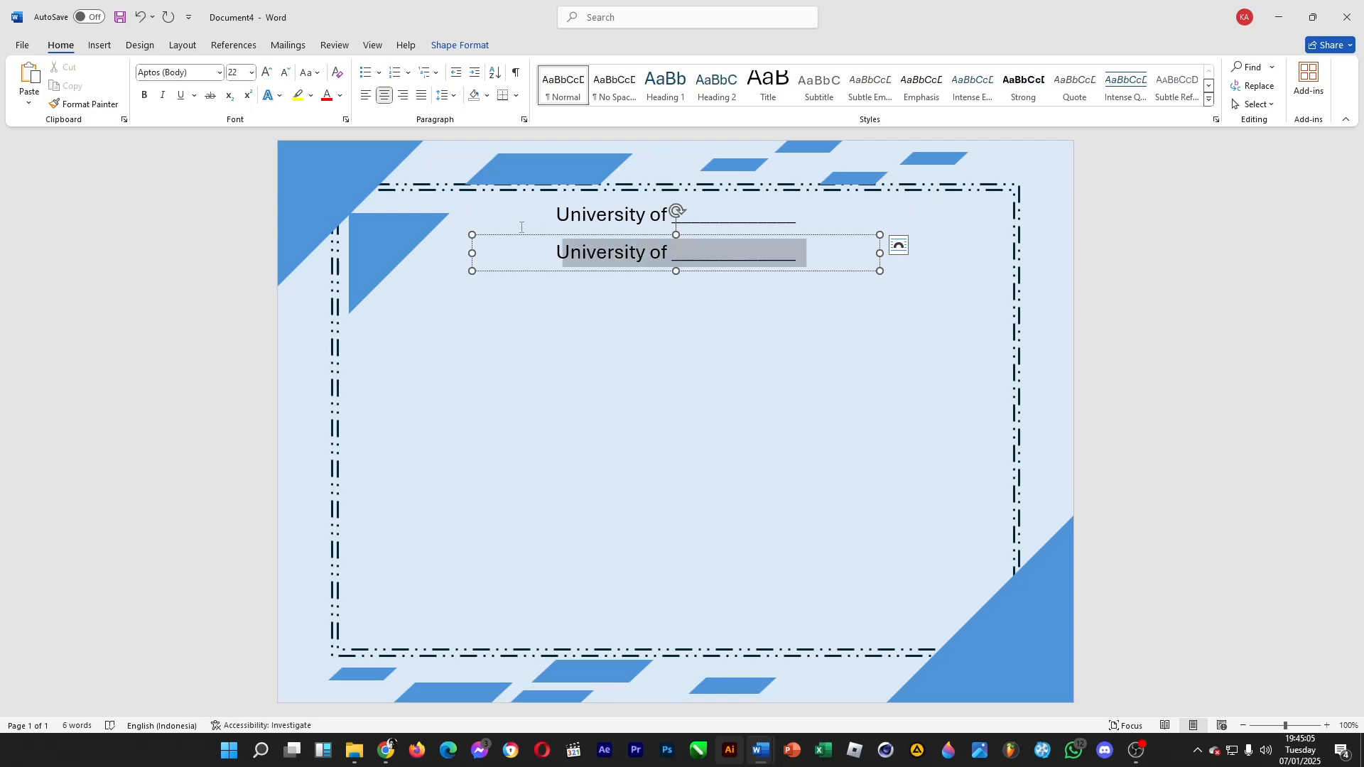
text(Ceriti)
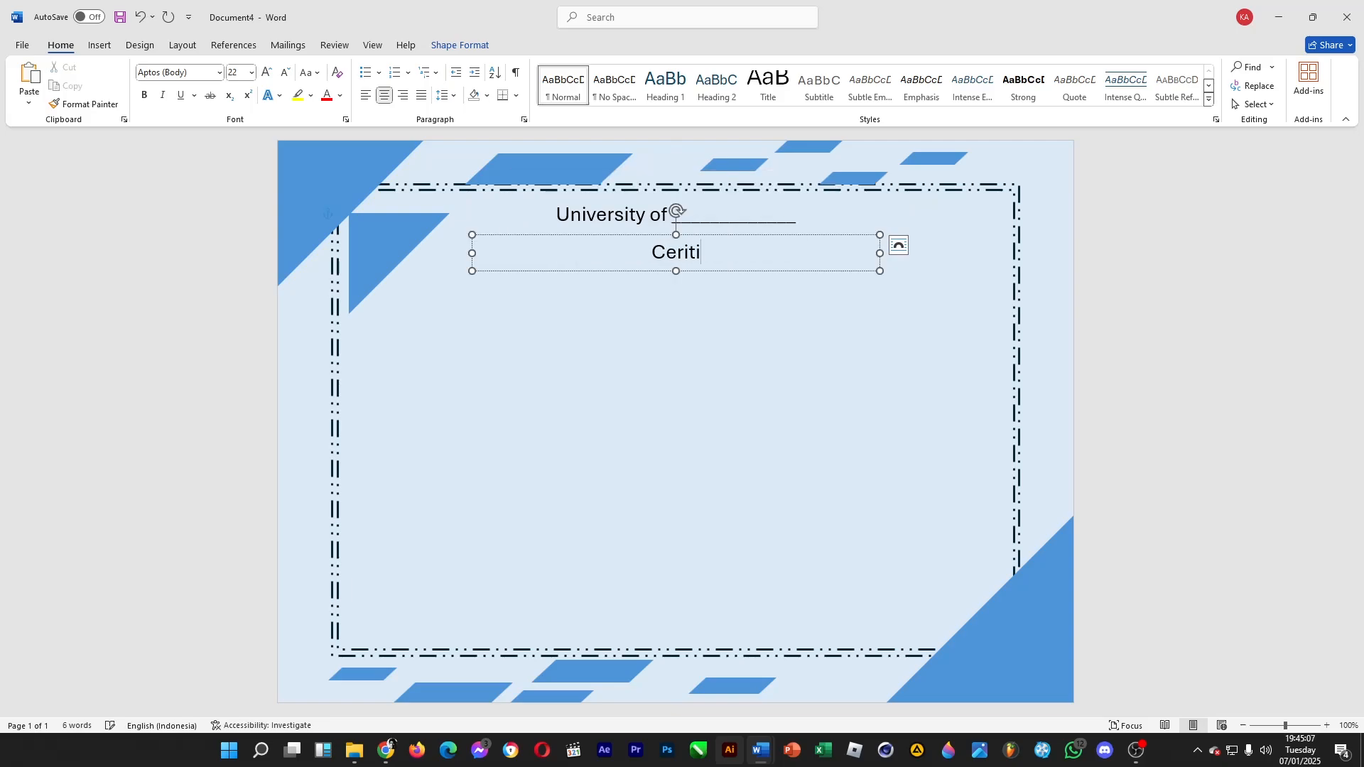
key(BackSpace)
key(BackSpace)
key(BackSpace)
text(tificate of Me)
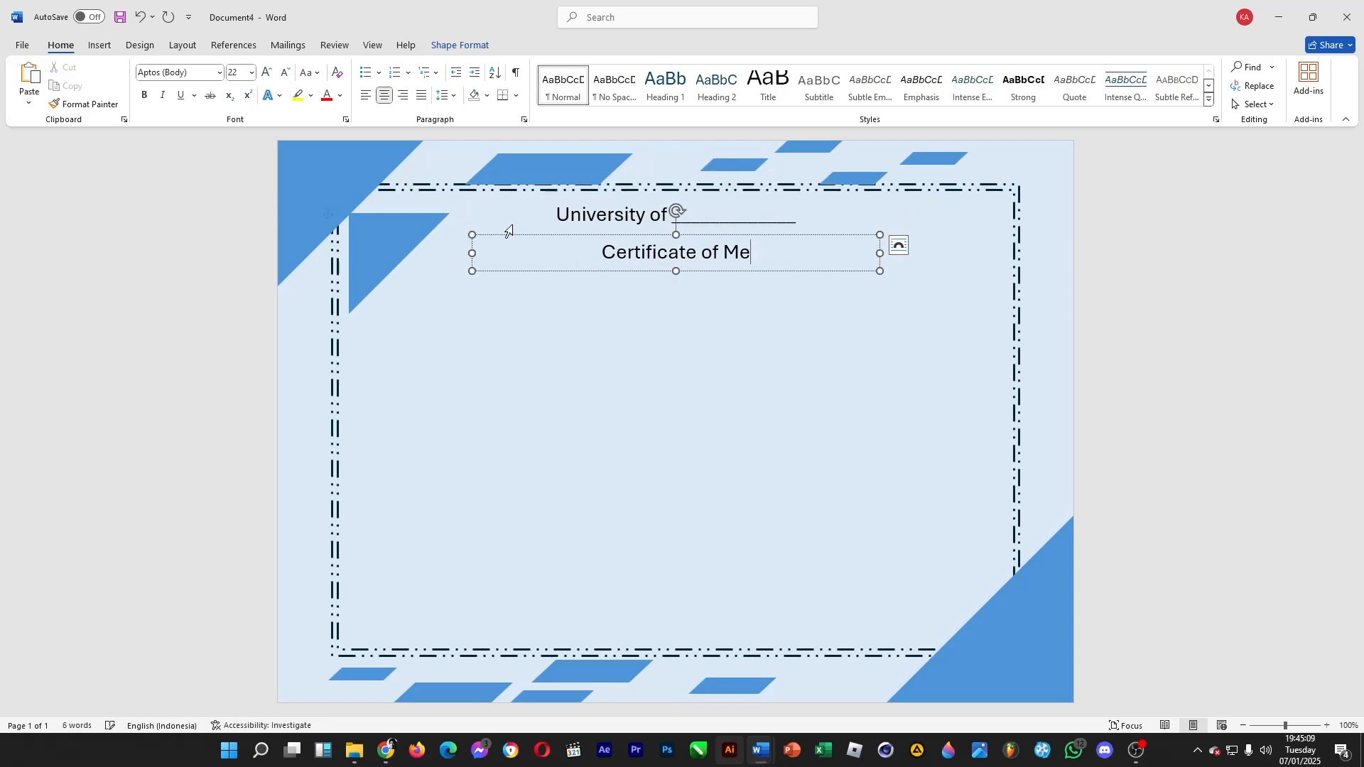
text(rit)
drag(583, 259, 770, 257)
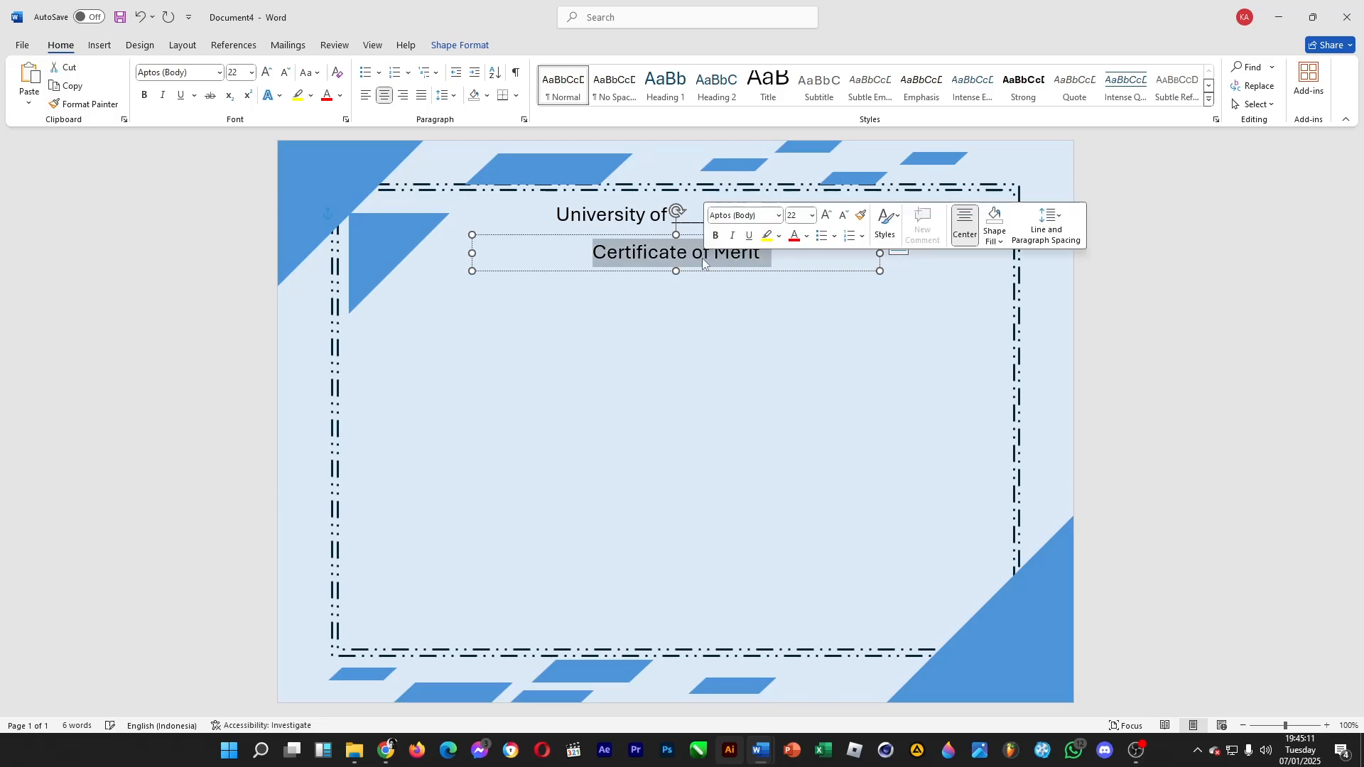
click(144, 95)
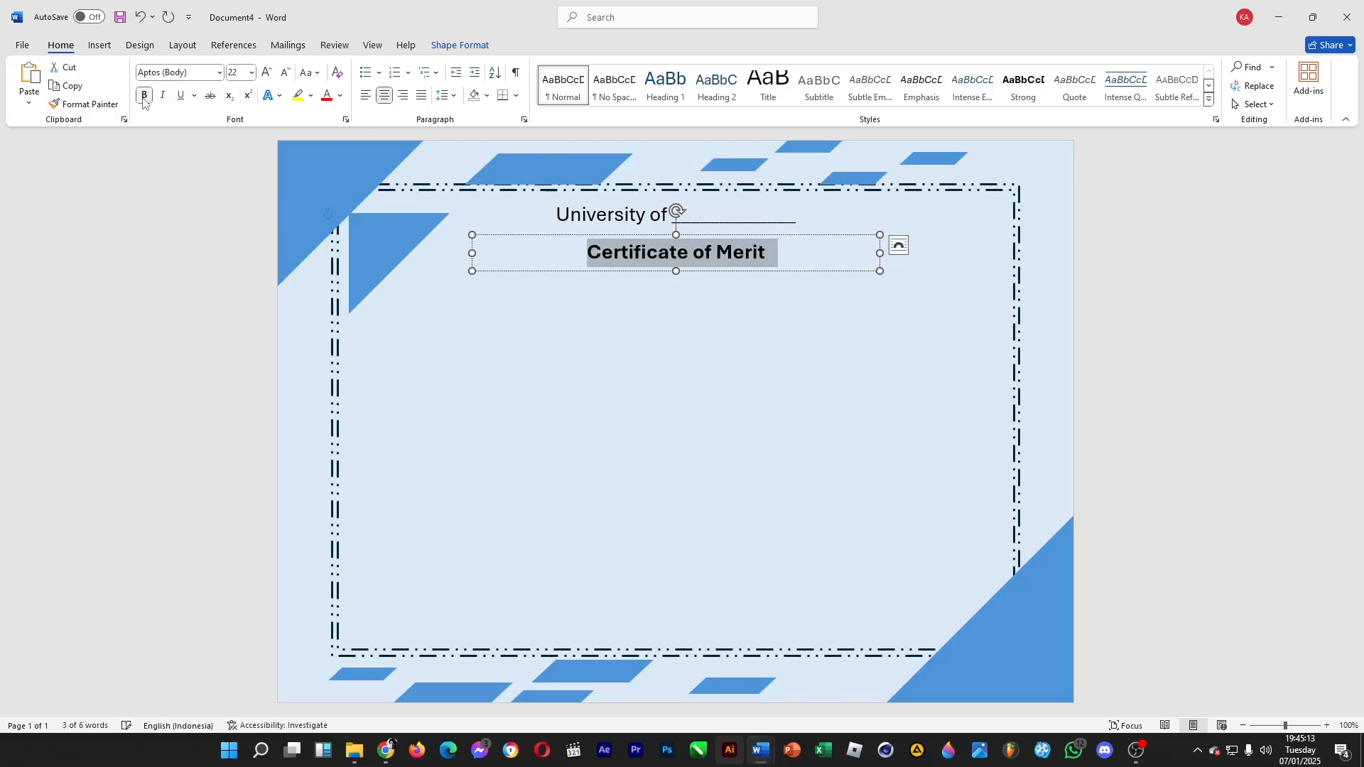
Set the font size of the "Certificate of Merit" heading to 28
click(252, 72)
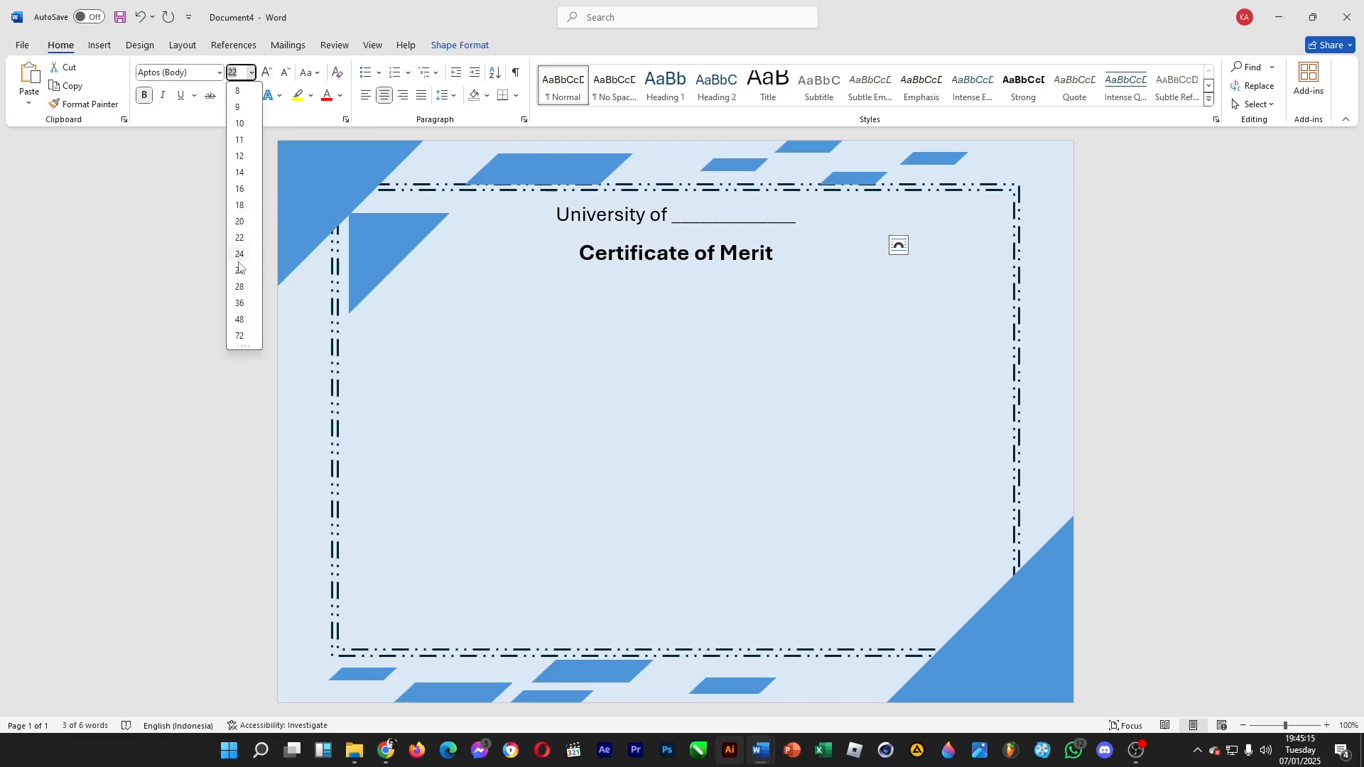
click(240, 290)
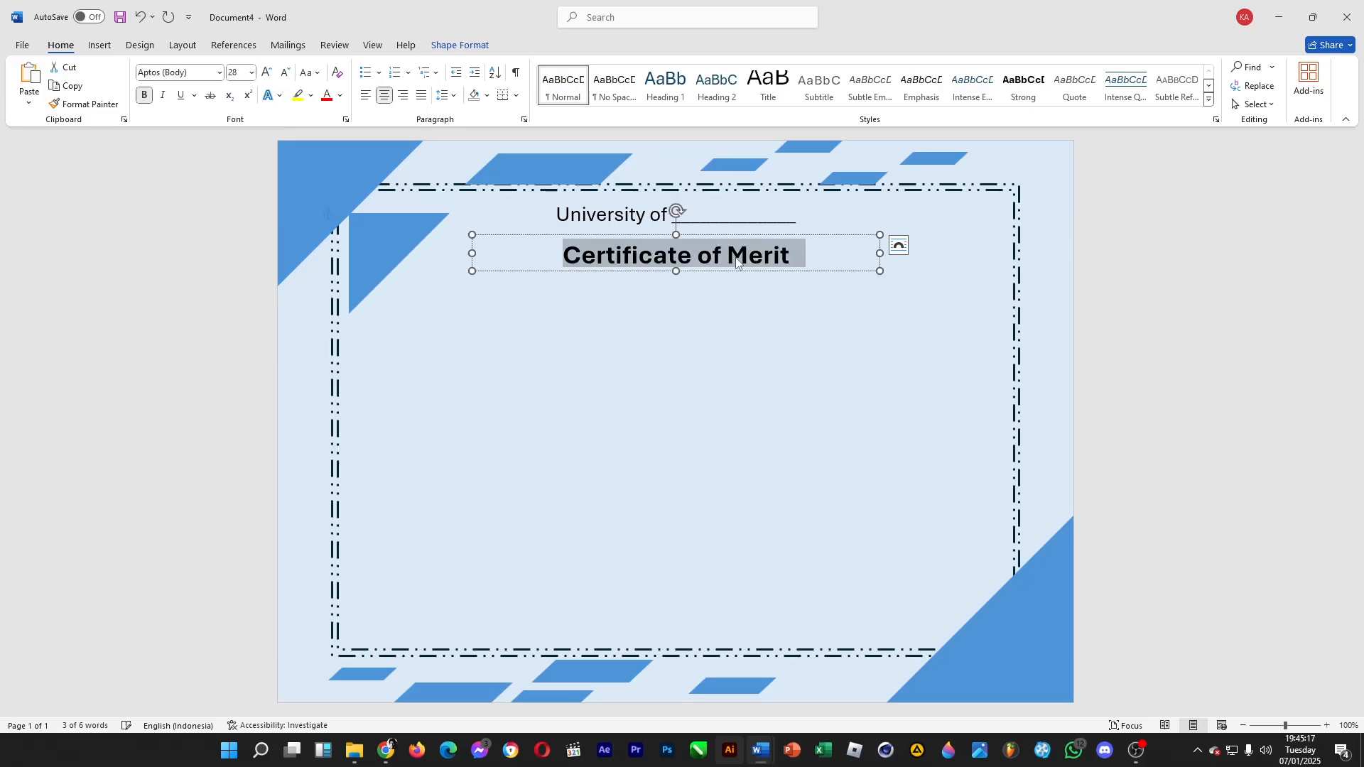
click(812, 370)
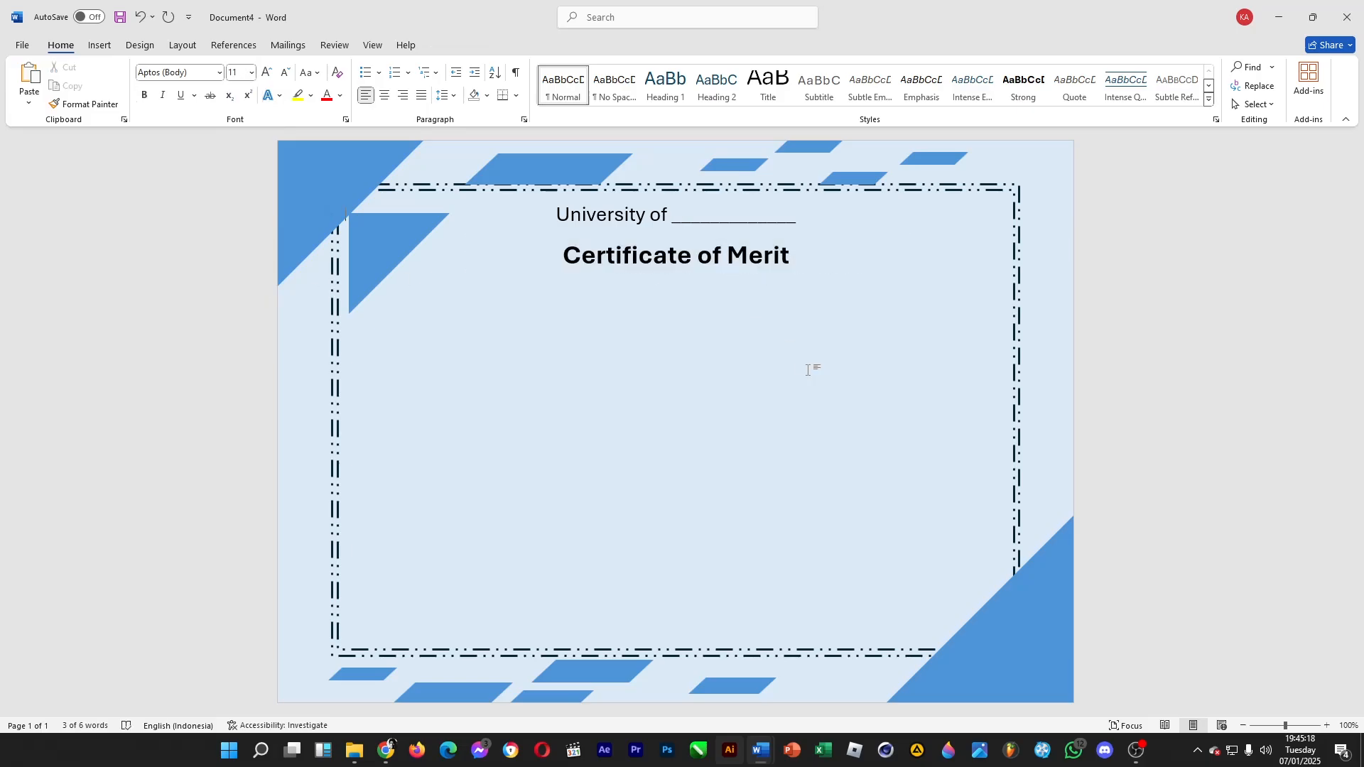
Draw a thin horizontal rectangle about 20.4 cm wide and 0.13 cm high between the university line and the "Certificate of Merit" heading
click(99, 46)
click(200, 78)
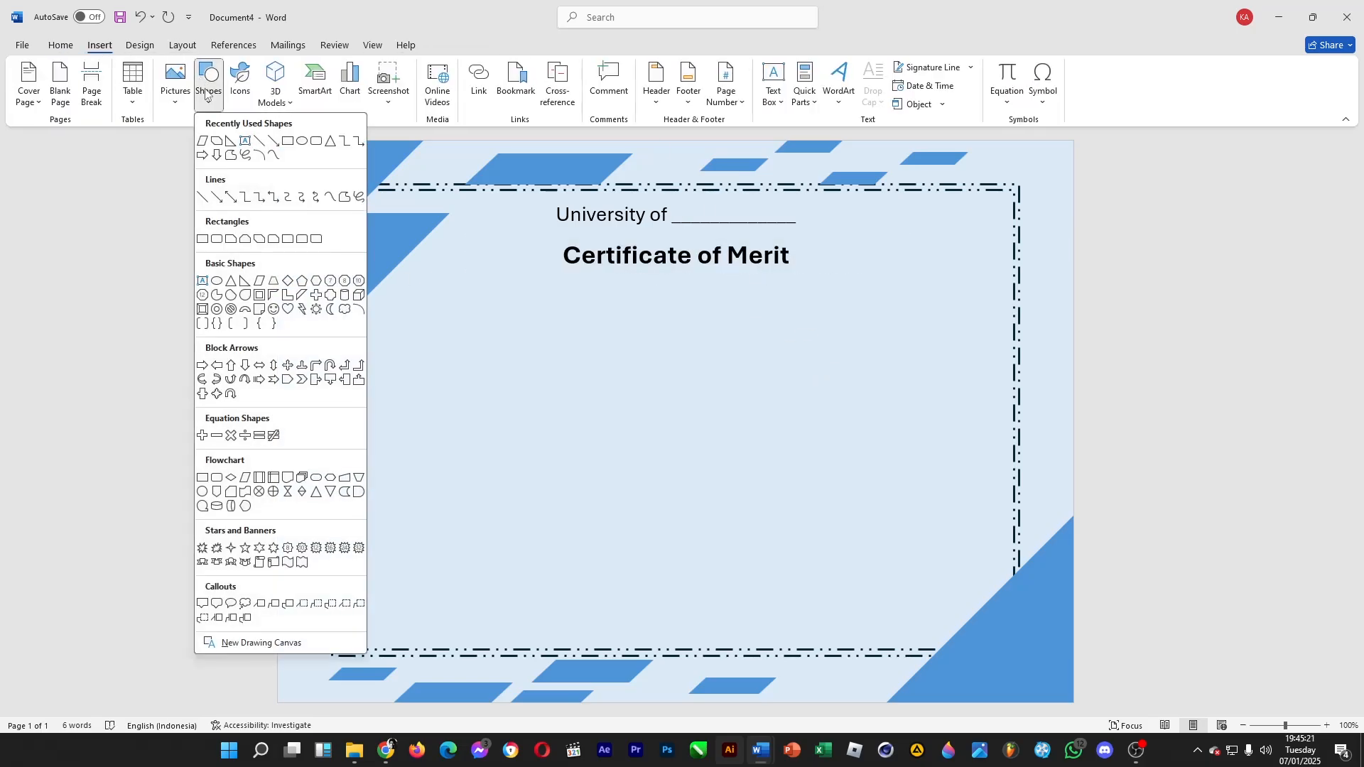
click(291, 141)
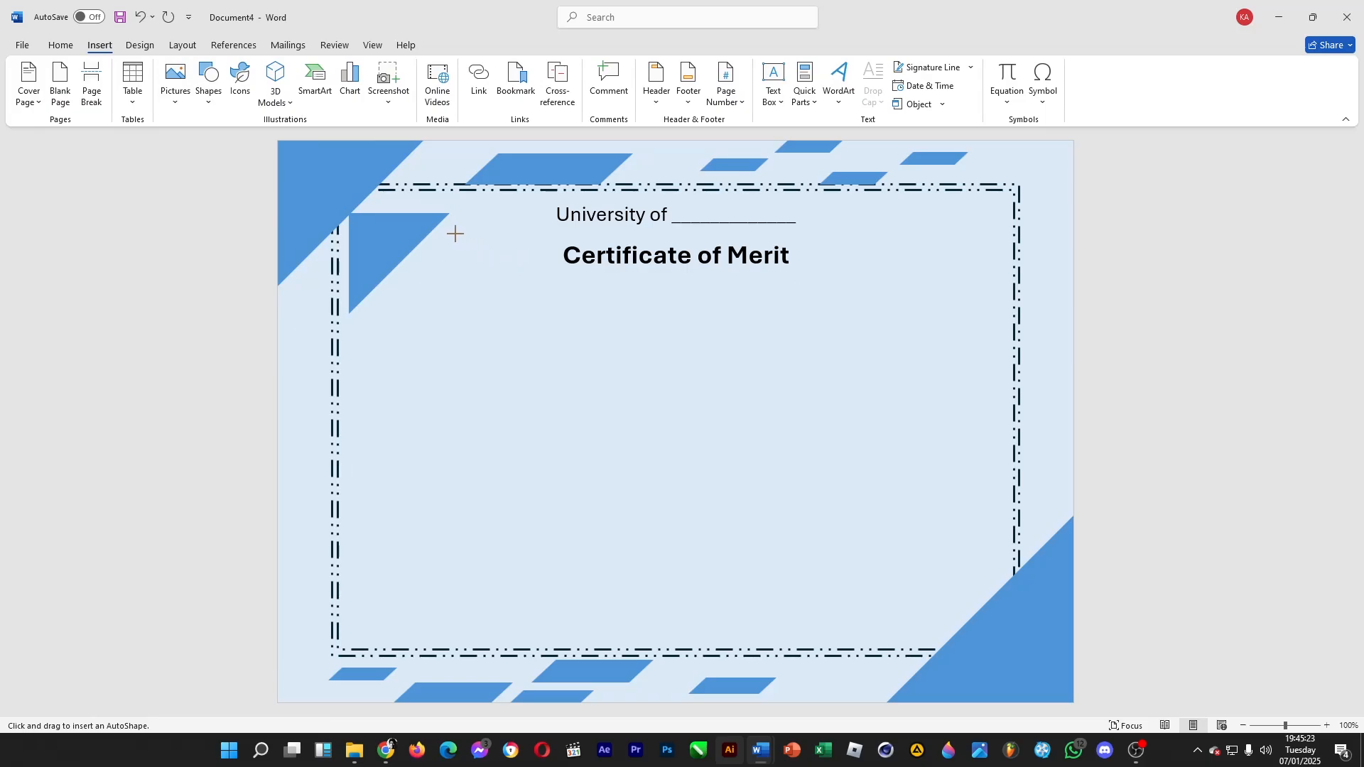
drag(454, 235, 1002, 235)
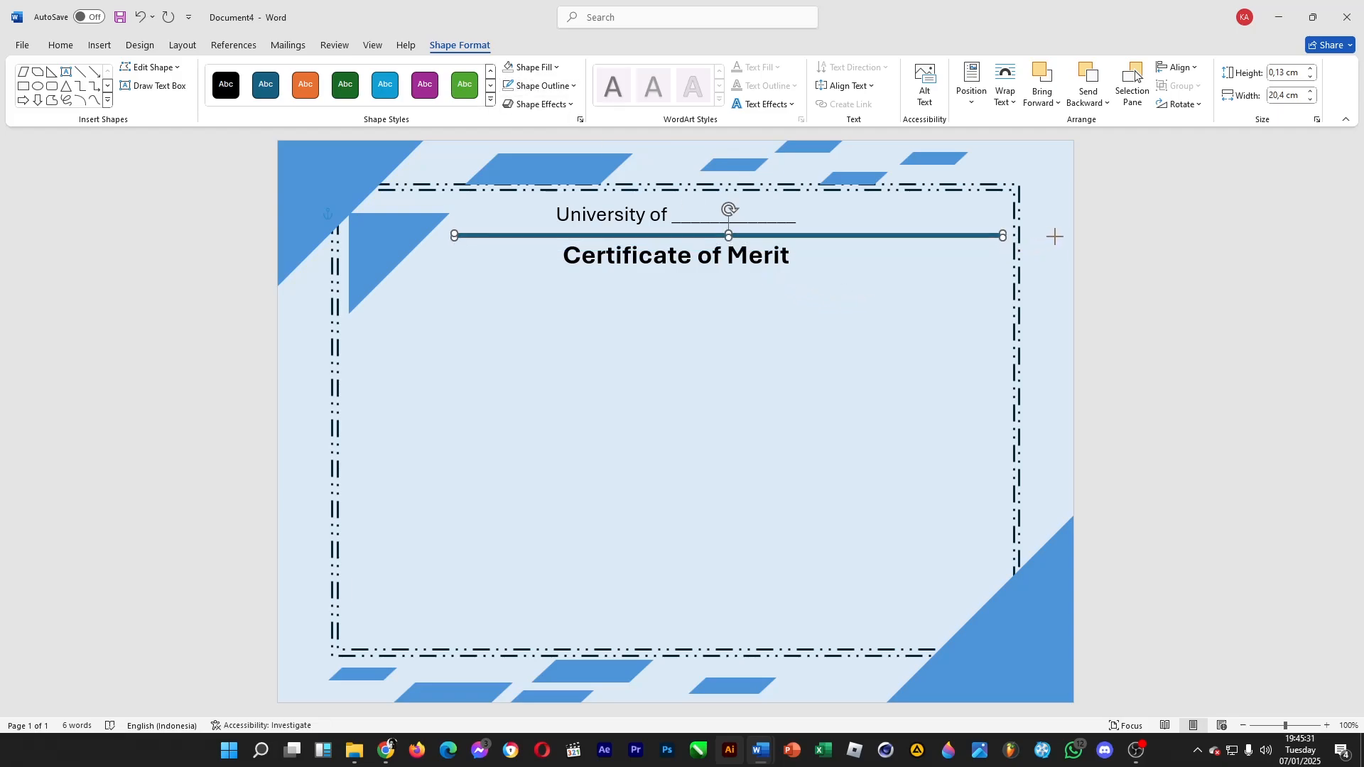
Place a duplicate of the thin bar below "Certificate of Merit" and widen it to about 22.3 cm, aligning its right end with the upper bar
key(ctrl+v)
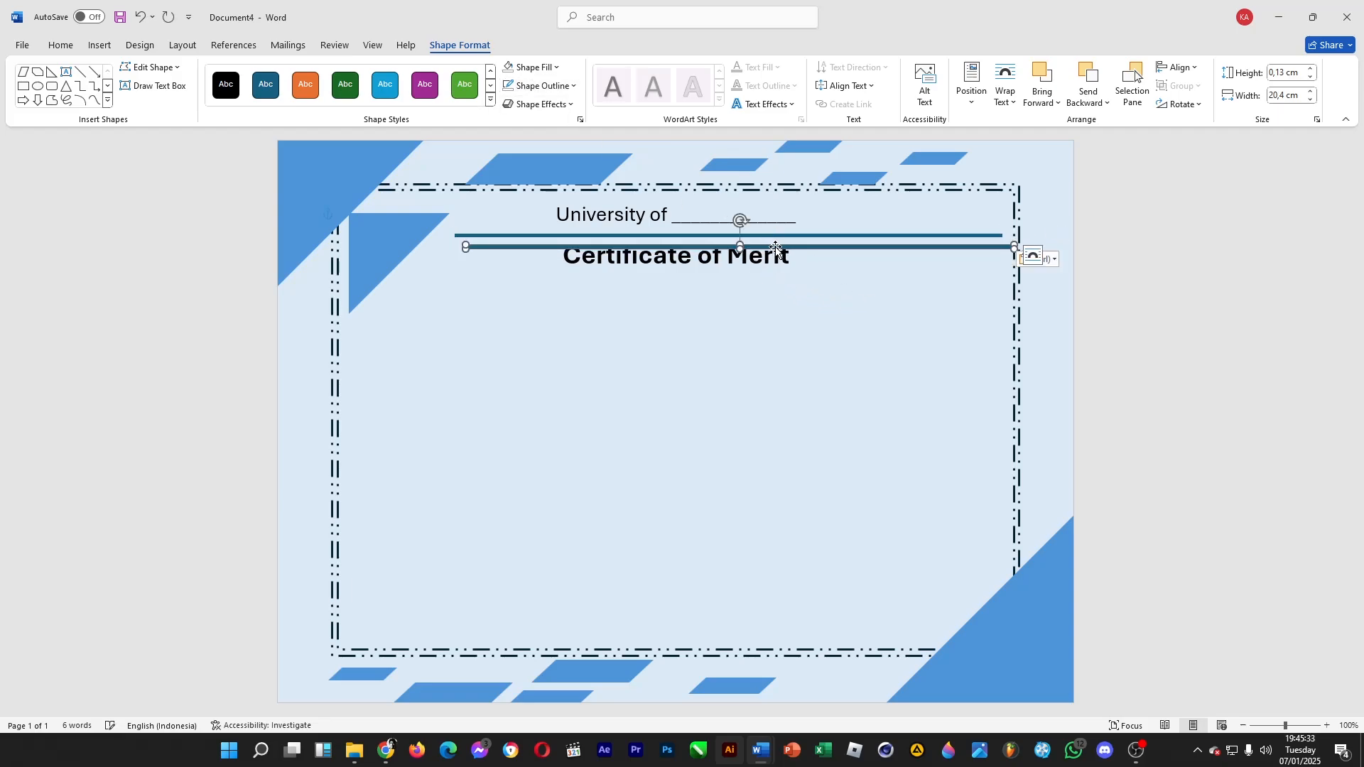
drag(774, 247, 711, 275)
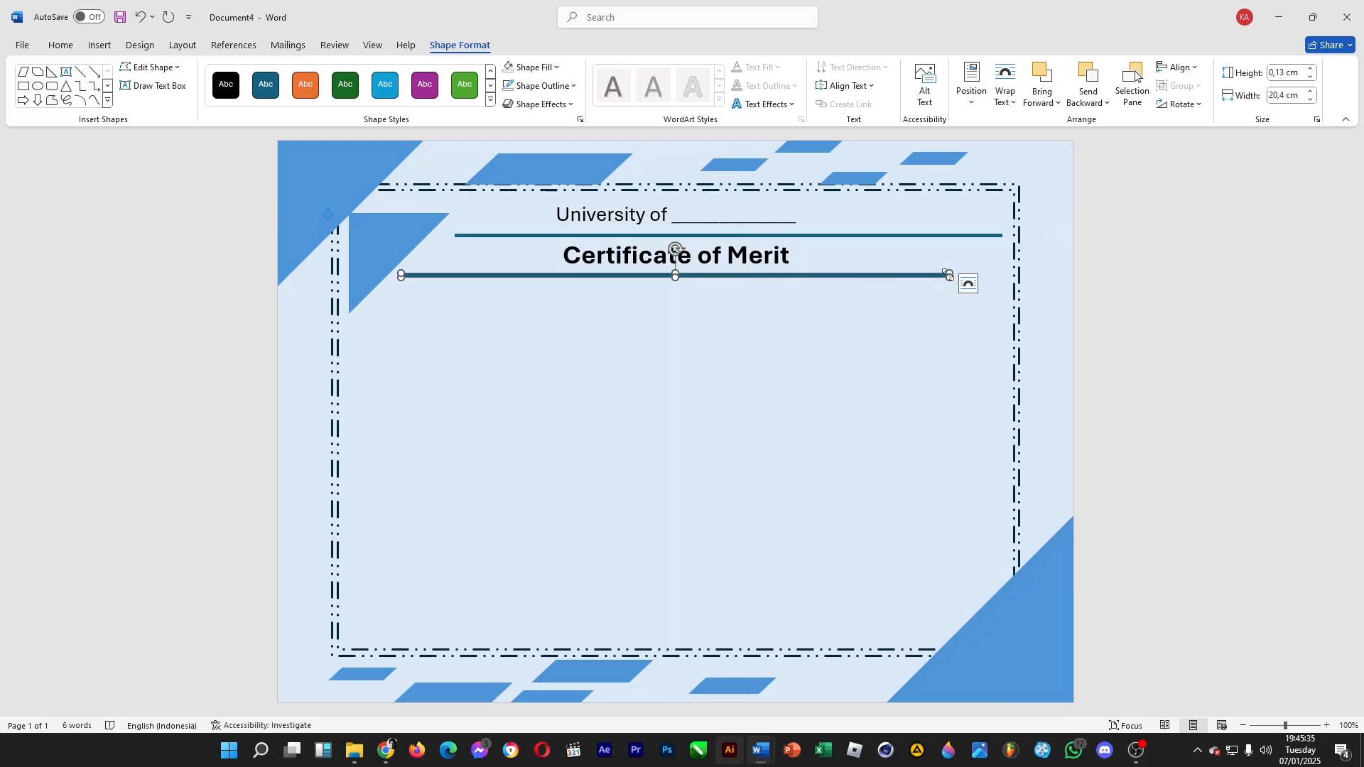
drag(950, 274, 999, 278)
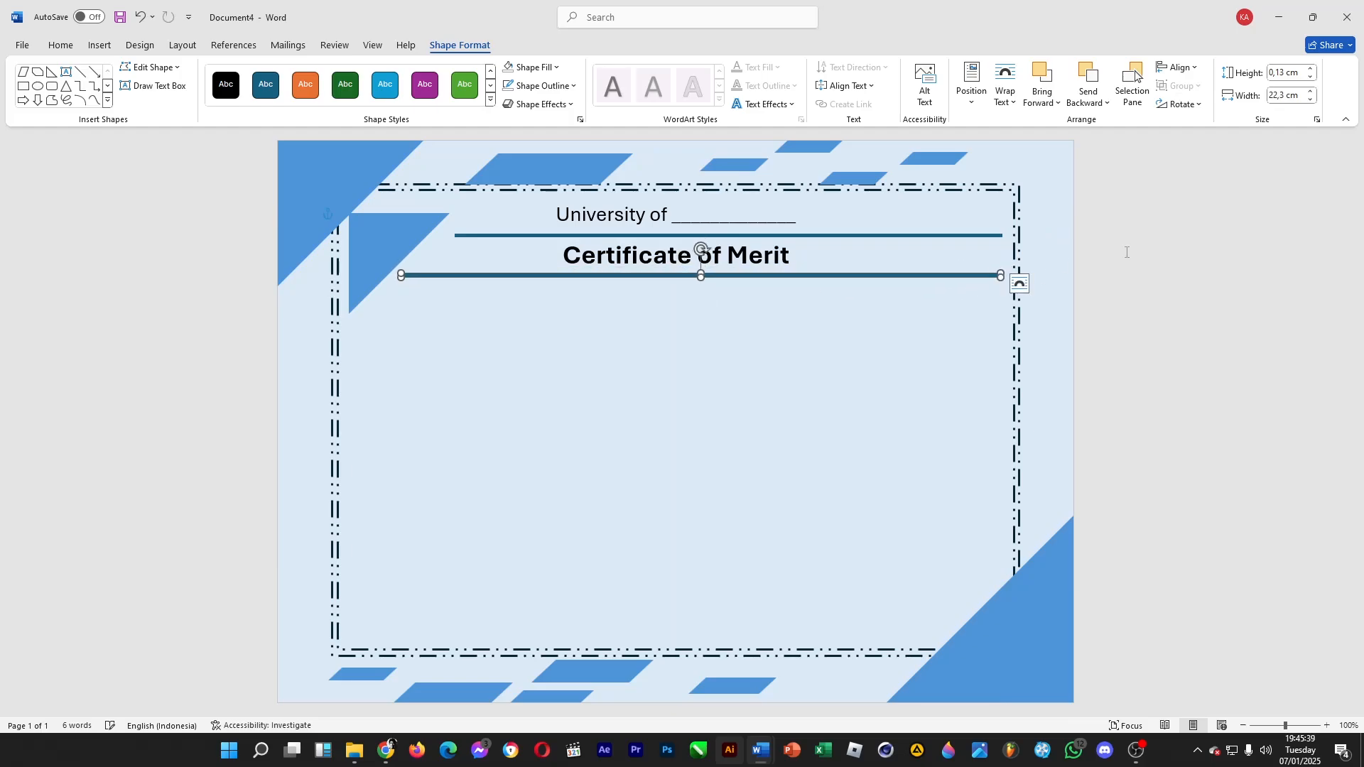
click(984, 282)
click(983, 275)
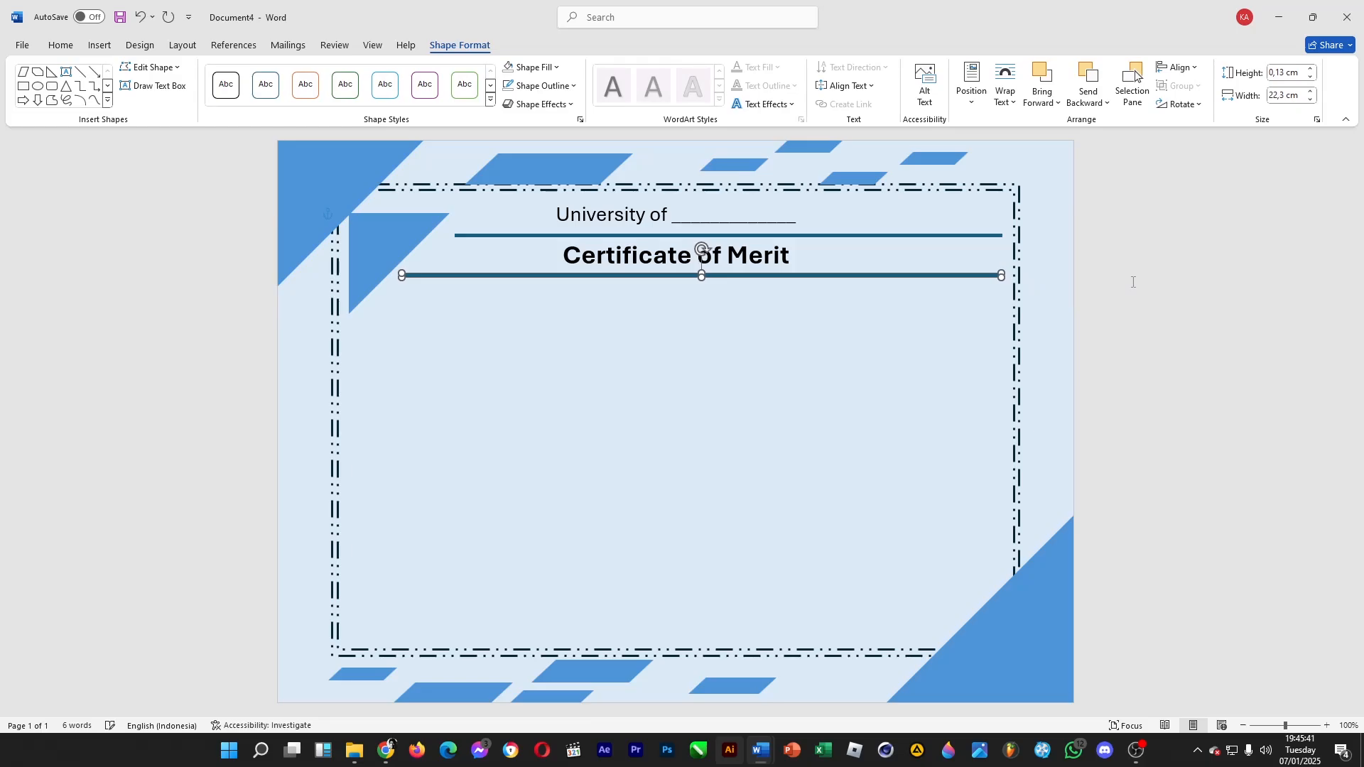
click(982, 271)
click(985, 275)
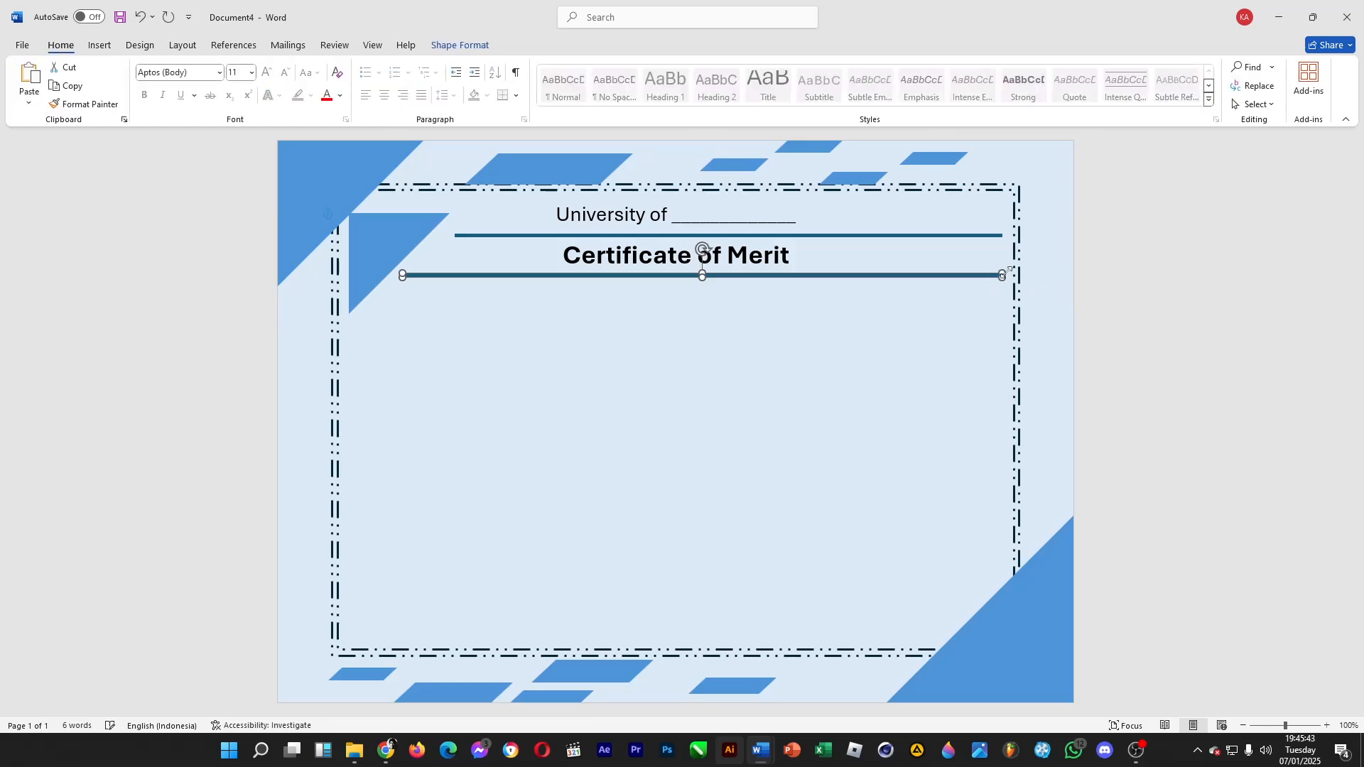
click(1113, 252)
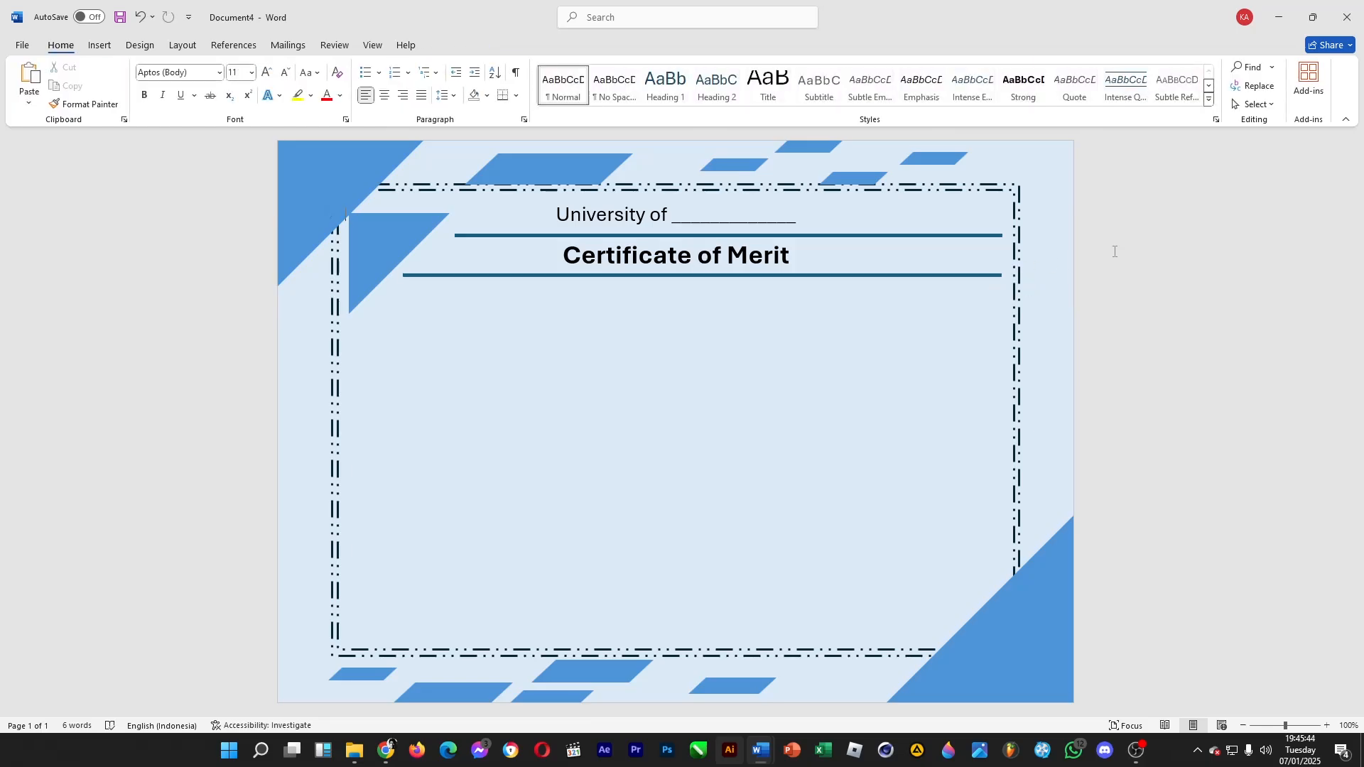
Draw a text box about 23.31 cm wide and 3.1 cm high below the lower bar, with no fill and no outline
click(108, 45)
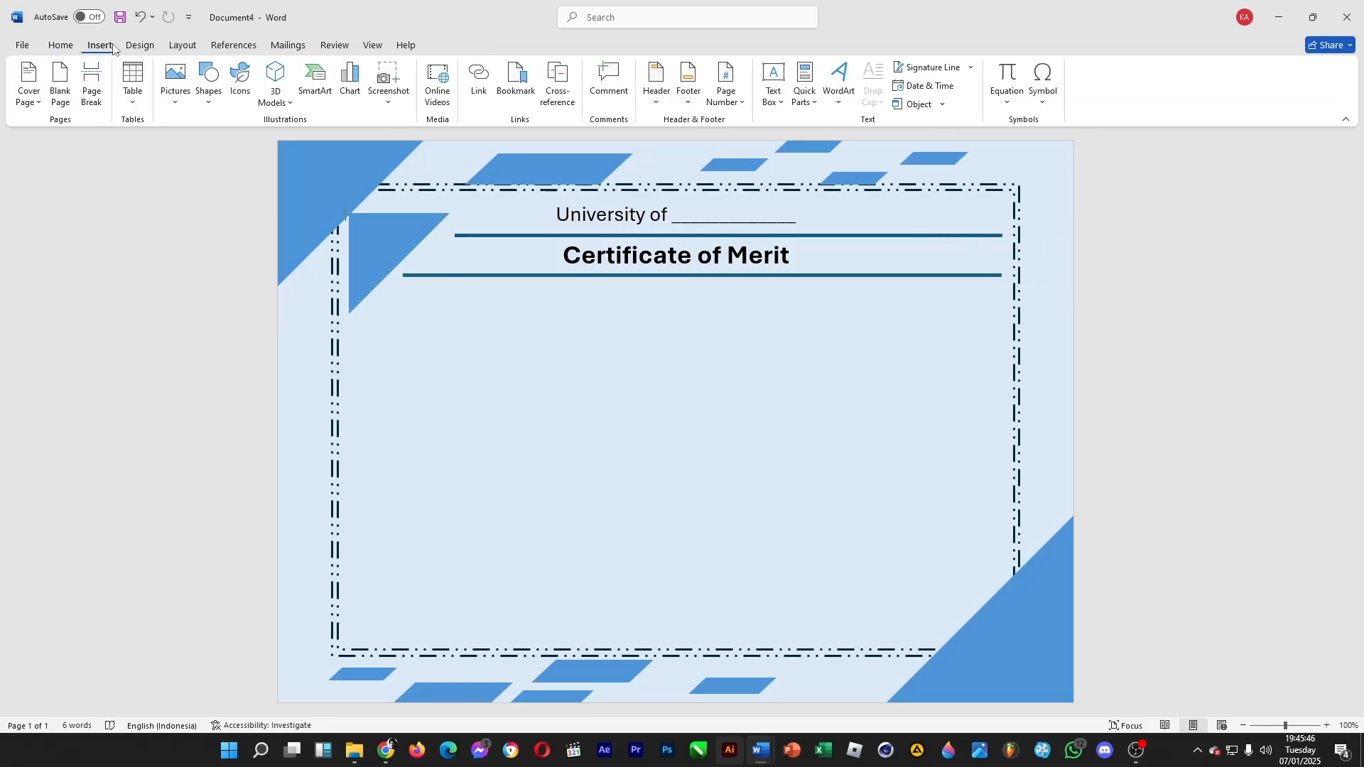
click(208, 84)
click(245, 142)
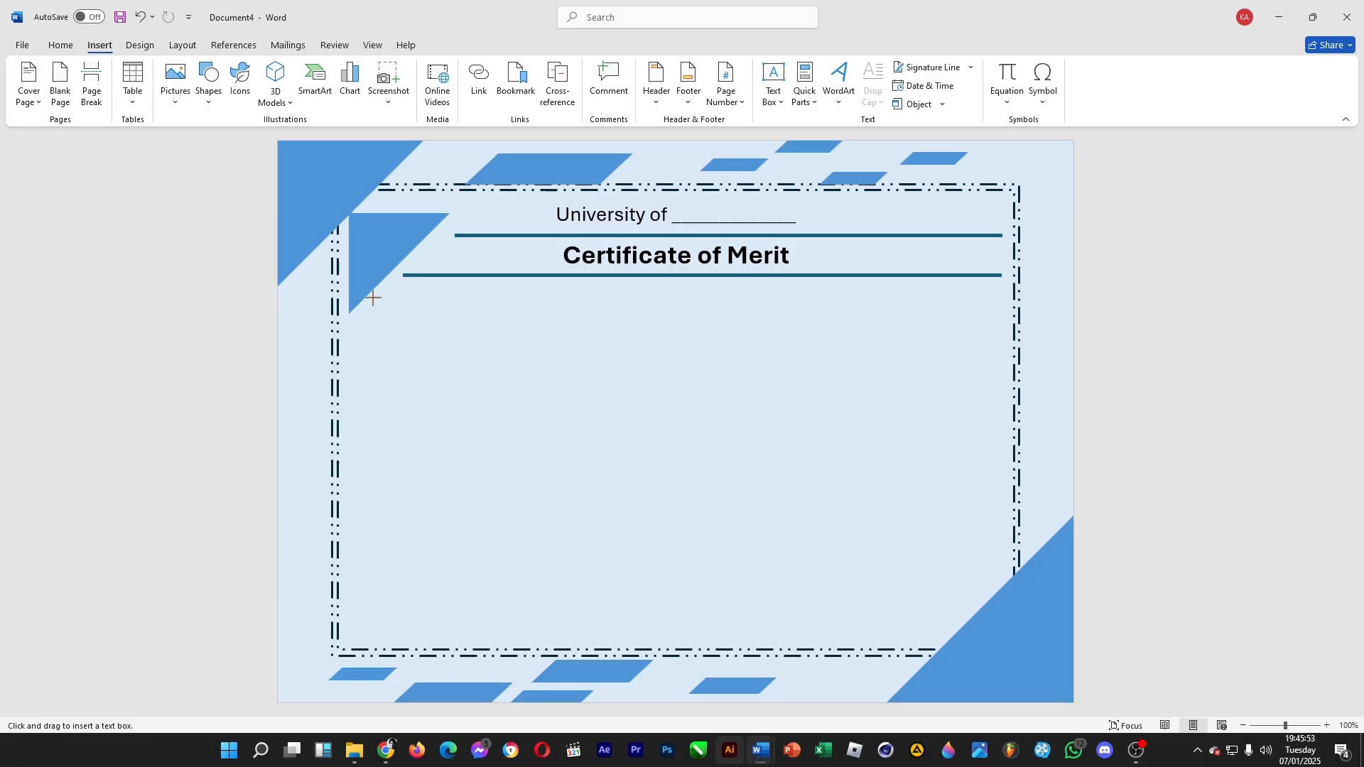
drag(373, 297, 998, 381)
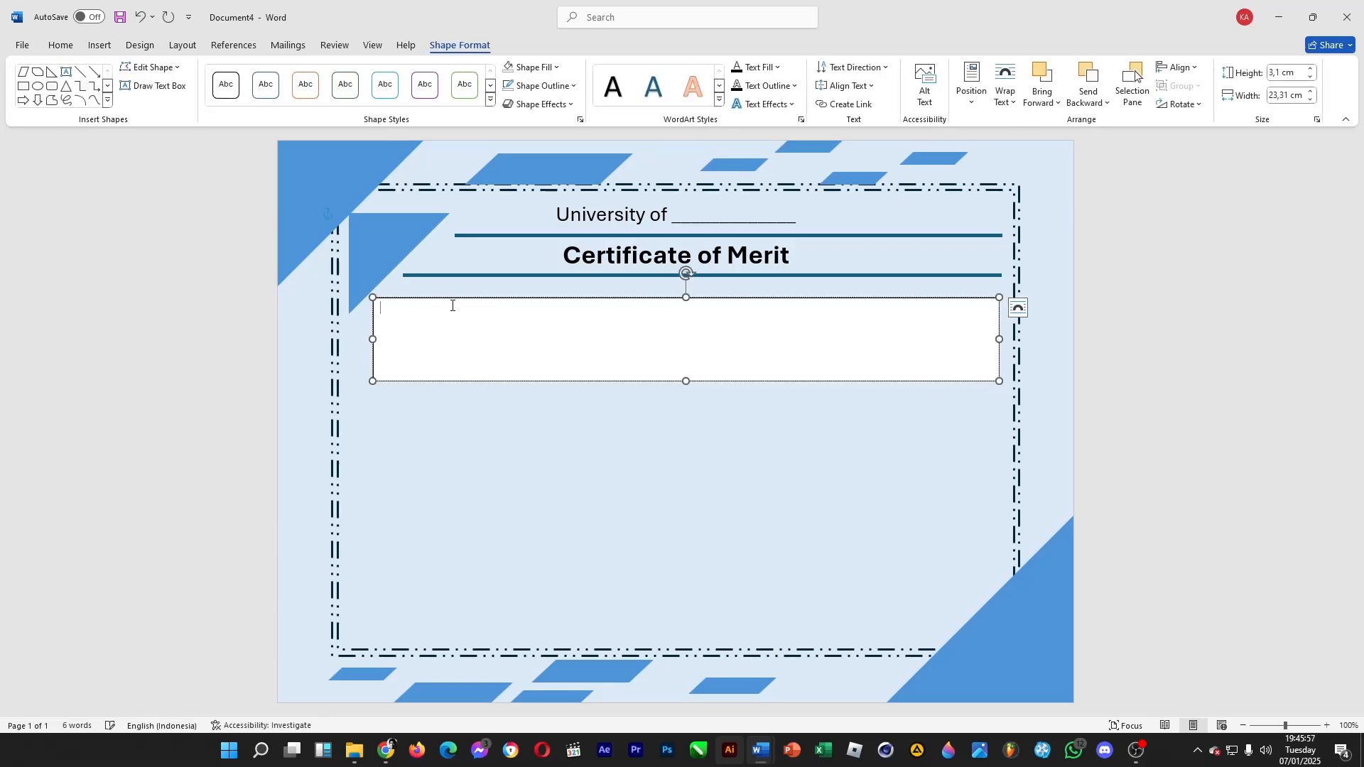
click(534, 68)
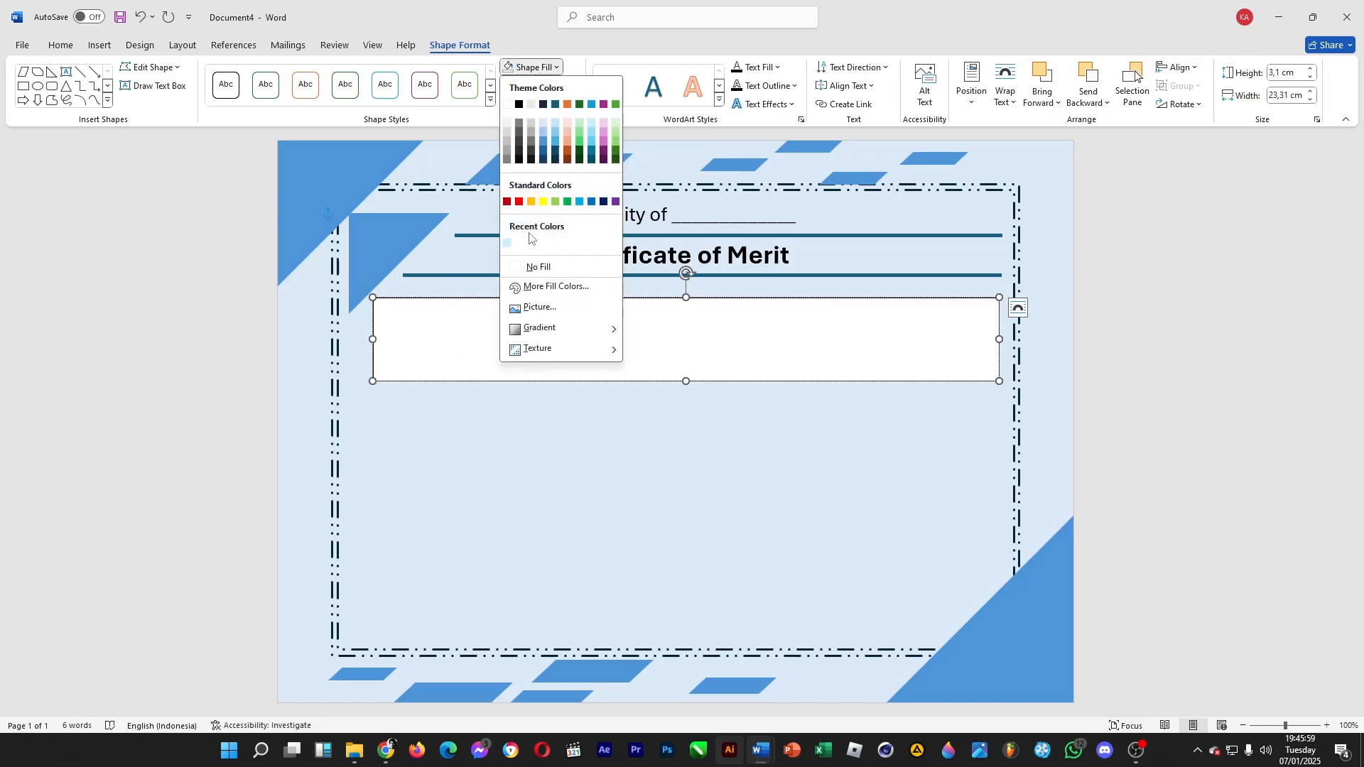
click(536, 265)
click(538, 86)
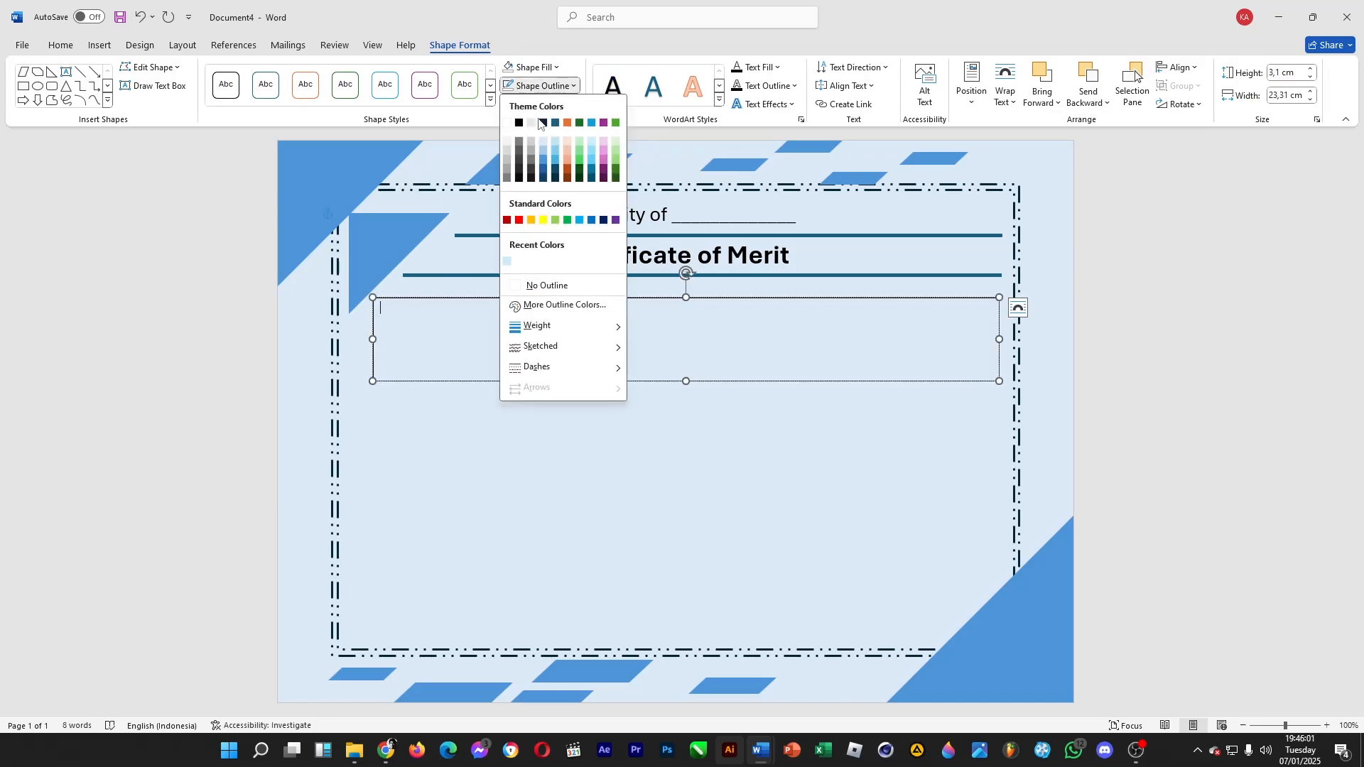
click(533, 282)
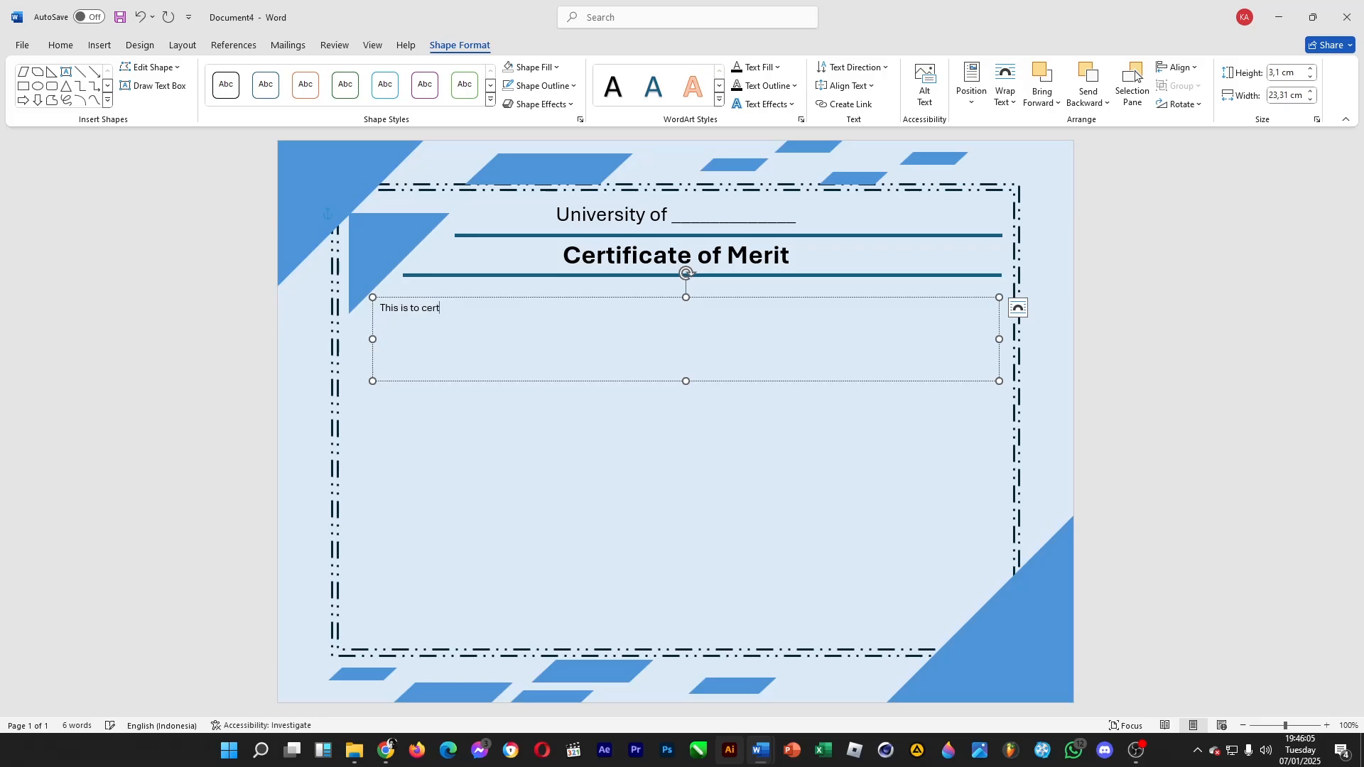
Enter "This is to certify that" followed by a long underscore blank in the new text box
text(This is to certify taht)
key(BackSpace)
key(BackSpace)
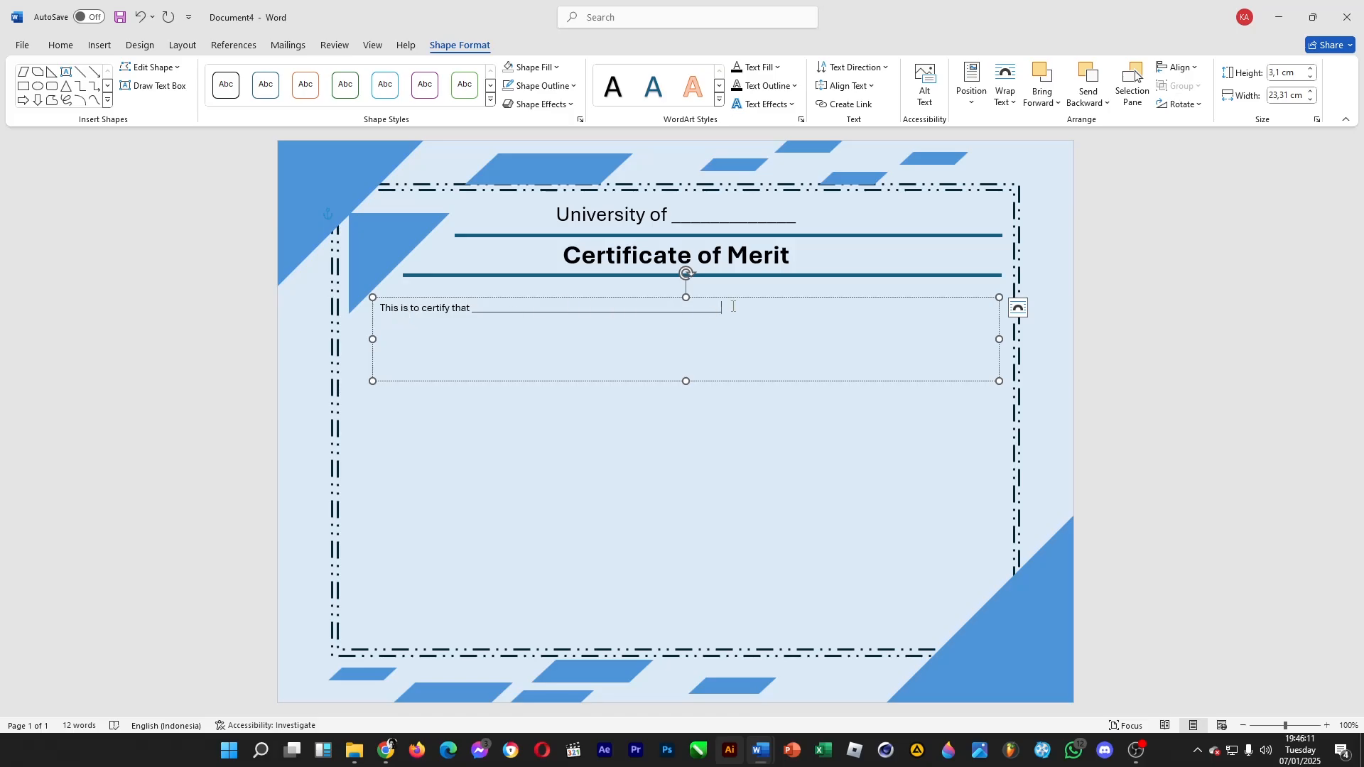
Set the font size of all text in the certification text box to 16
drag(733, 306, 595, 318)
click(770, 326)
key(ctrl+a)
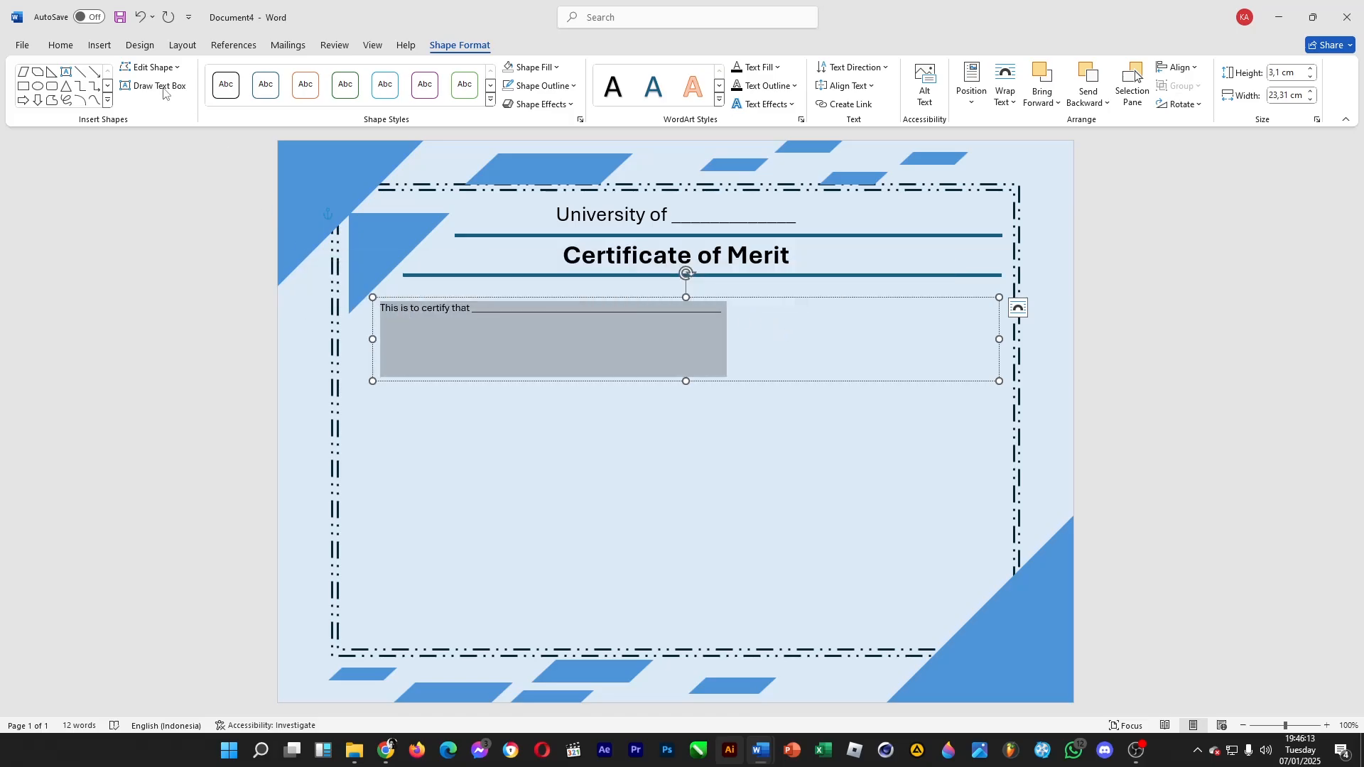
click(61, 45)
click(251, 72)
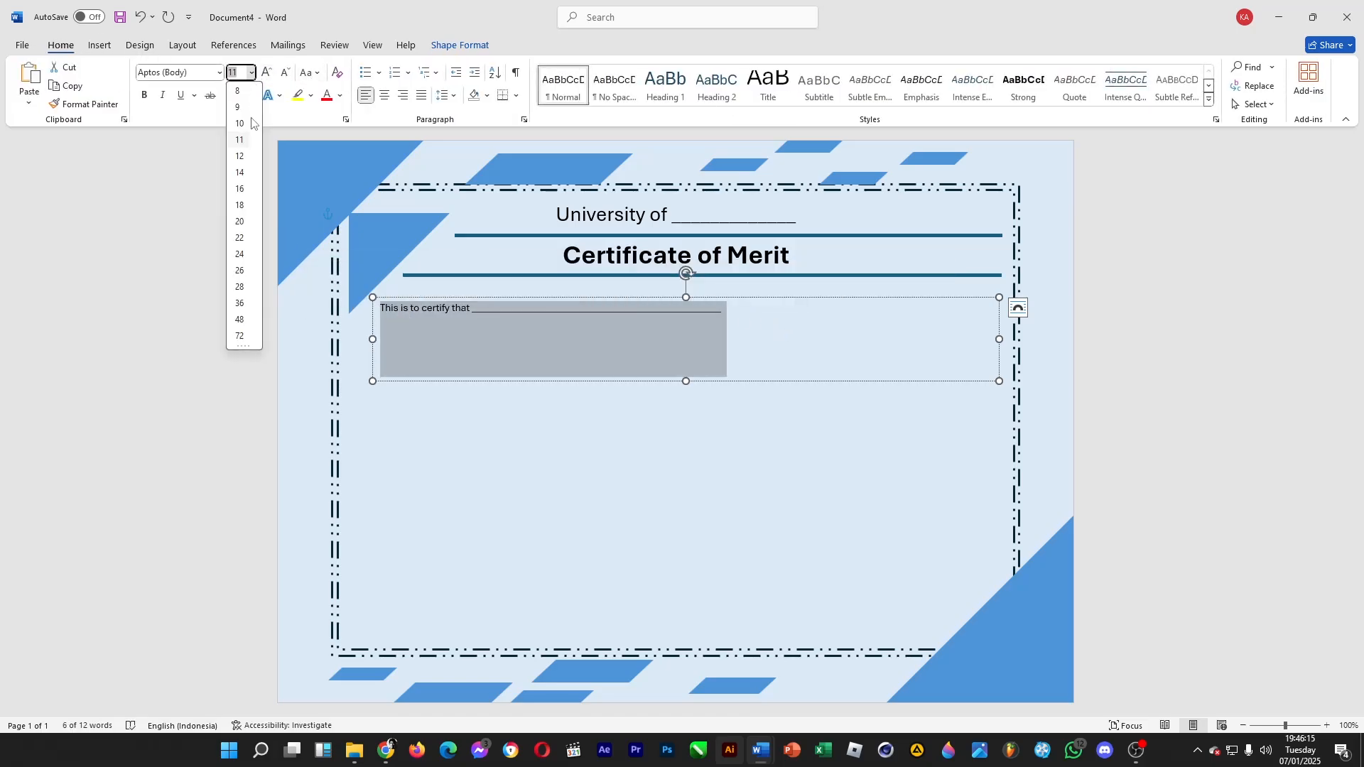
click(238, 187)
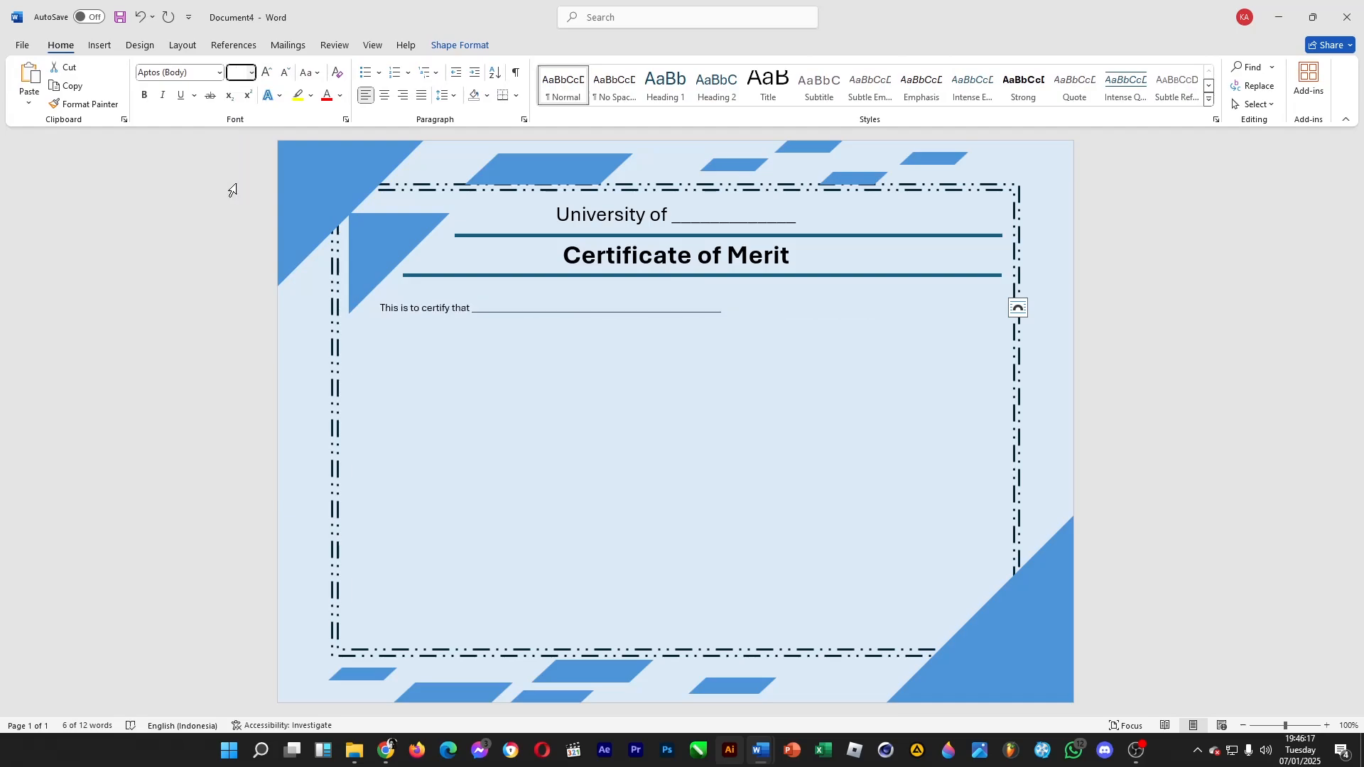
Extend the first blank to the line's end and add "son/daughter/wife of" and "has been awarded" lines, each with a full-length underscore blank
click(877, 309)
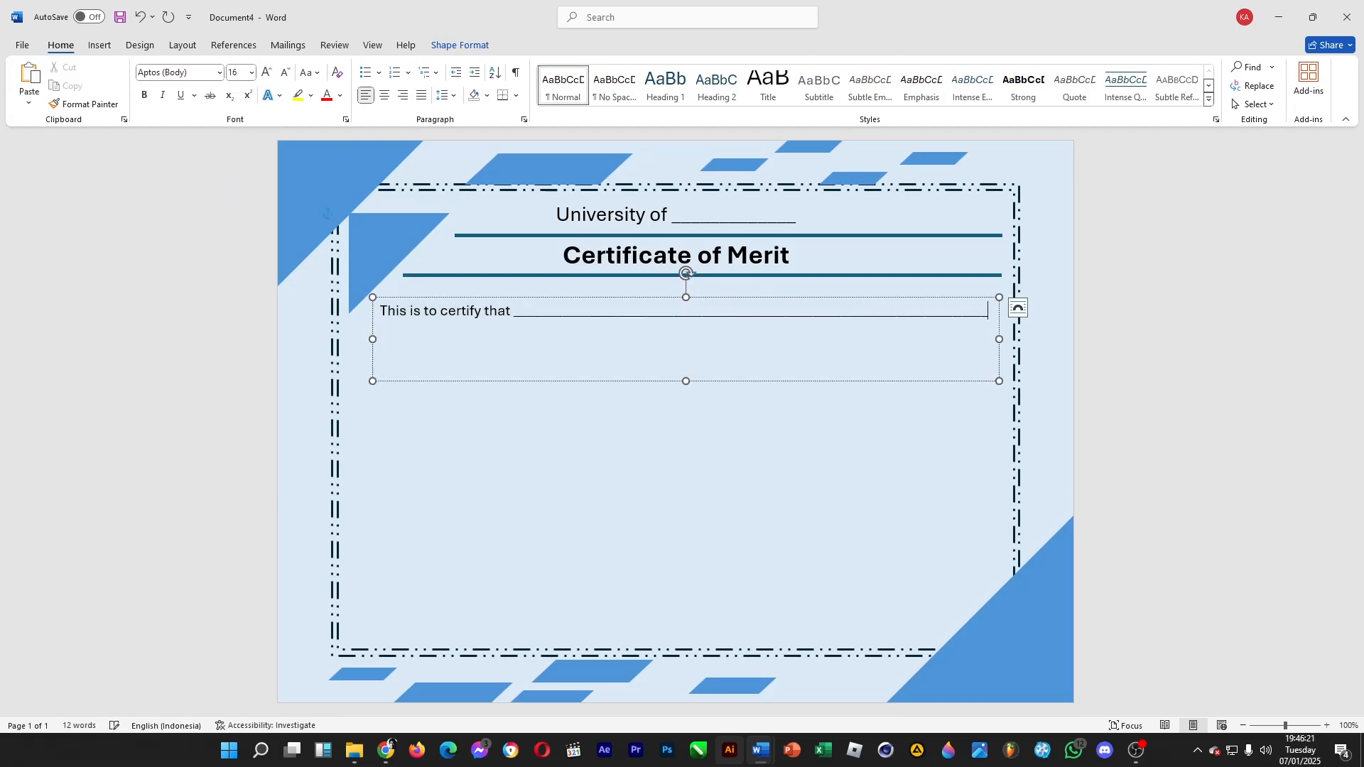
text(son/daughter/wife of )
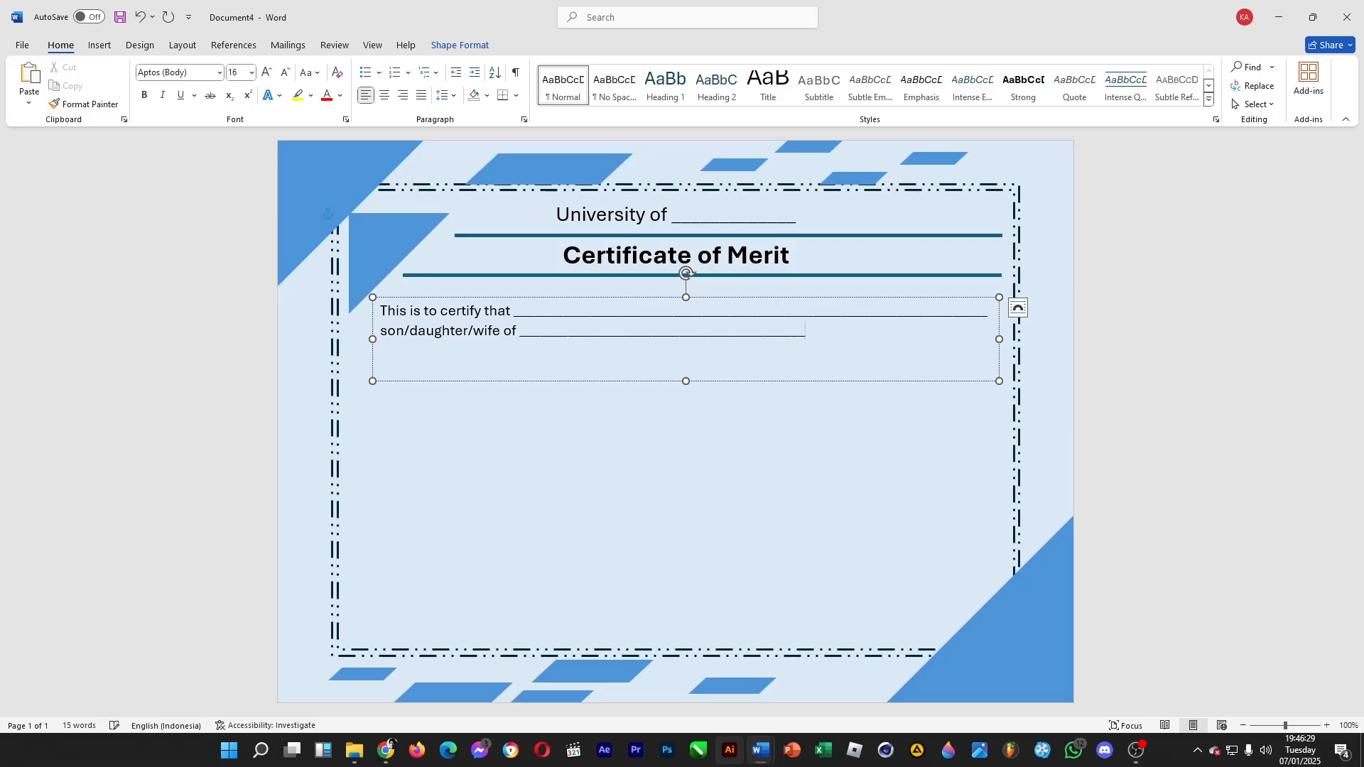
text(_________)
key(BackSpace)
text(has been awarded)
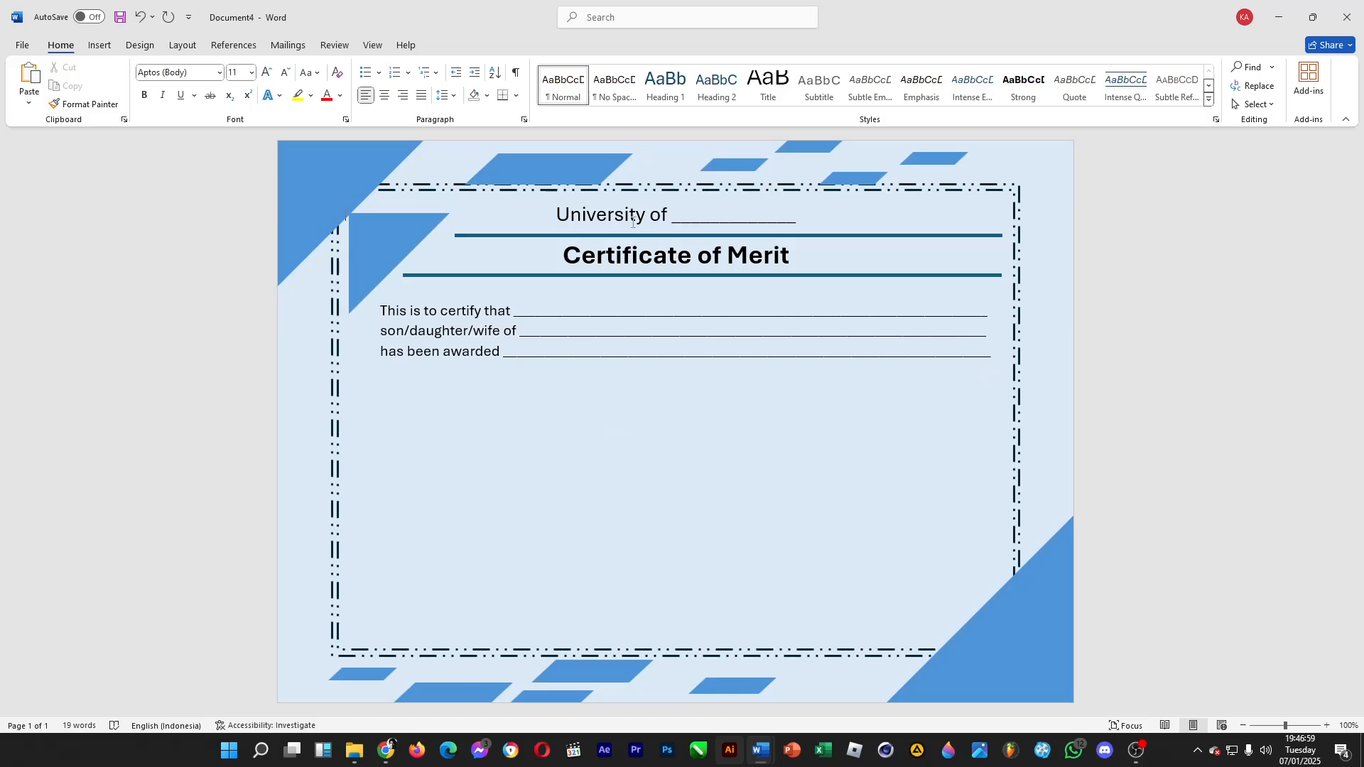
click(633, 223)
key(ctrl+v)
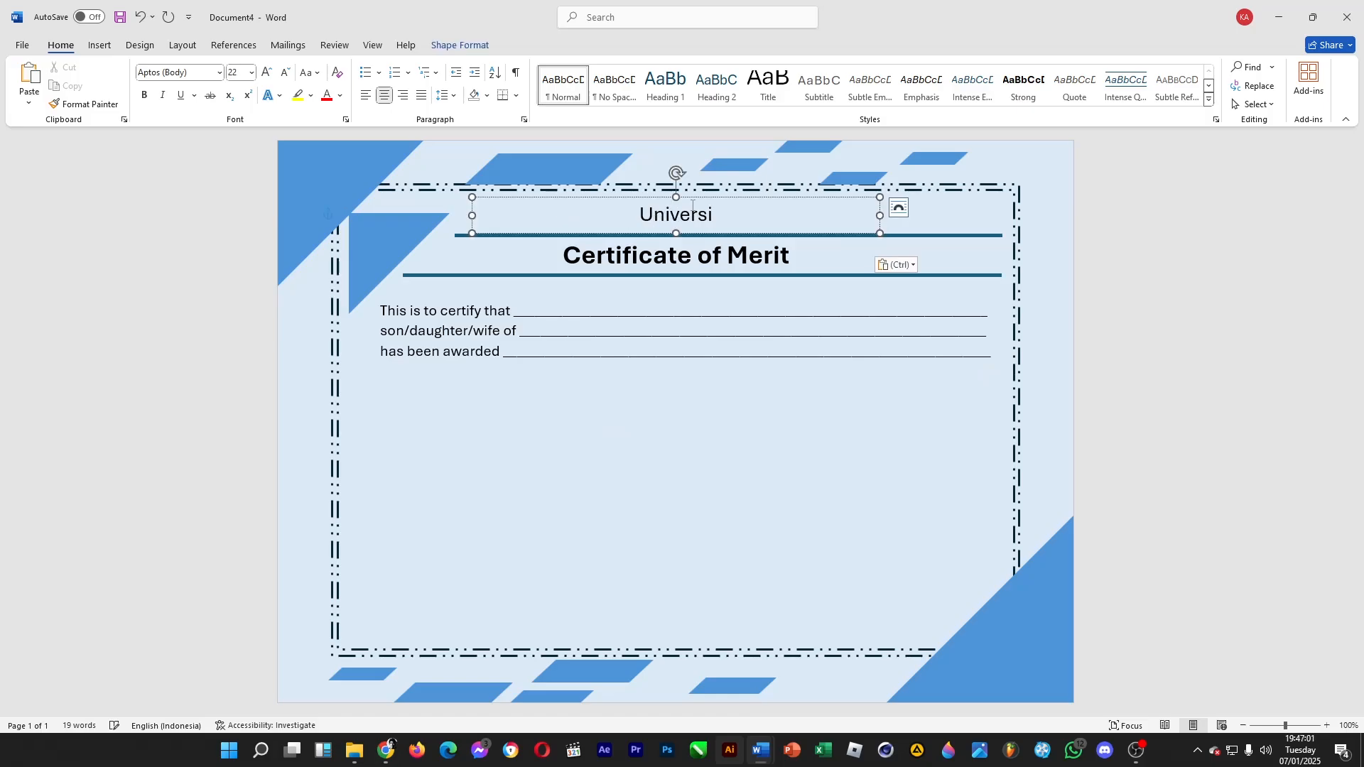
key(ctrl+z)
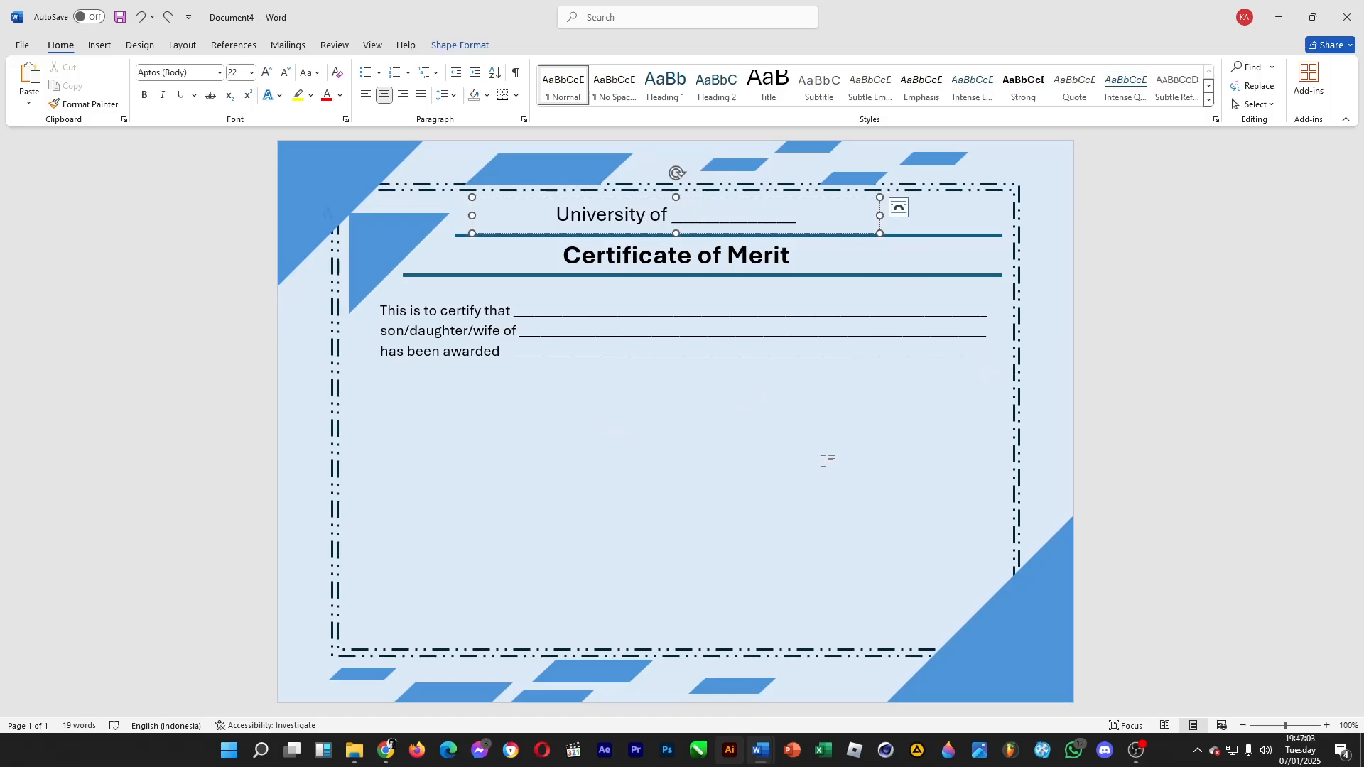
click(742, 436)
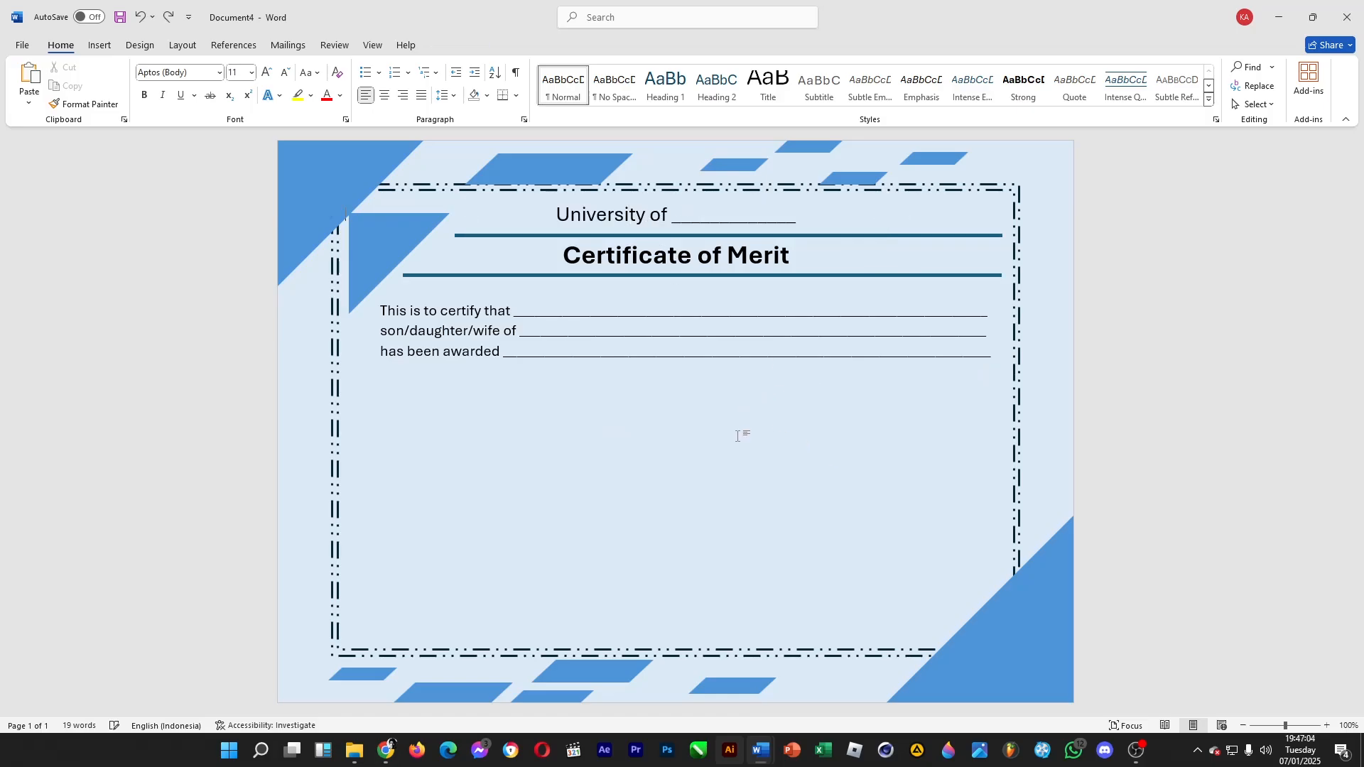
Place a duplicate of the university text box centered below the "has been awarded" line
click(621, 225)
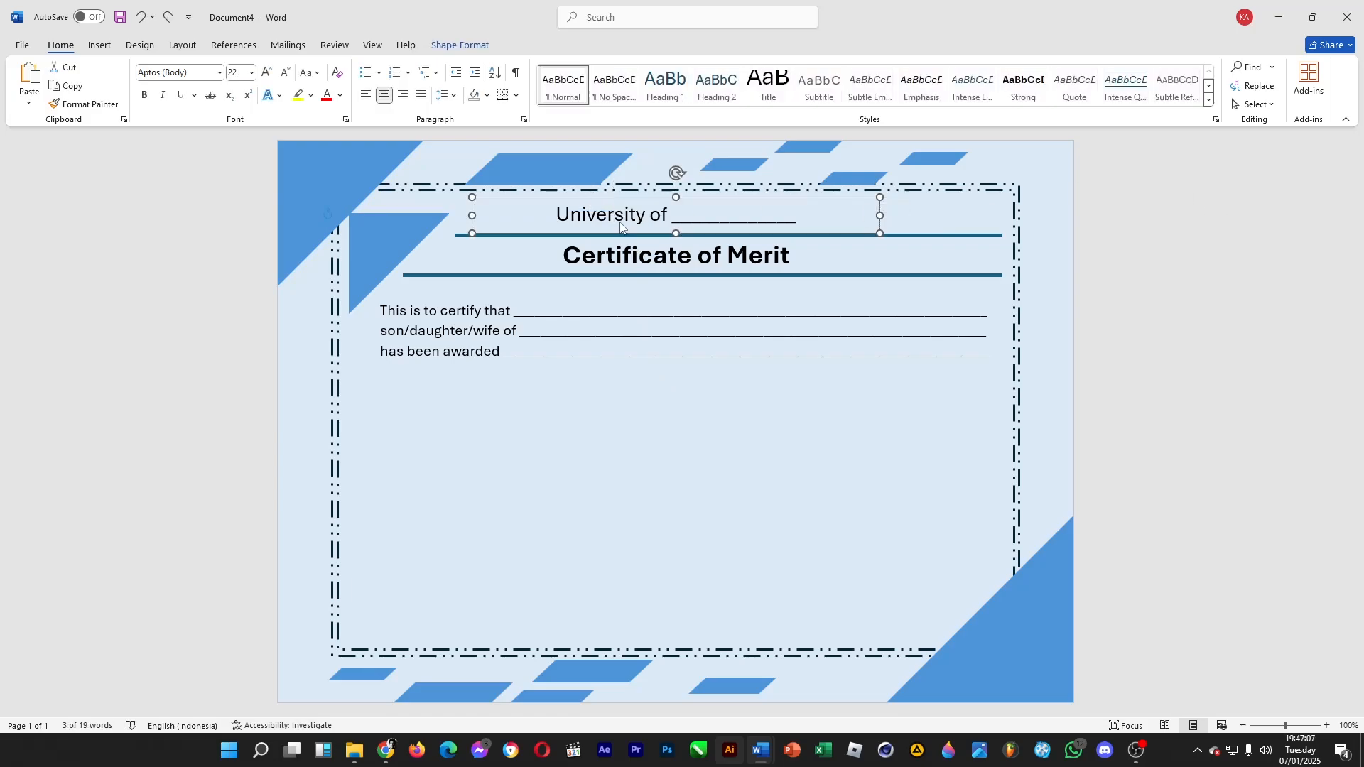
key(ctrl+c)
key(ctrl+v)
drag(624, 214, 803, 396)
Replace the duplicated text box's text with "Appeared from"
click(719, 440)
click(720, 392)
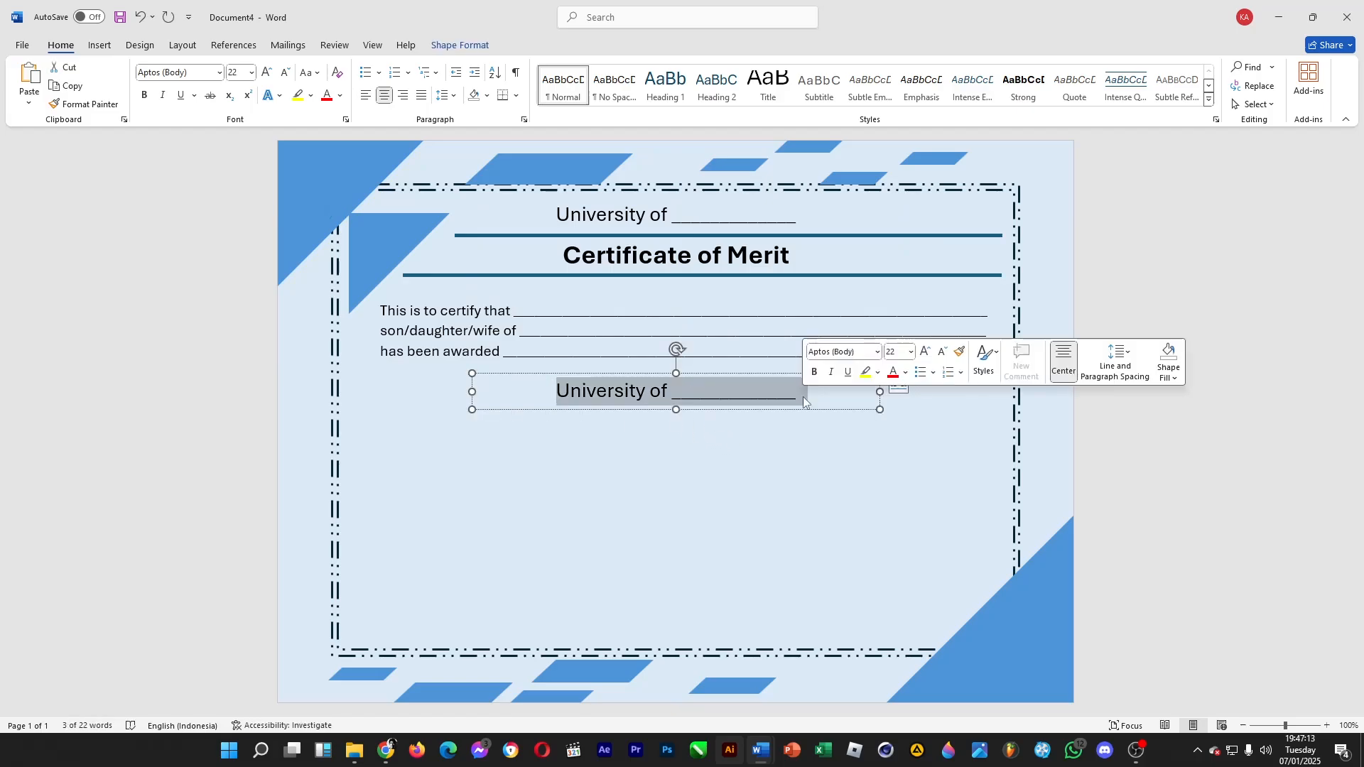
text(Appear)
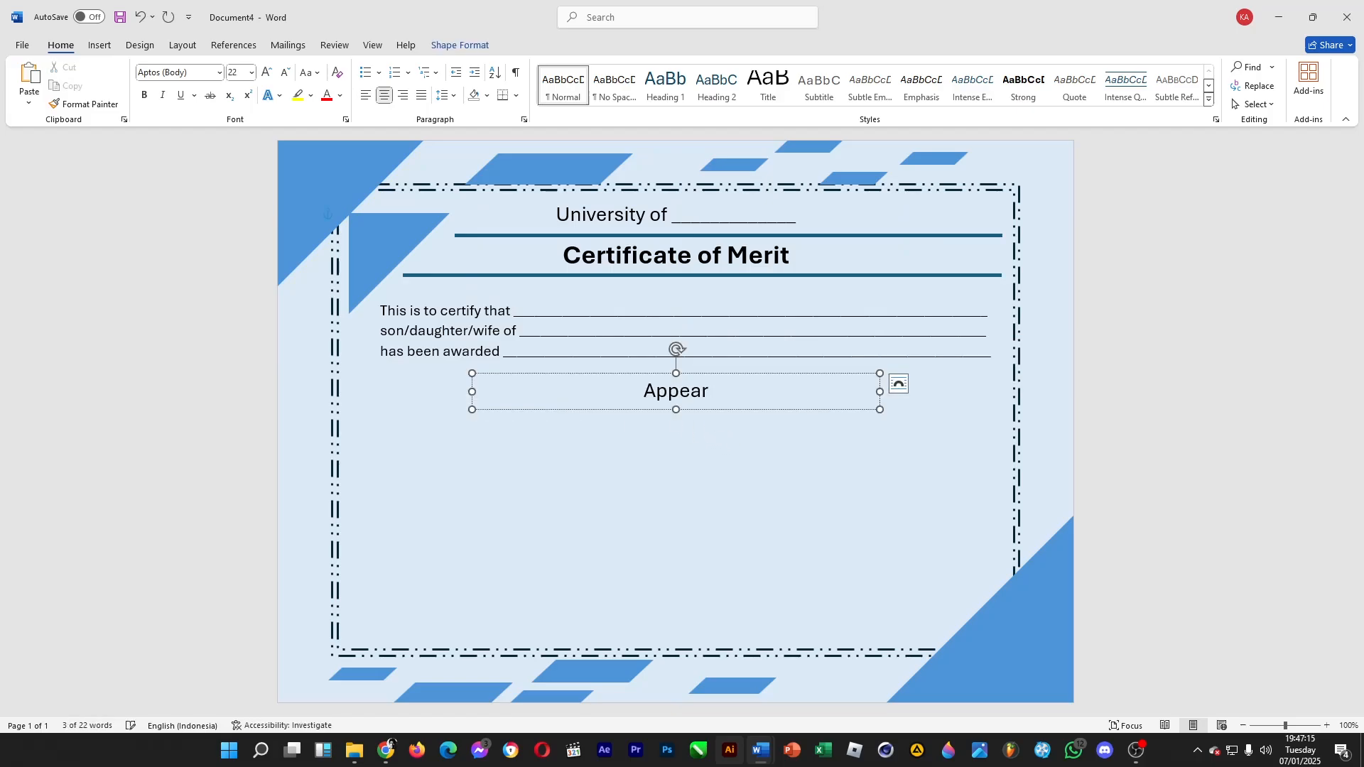
text(ed from)
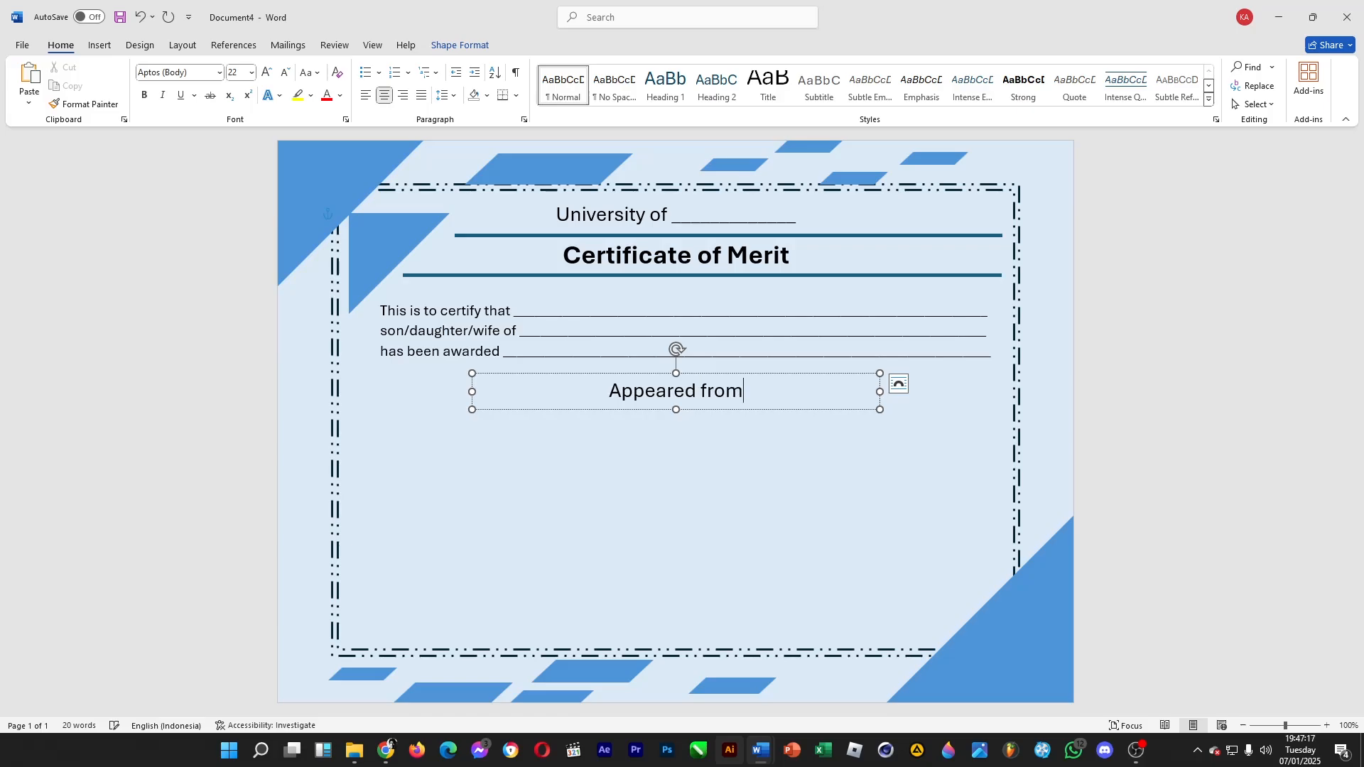
Enlarge the "Appeared from" text box downward for a second line and widen it on both sides to span the inner border area
click(659, 409)
drag(675, 410, 676, 442)
drag(879, 406, 1000, 407)
drag(472, 407, 372, 408)
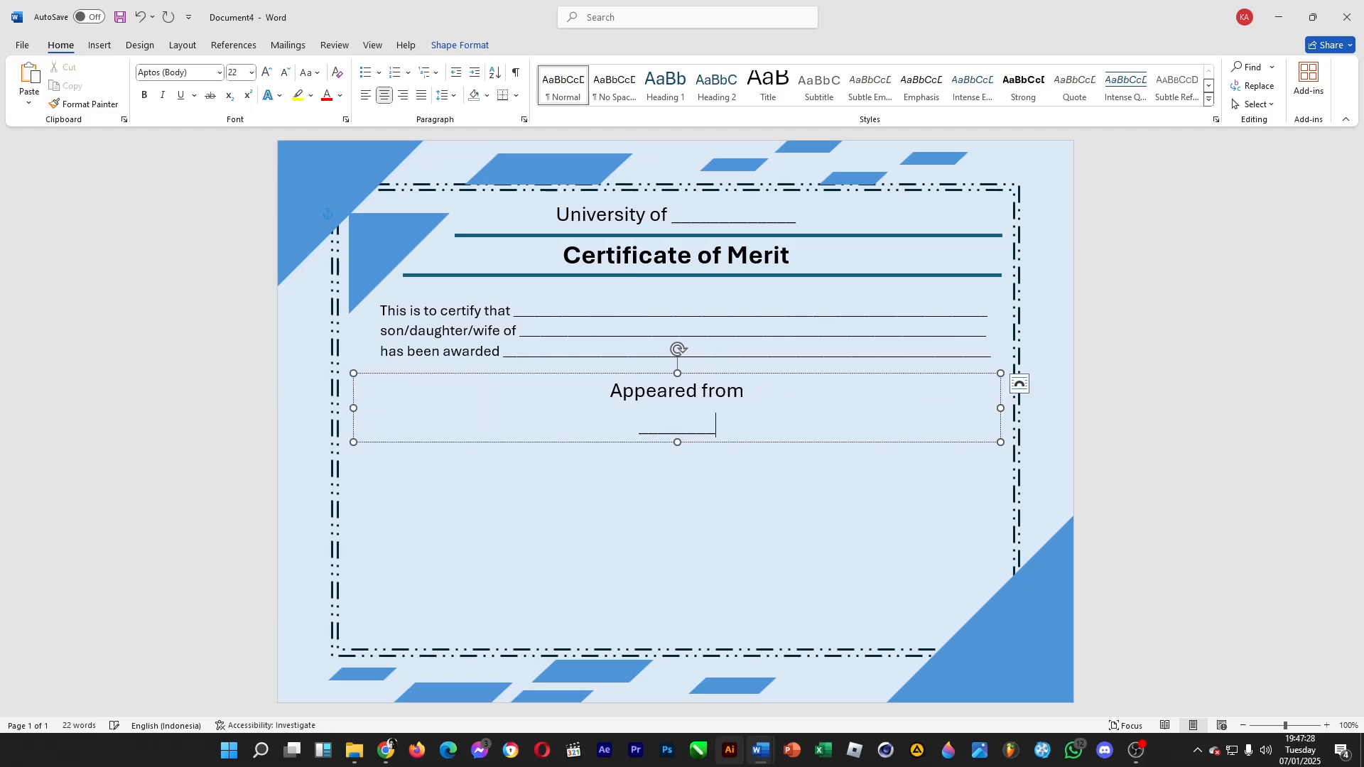
Add a full-width underscore blank on a new line below "Appeared from"
text(________________________________________________________)
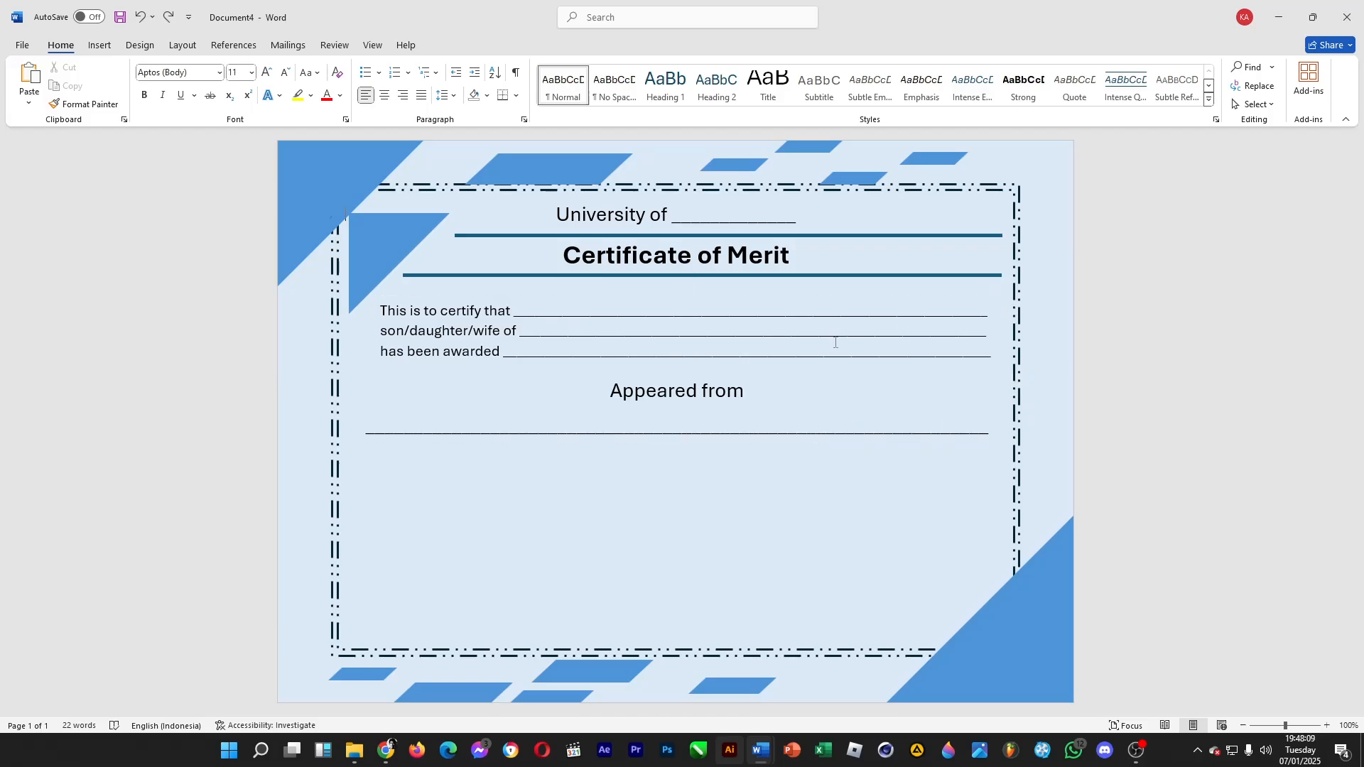
Duplicate the three-line certification text box and place the copy just below the blank line under "Appeared from"
click(397, 309)
click(388, 296)
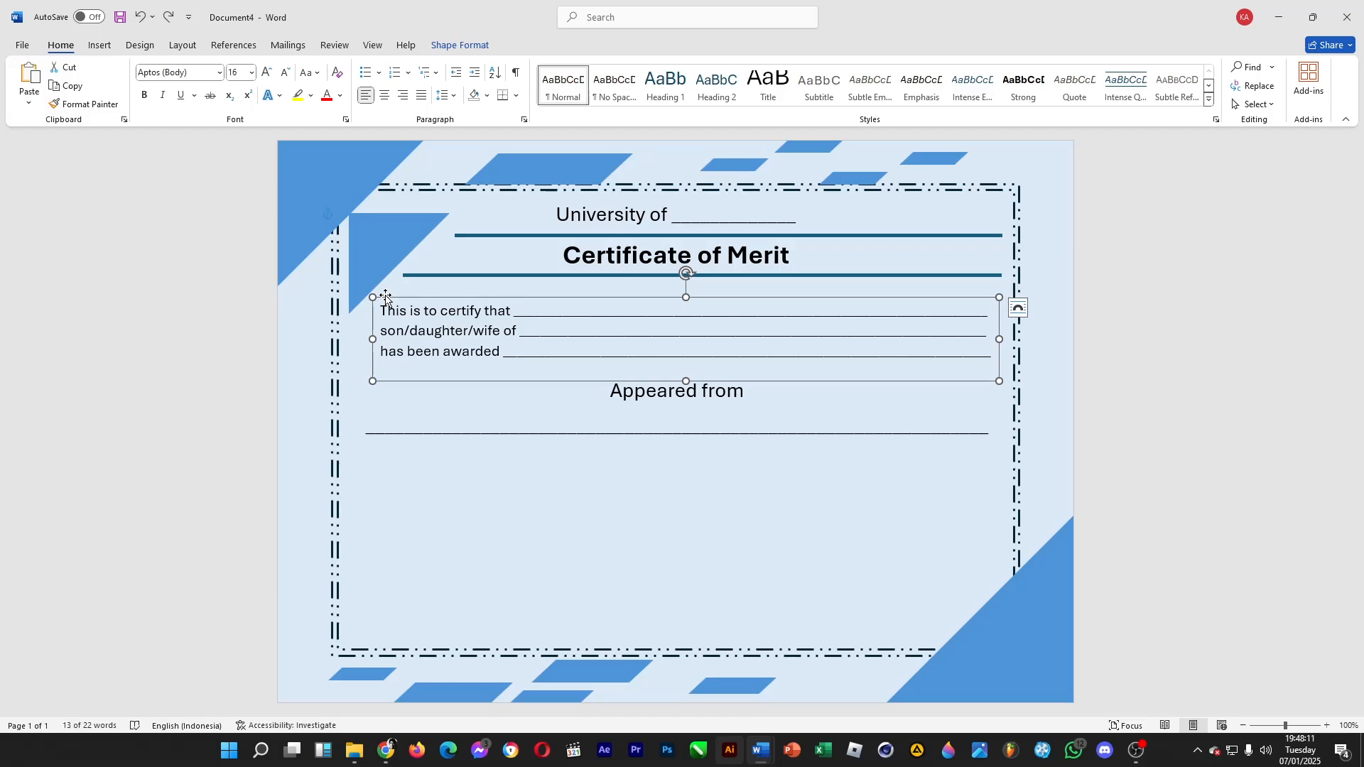
key(ctrl+v)
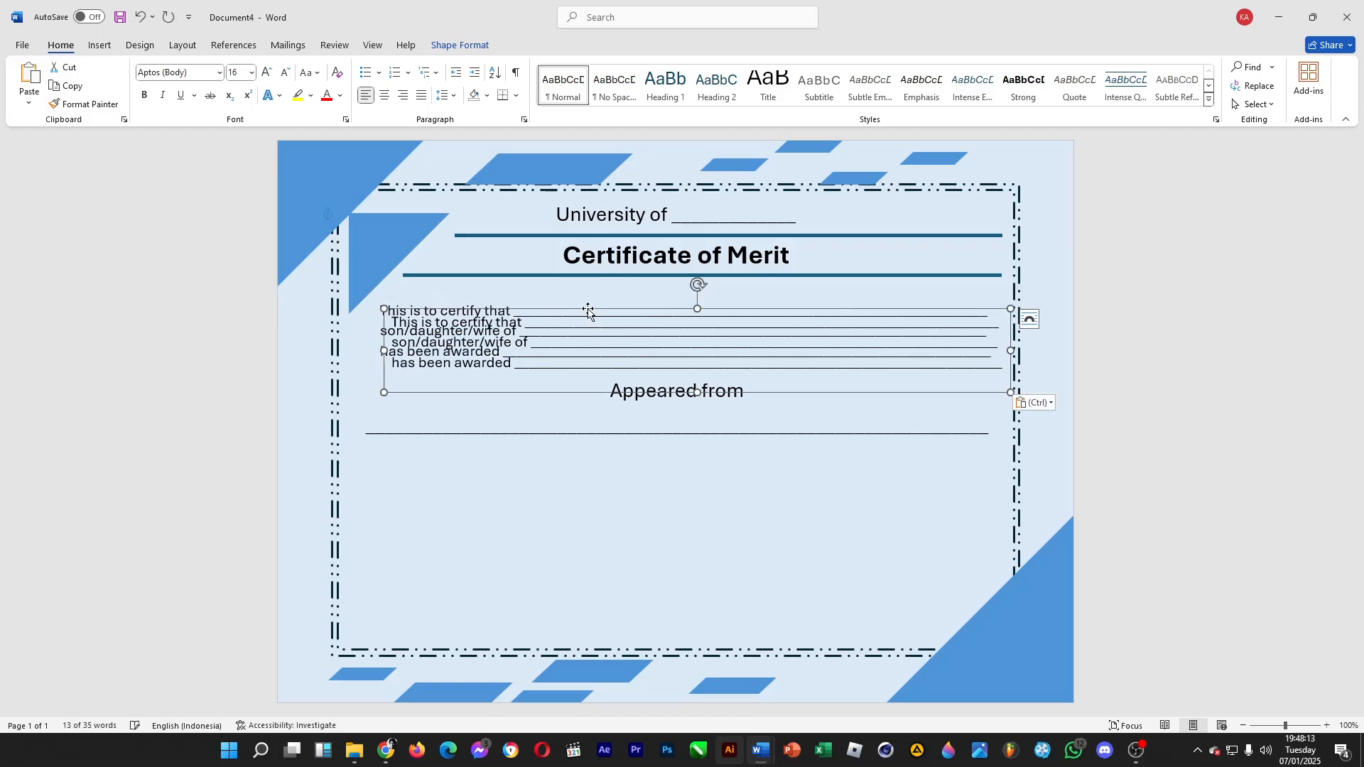
drag(588, 311, 563, 453)
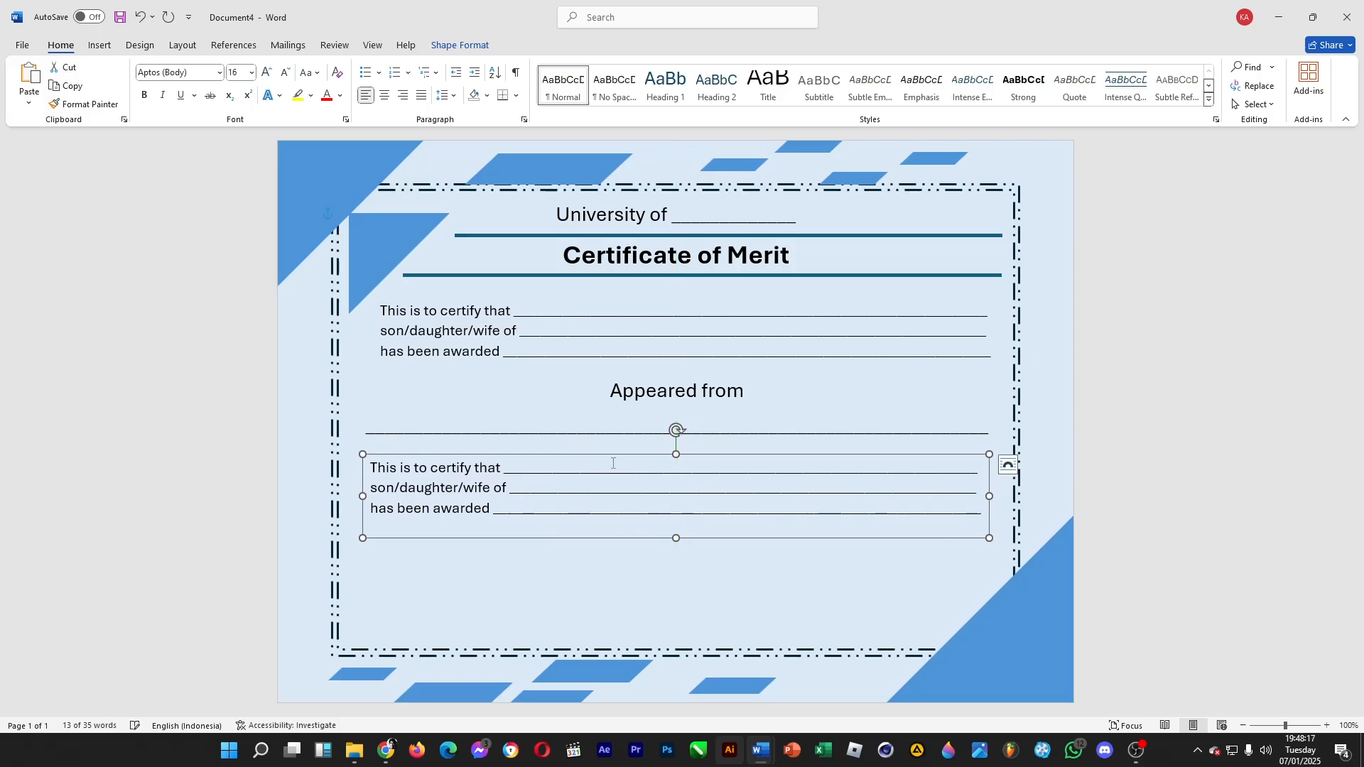
Replace the duplicated box's text with "During the period of ____ to ____ with the", using underscore blanks for both dates, and continue the grade wording
key(ctrl+a)
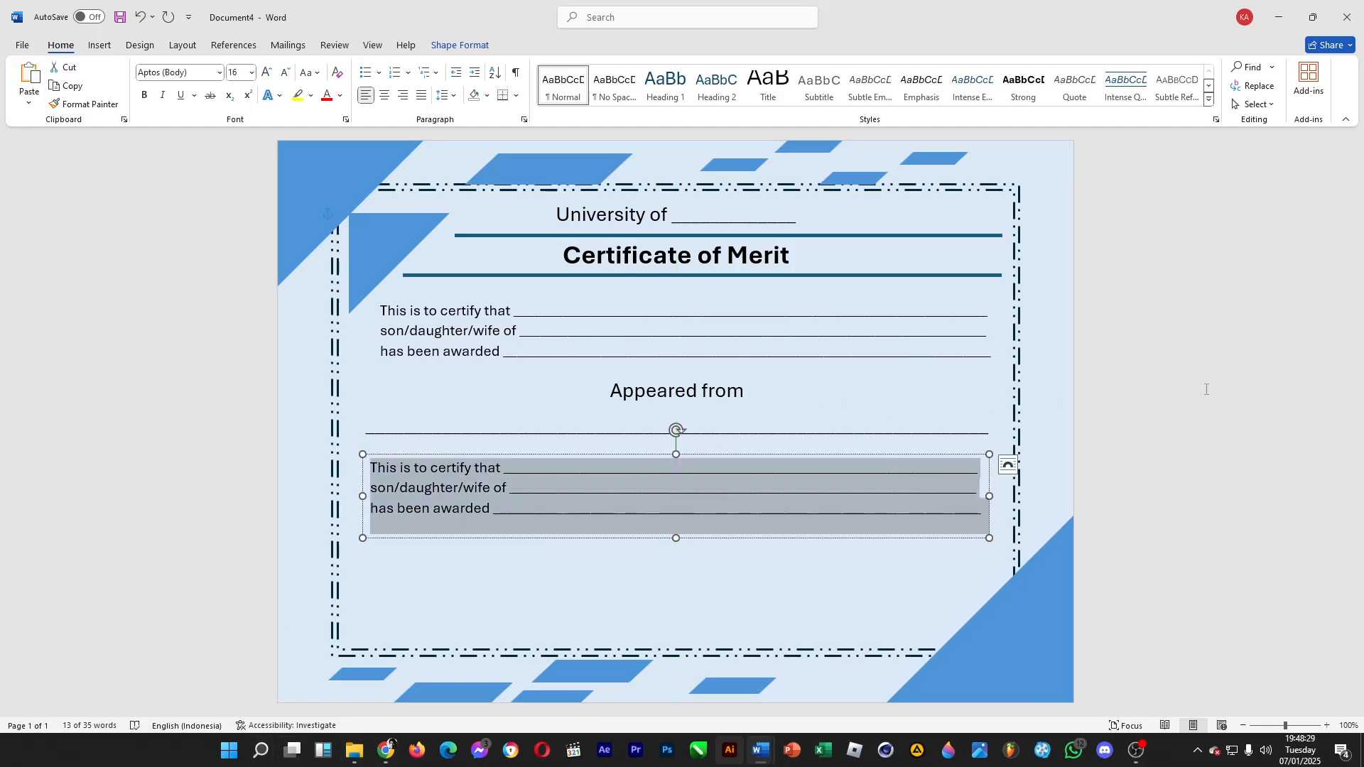
text(Druin)
key(BackSpace)
key(BackSpace)
key(BackSpace)
key(BackSpace)
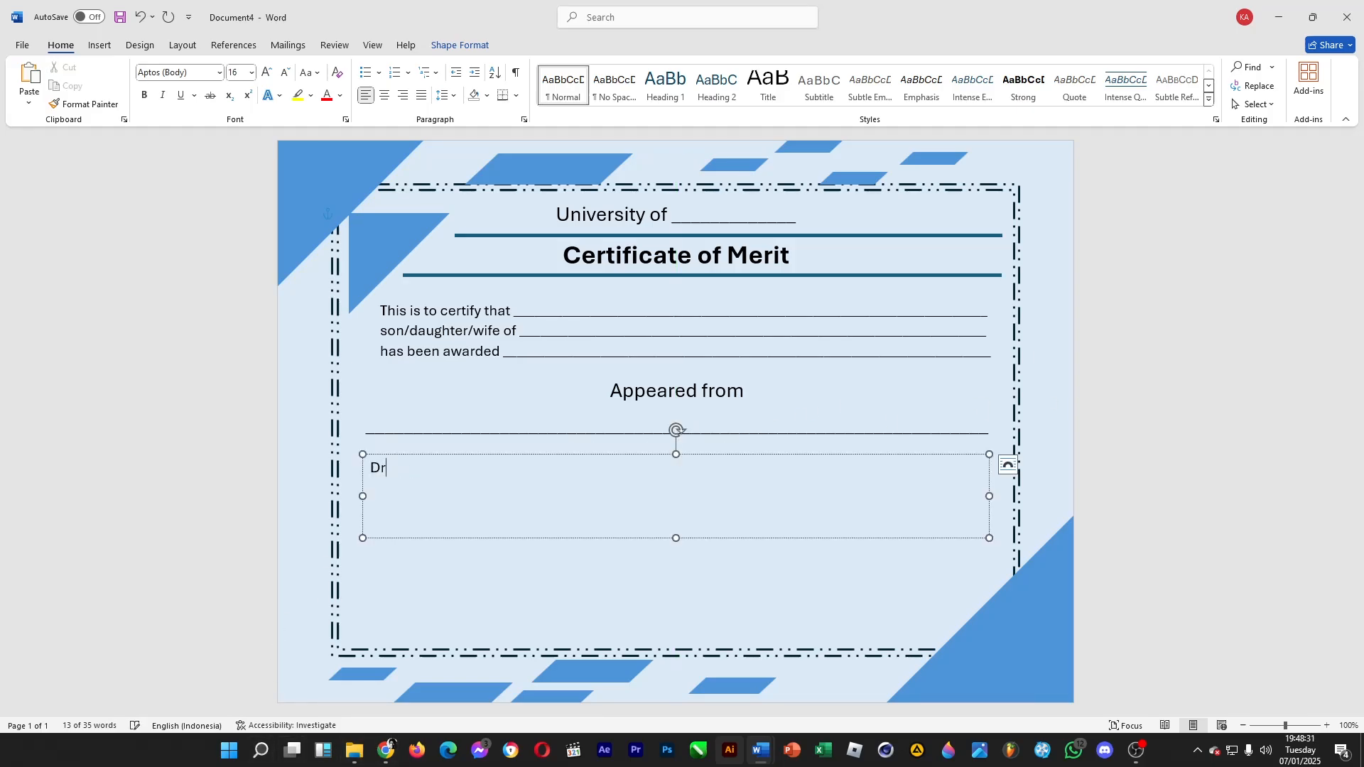
text(uring the per)
text(iod o)
key(BackSpace)
text(d of ____________ to ____________)
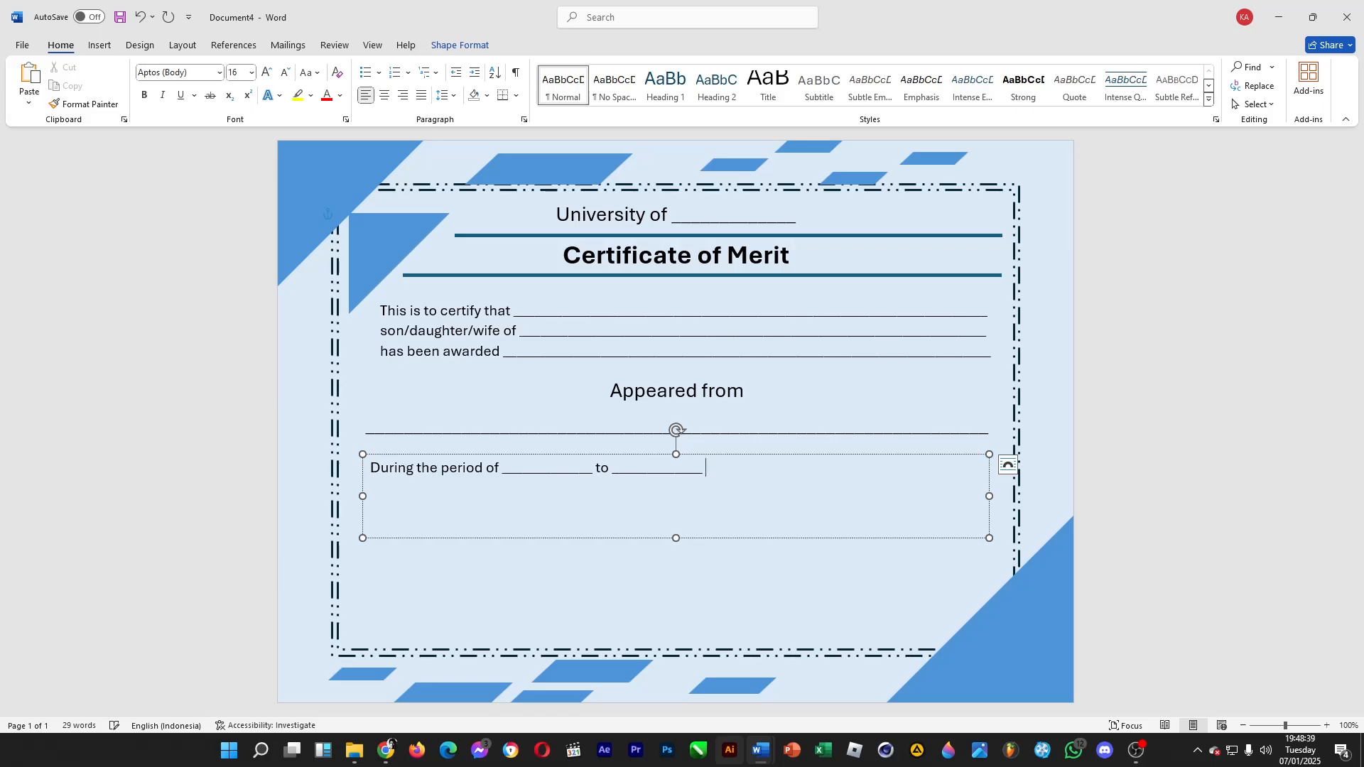
text(with the grae)
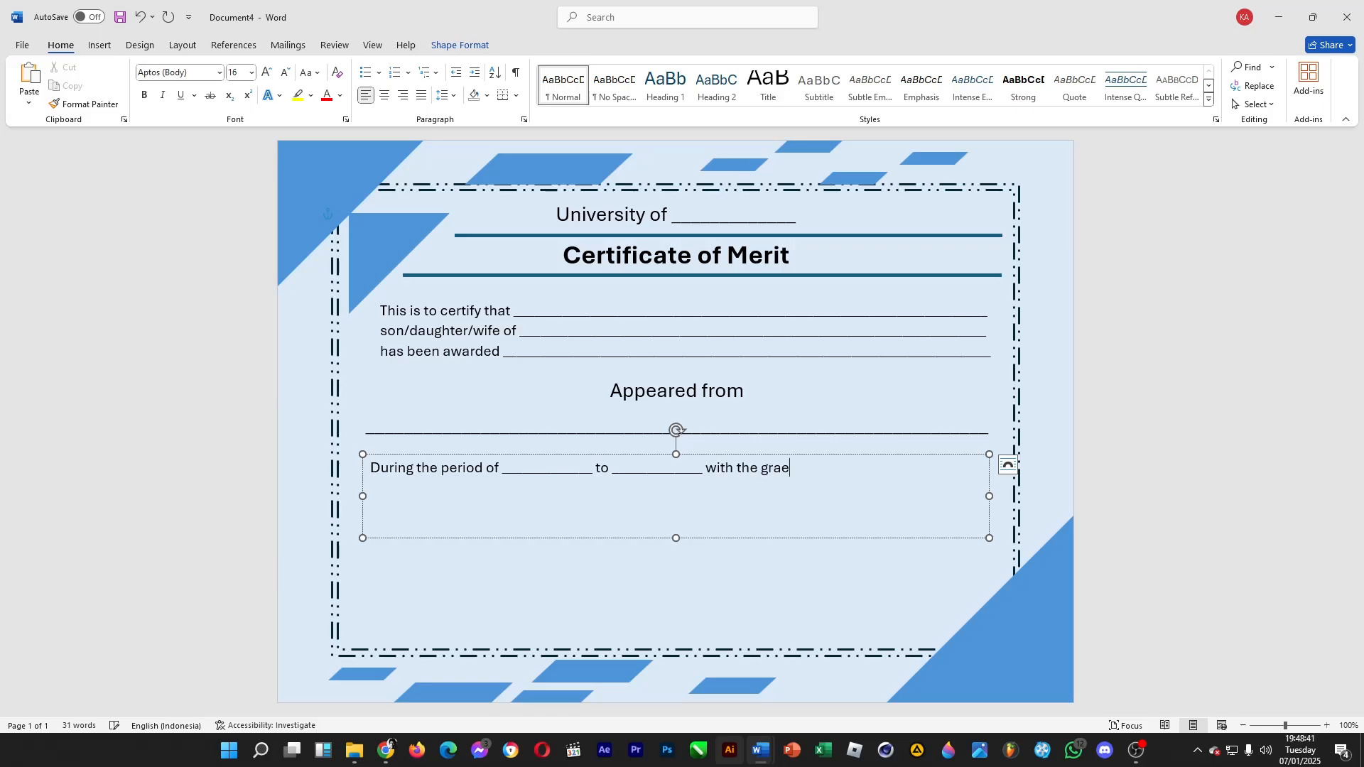